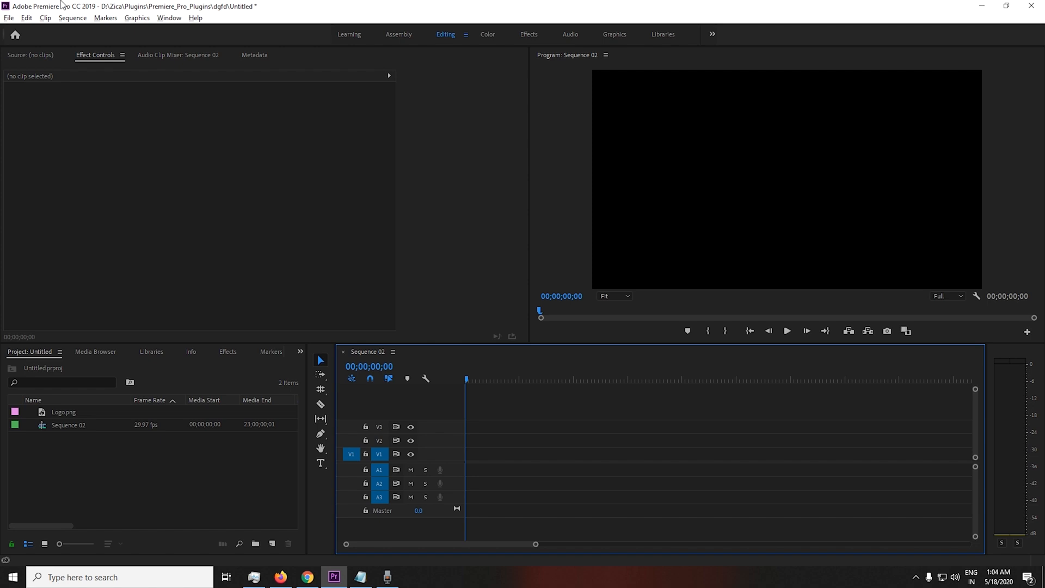
- Switch to Notepad to read the written definition of animation, and return to Premiere Pro
left_click(361, 577)
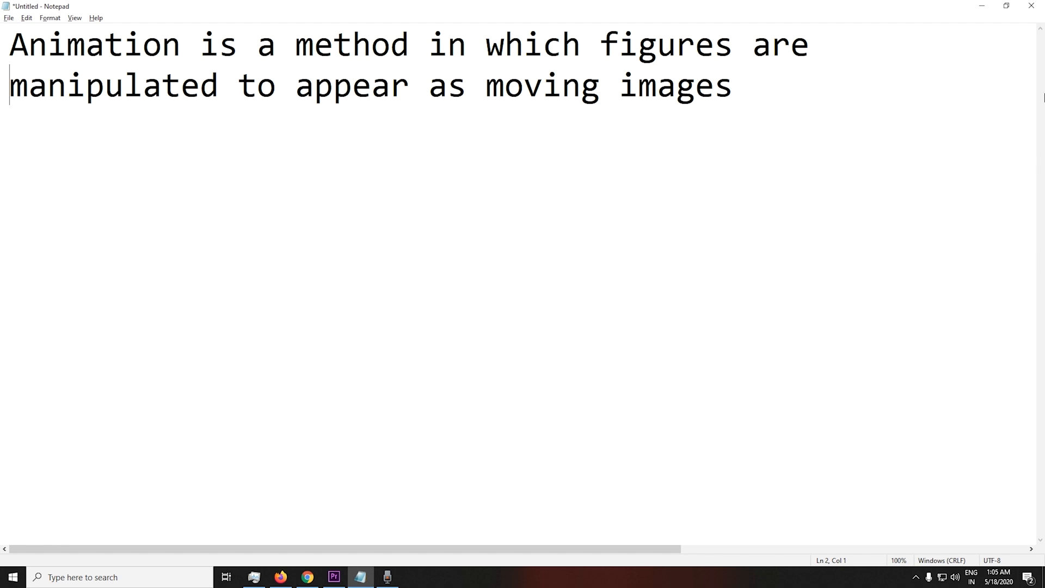
left_click(974, 6)
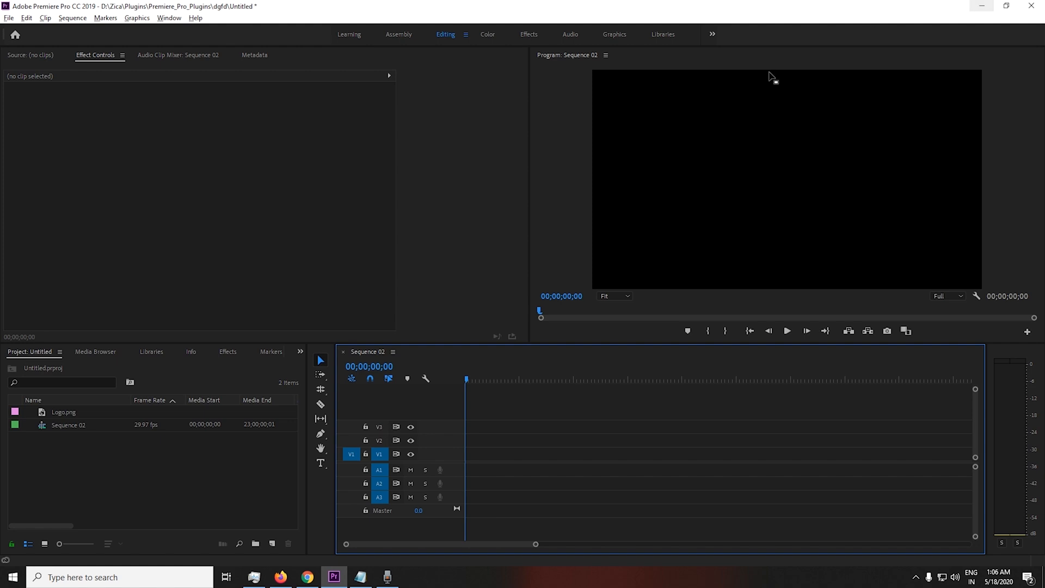
- Place Logo.png at the start of video track V1 in Sequence 02 and move the playhead to about 3 seconds
left_click(89, 504)
left_click(72, 414)
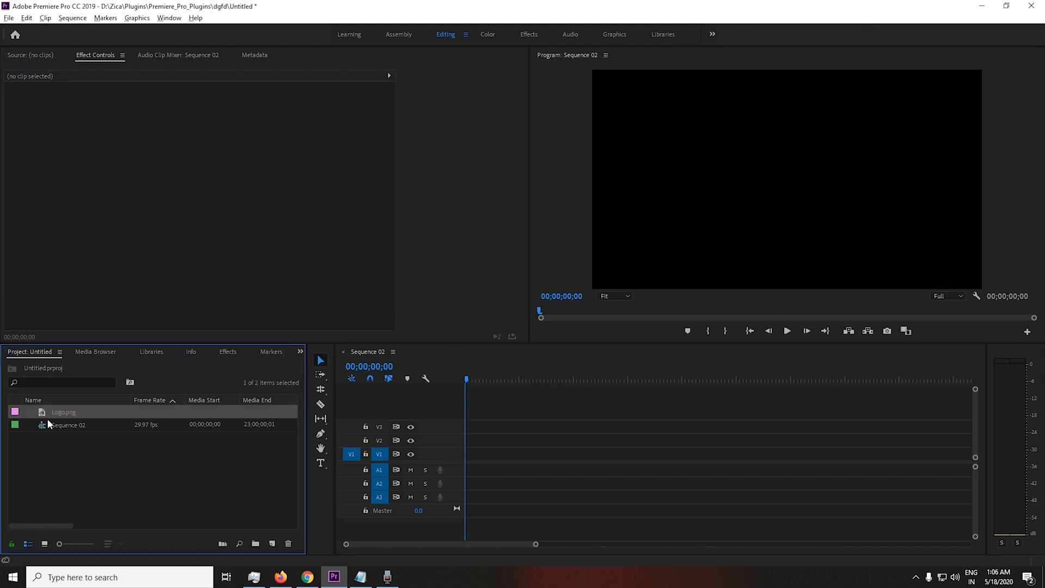
left_click_drag(42, 418, 475, 454)
left_click_drag(491, 378, 485, 380)
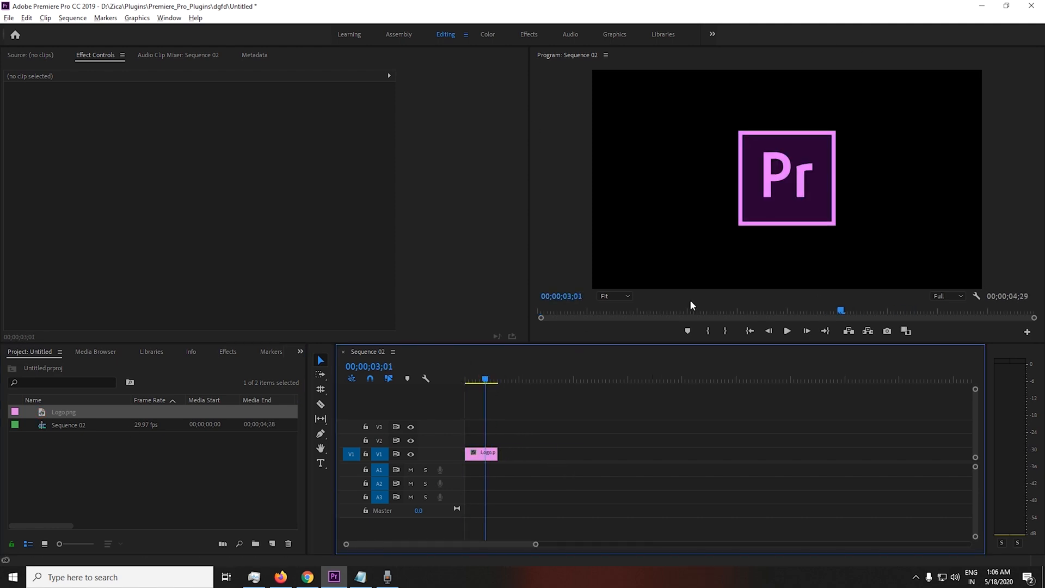
- Select the Logo.png clip and examine its Motion and Opacity properties magnified to 200%
left_click_drag(541, 414, 478, 524)
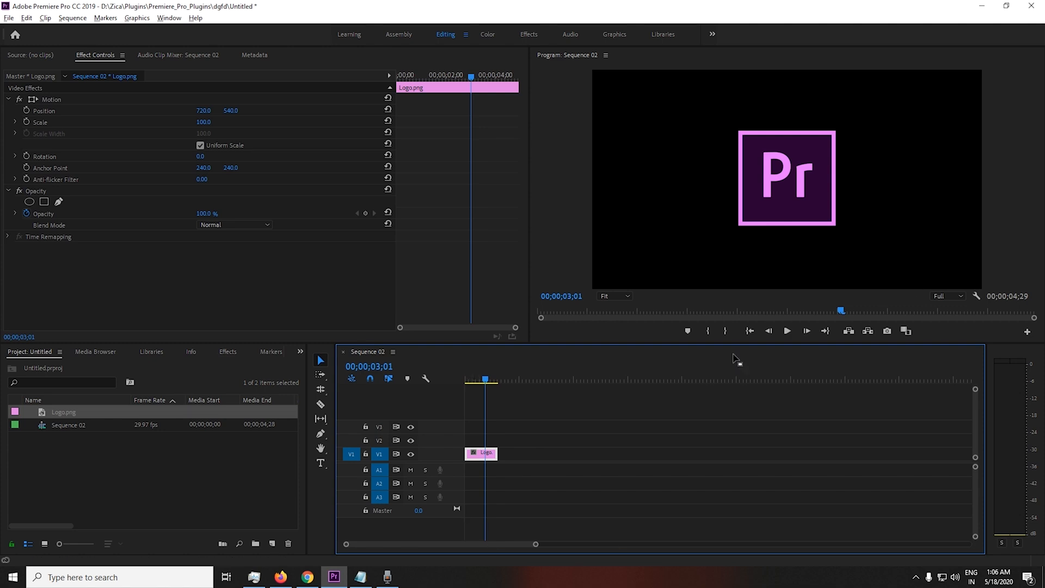
left_click_drag(486, 380, 486, 381)
key("super+plus")
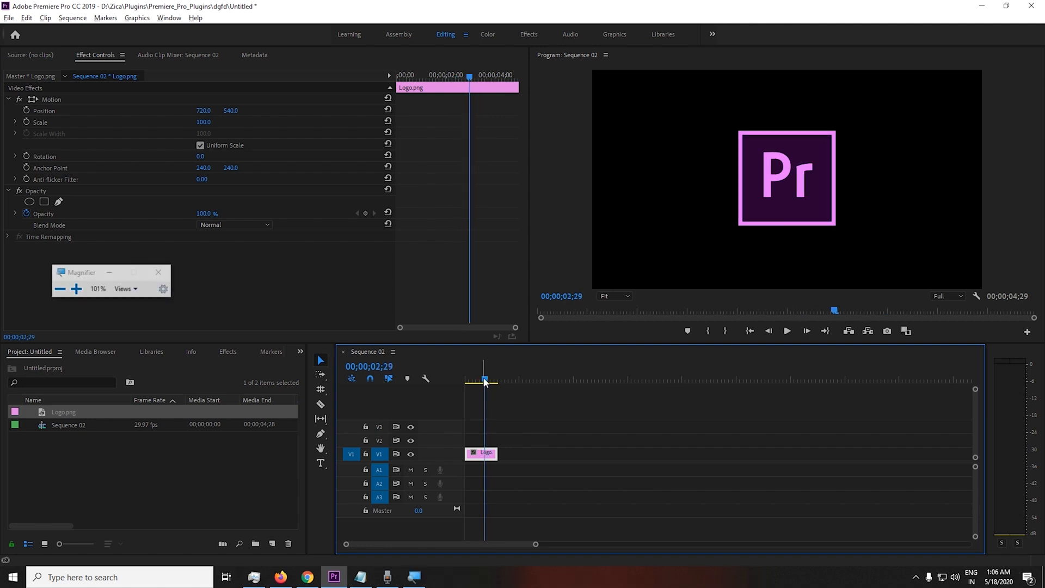
key("super+plus")
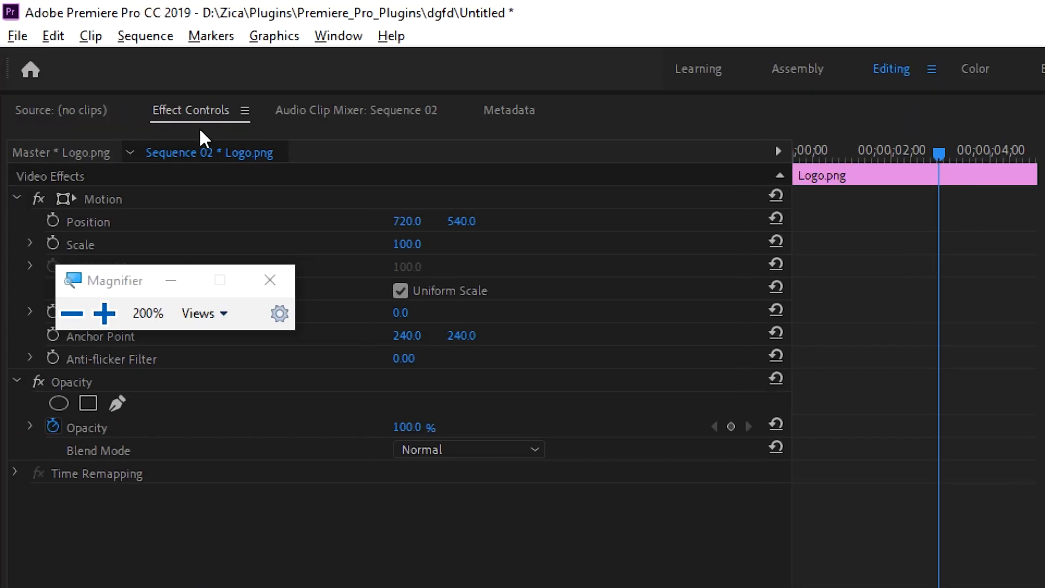
left_click(170, 280)
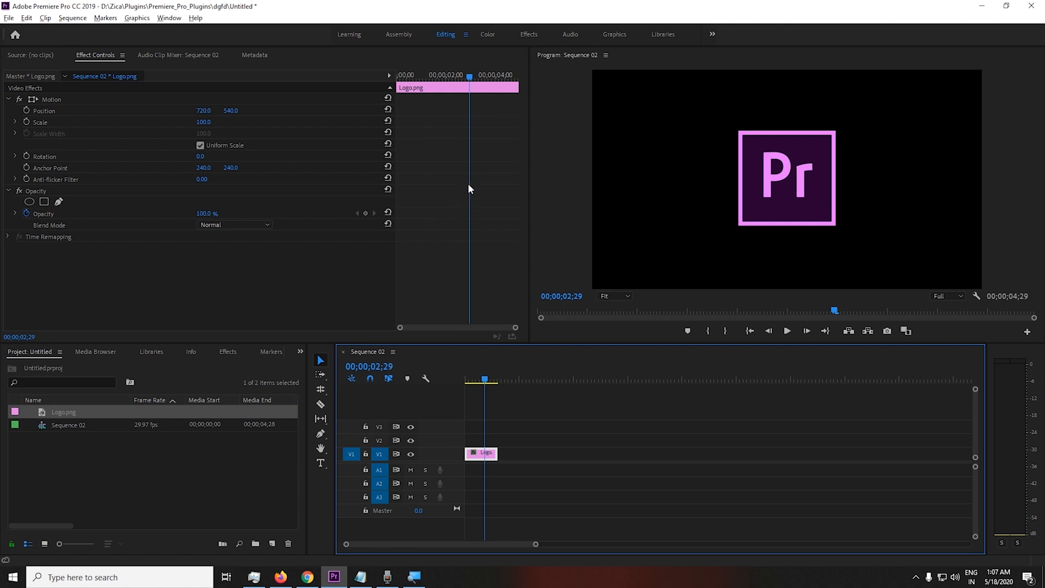
- Reselect the Logo.png clip with the playhead at 00;00;03;01 and try out its Scale value
left_click(525, 420)
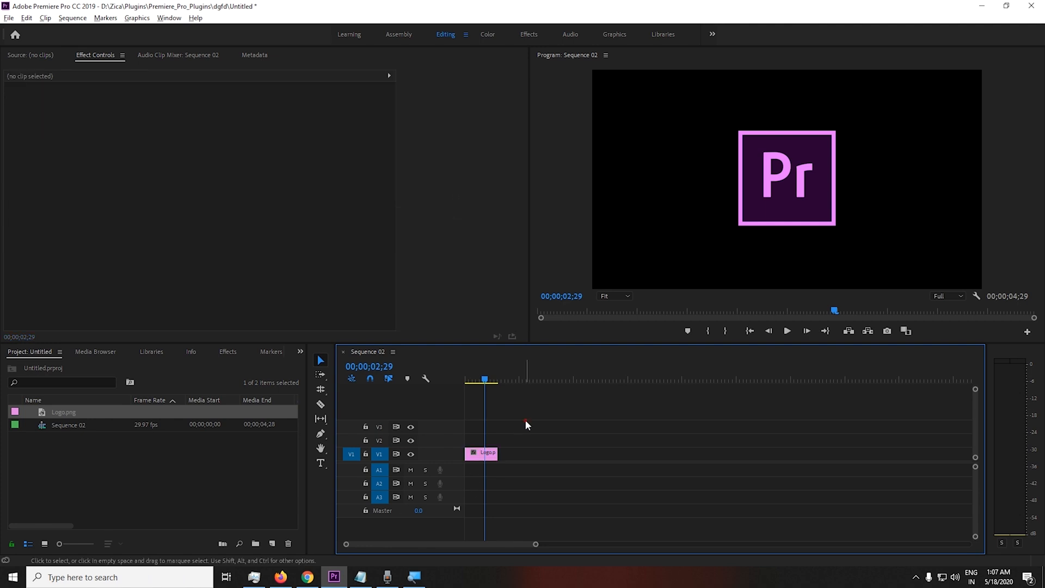
left_click(486, 379)
left_click_drag(486, 380, 487, 381)
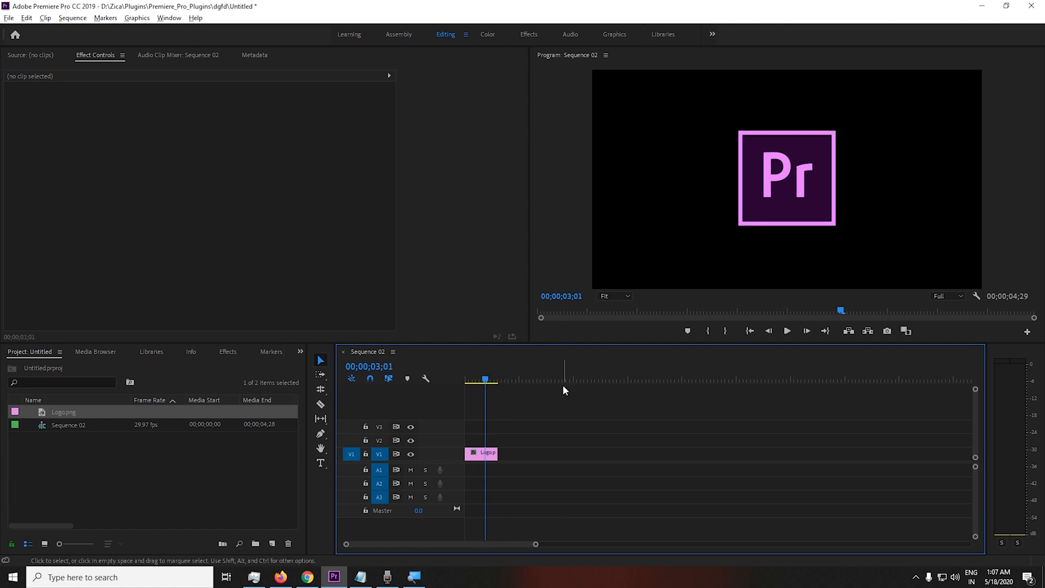
left_click(481, 455)
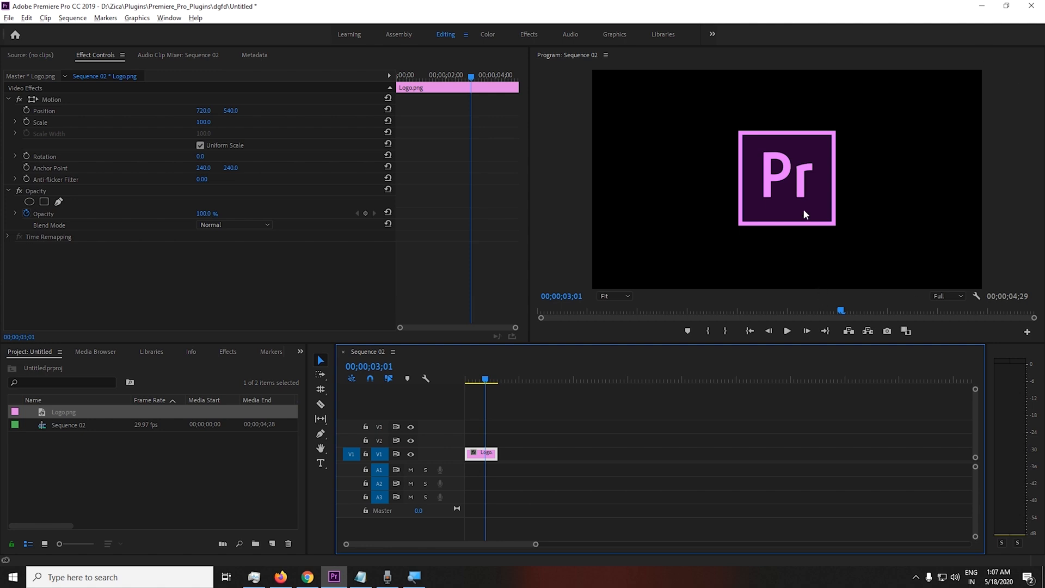
mouse_move(206, 125)
left_mouse_down()
mouse_move(240, 125)
mouse_move(222, 126)
left_mouse_up()
left_click_drag(210, 122, 209, 123)
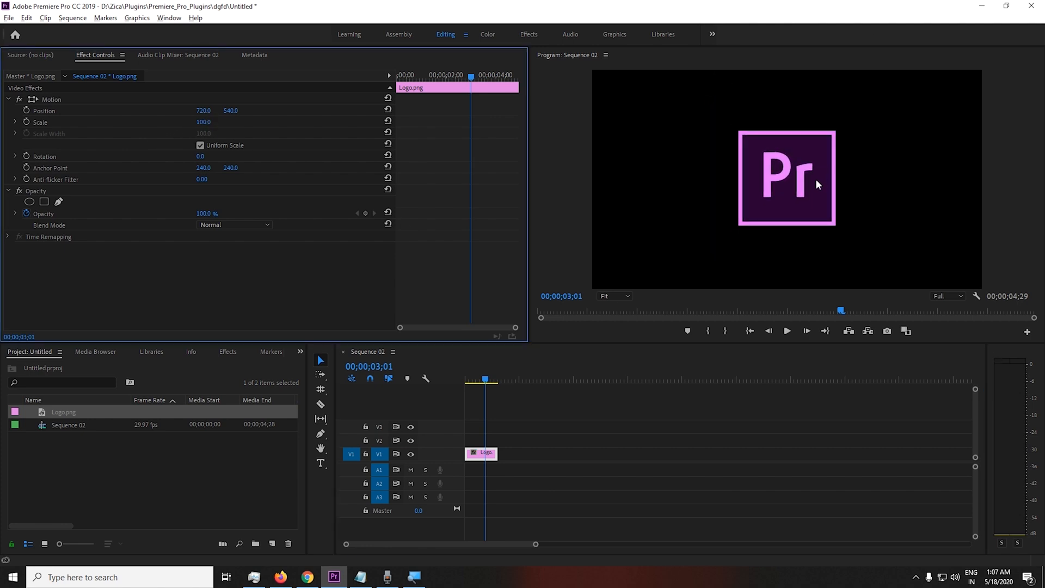
- Try moving the logo, scaling it to about 137 and transforming it further directly in the preview, and undo every change
left_click(795, 197)
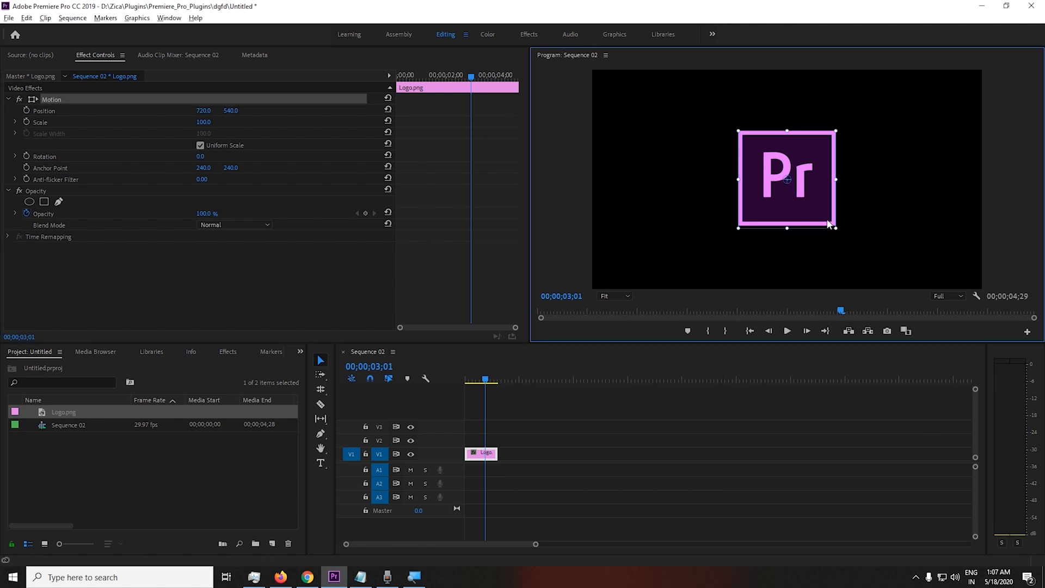
left_click_drag(822, 218, 799, 287)
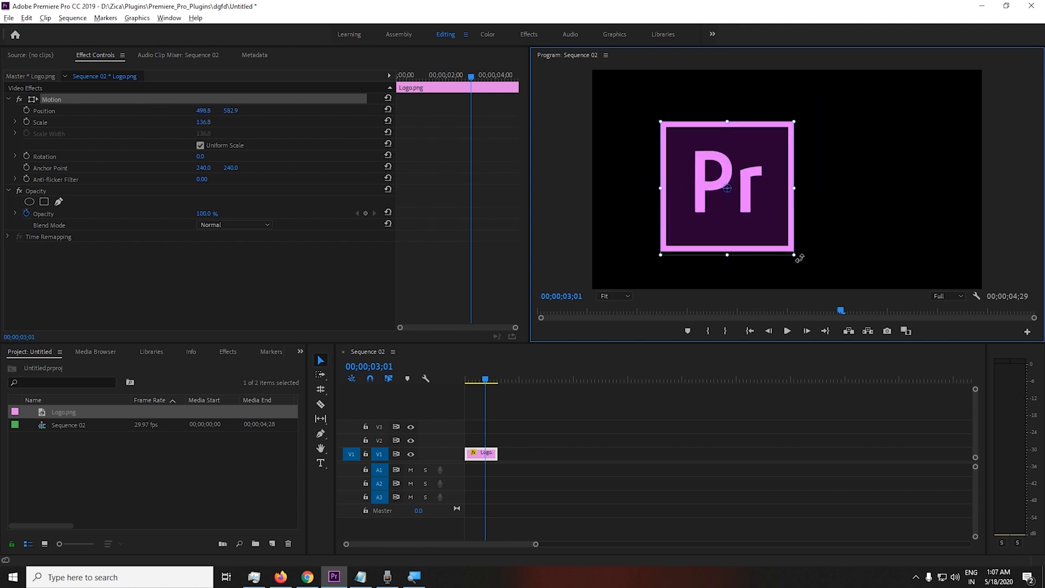
left_click_drag(800, 259, 831, 247)
key("ctrl+z")
left_click_drag(728, 188, 767, 145)
key("ctrl+z")
key("ctrl+z")
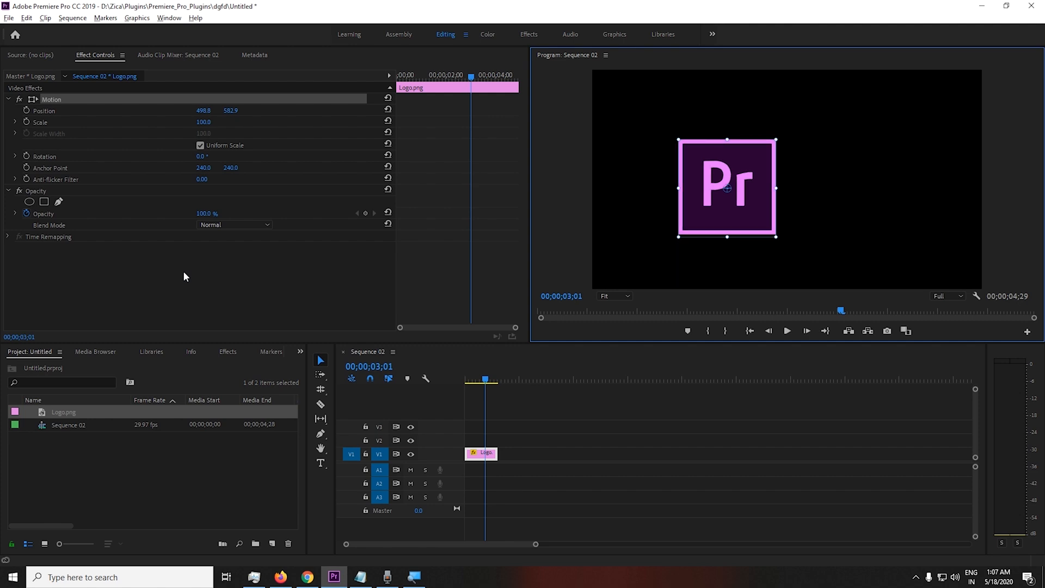
key("ctrl+z")
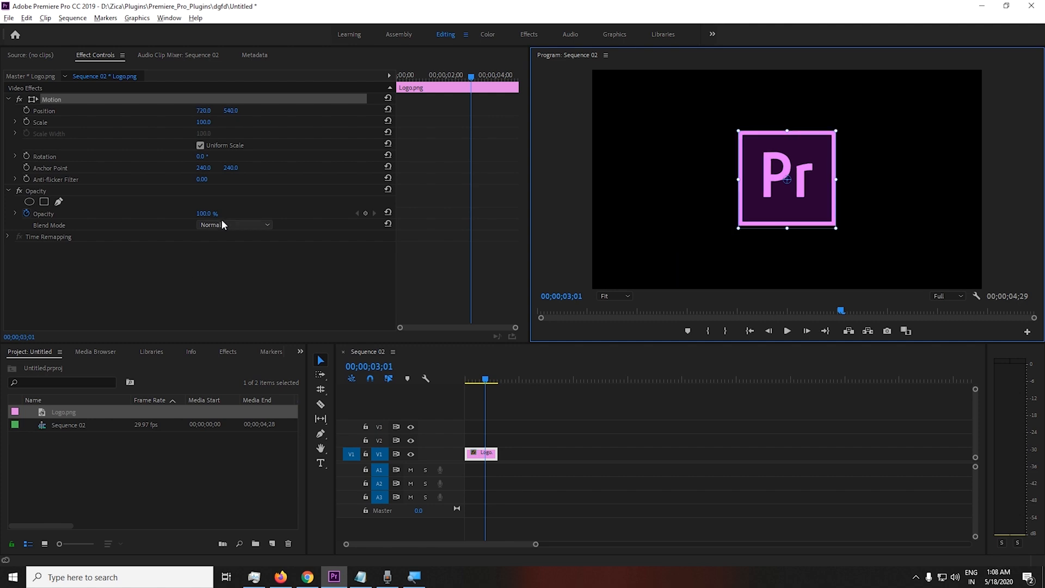
- Try shifting the clip's Position to about 344 horizontally and slightly lower at 00;00;01;18, and undo both changes
left_click(617, 400)
left_click_drag(486, 382, 476, 381)
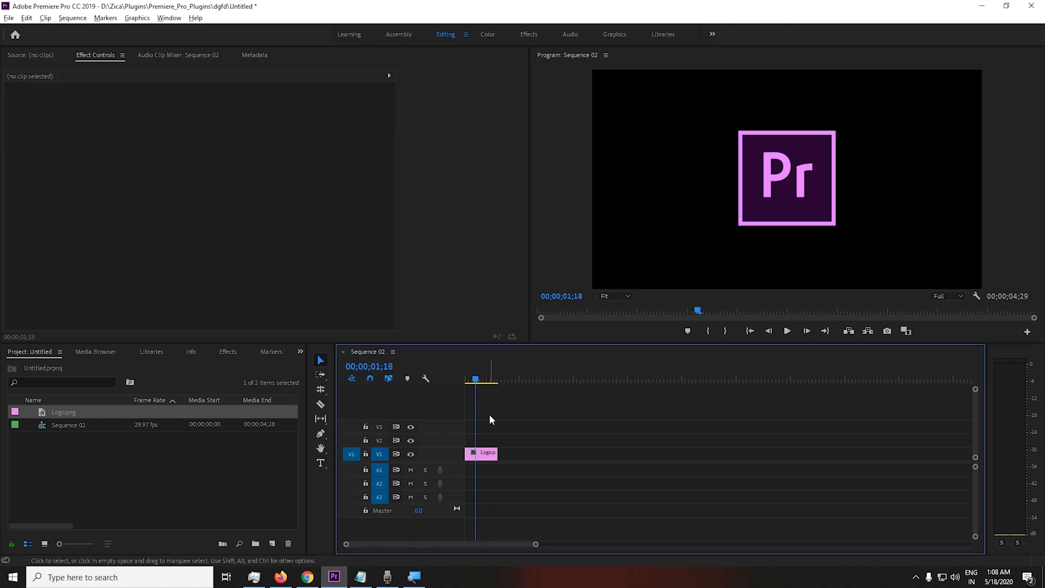
left_click(485, 453)
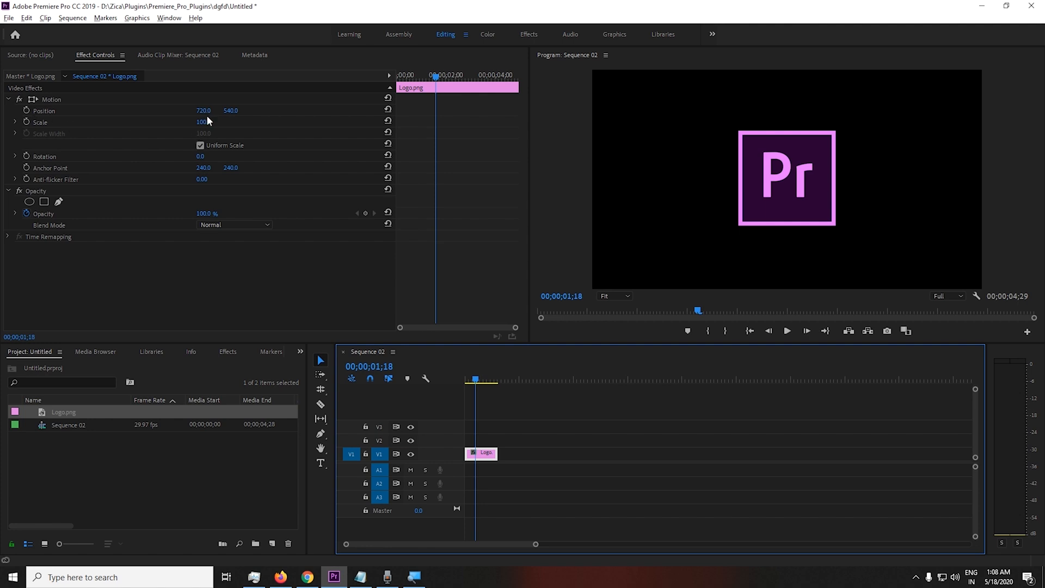
left_click_drag(202, 110, 235, 113)
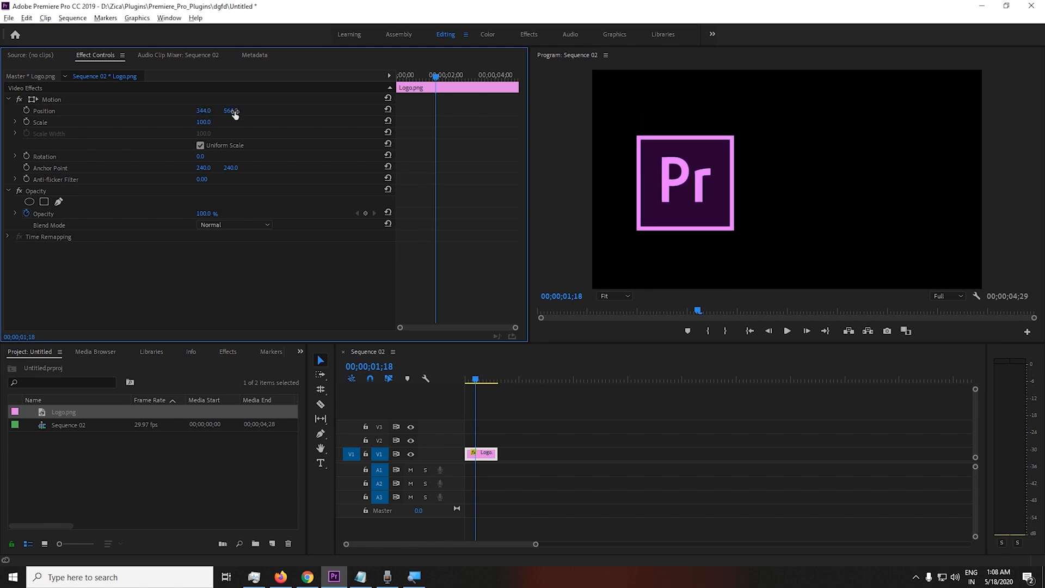
key("ctrl+z")
key("ctrl+z")
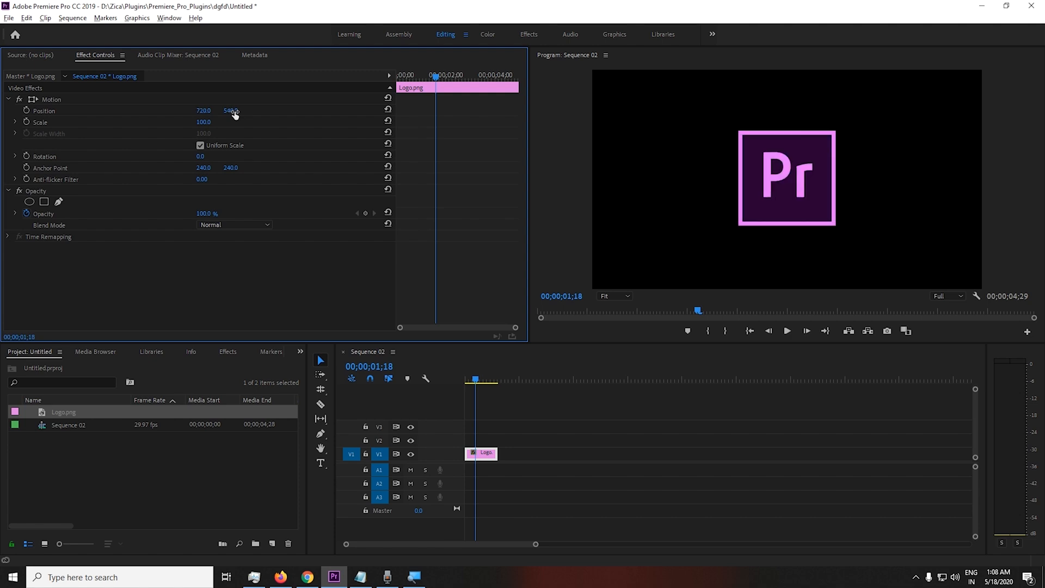
- Try out the clip's Scale and a Rotation of about -45 degrees, undoing each change
left_click_drag(200, 125, 211, 123)
key("ctrl+z")
mouse_move(202, 159)
left_mouse_down()
mouse_move(250, 159)
mouse_move(95, 159)
mouse_move(215, 157)
left_mouse_up()
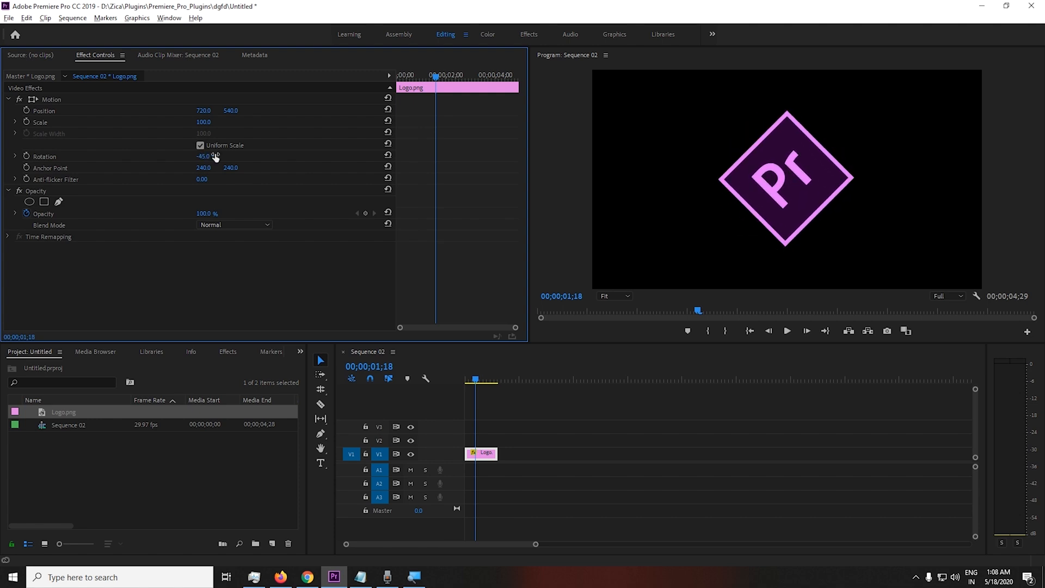
key("ctrl+z")
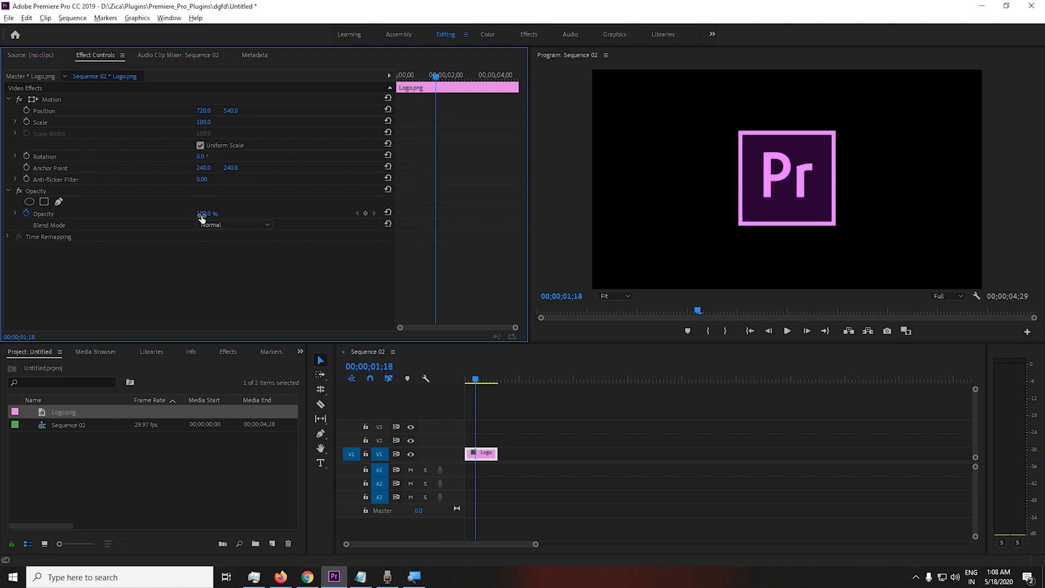
- Try lowering the clip's Opacity to about 94%, and delete the Opacity keyframe this creates
mouse_move(202, 217)
left_mouse_down()
mouse_move(147, 216)
mouse_move(208, 216)
left_mouse_up()
key("ctrl+z")
key("ctrl+shift+z")
key("ctrl+z")
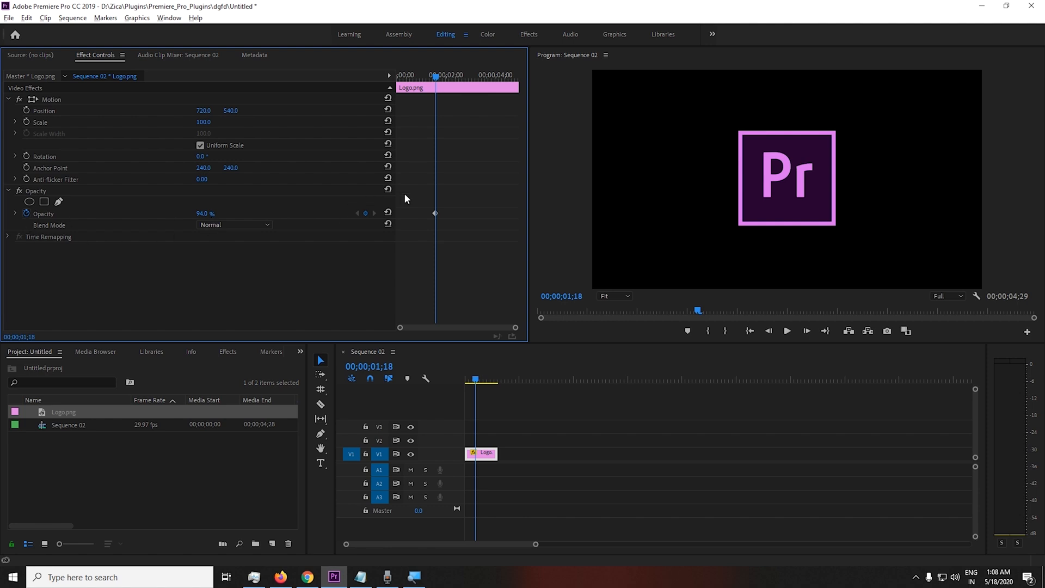
left_click_drag(461, 192, 403, 268)
key("Delete")
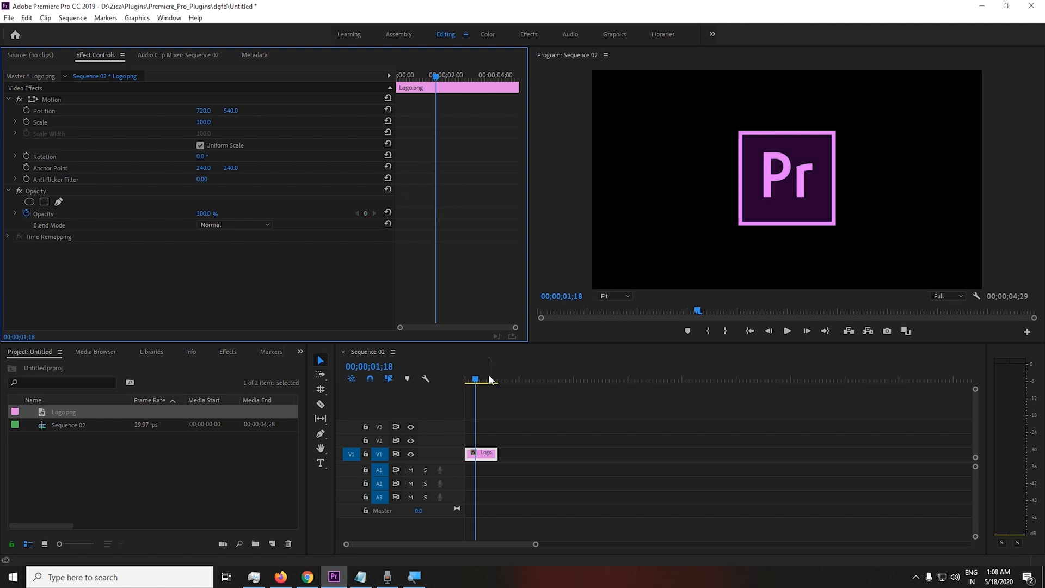
- Move the playhead to the sequence start, select the logo in the preview, and deselect it
left_click_drag(481, 380, 456, 380)
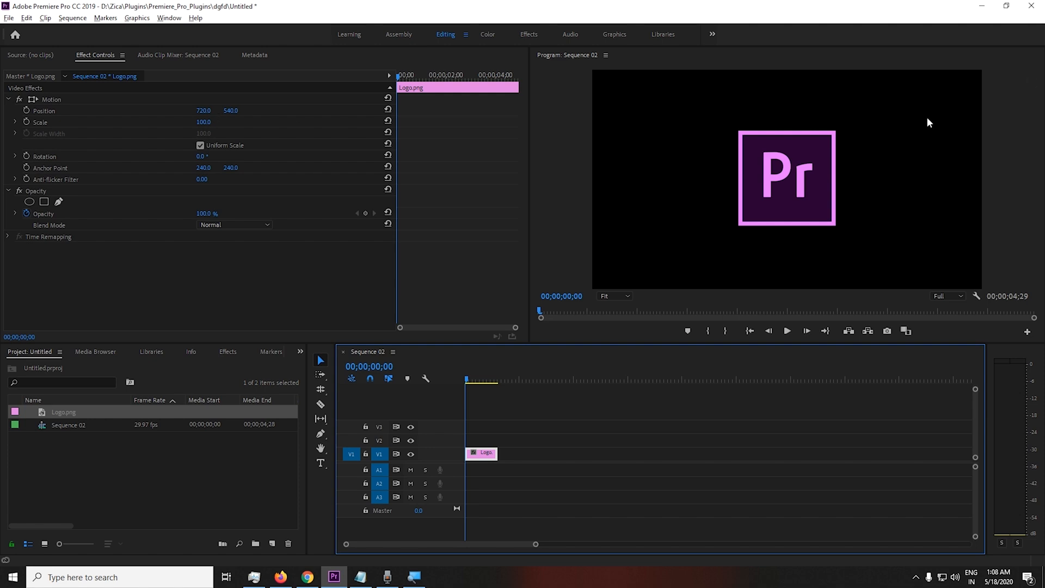
left_click(786, 201)
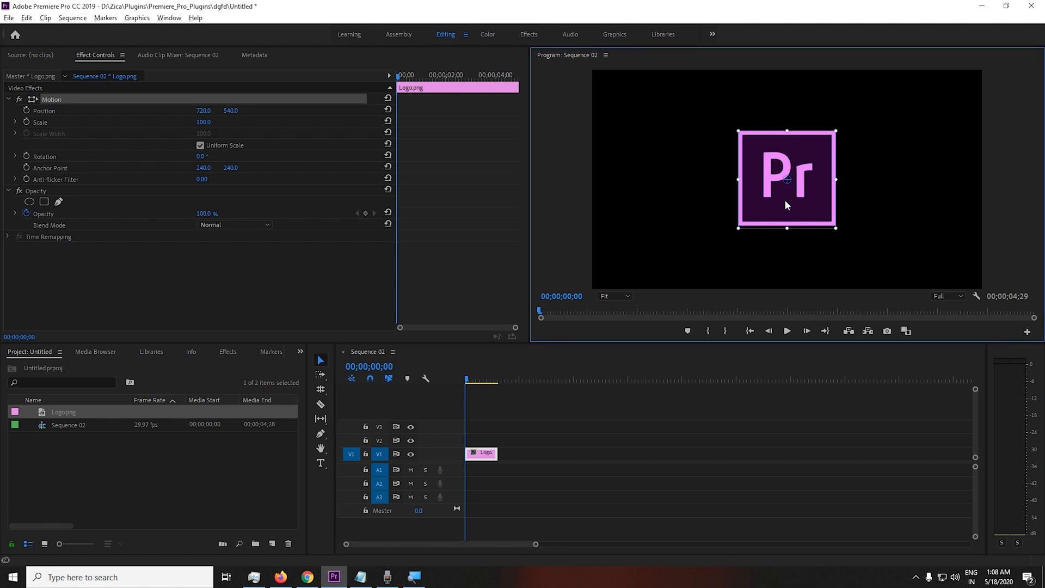
left_click(587, 399)
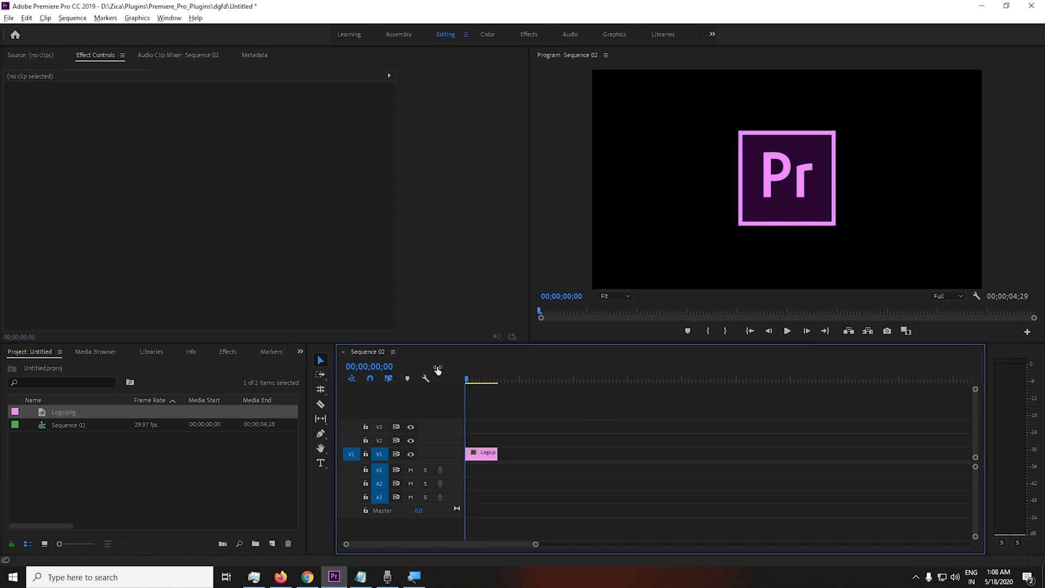
- Move the logo to the left side of the frame at 00;00;02;17, at Position about 203, 567
left_click(473, 380)
left_click_drag(474, 380, 482, 380)
left_click(481, 454)
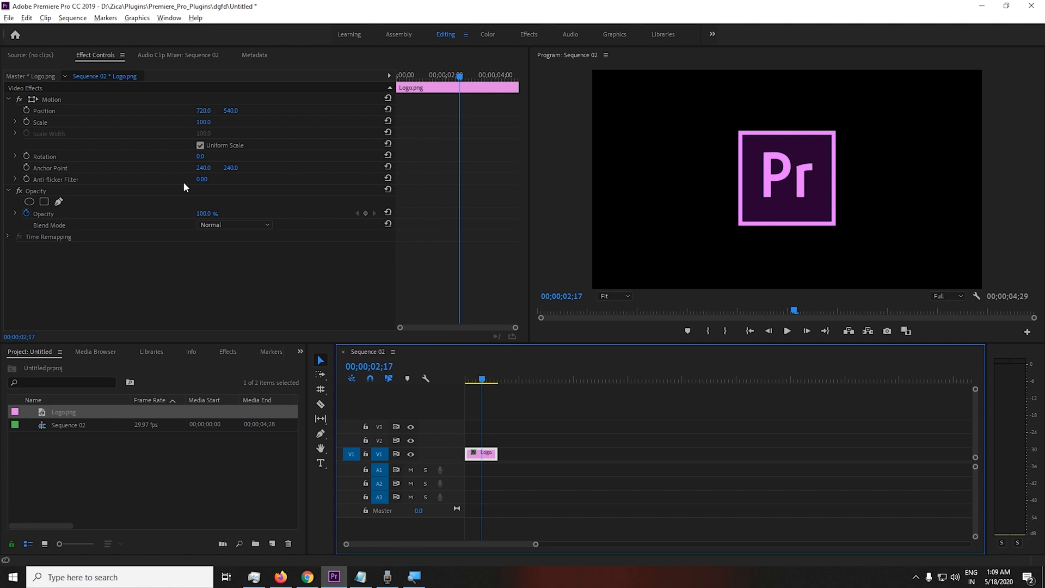
left_click(817, 205)
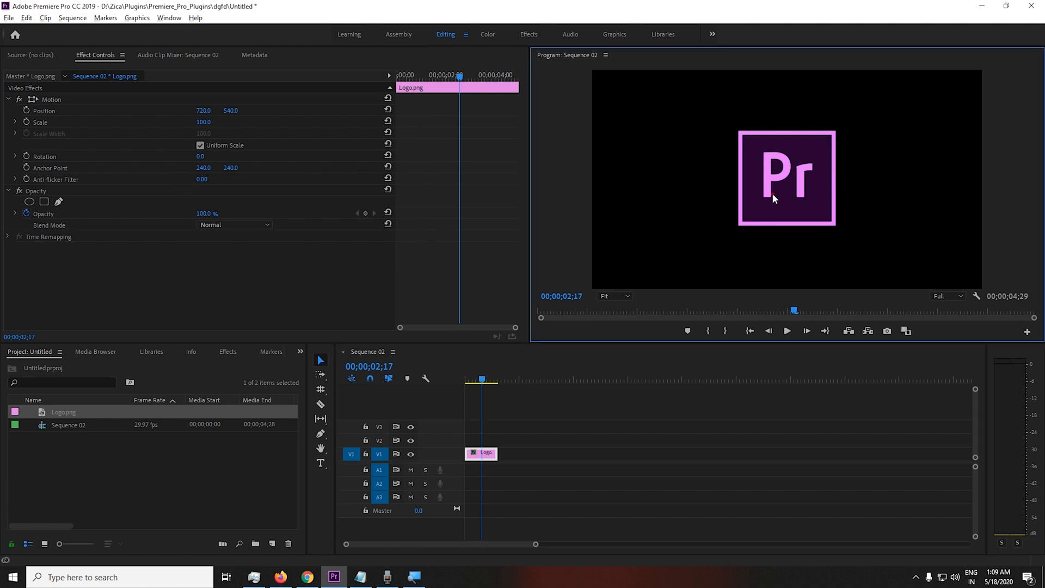
left_click_drag(778, 212, 650, 211)
left_click(559, 176)
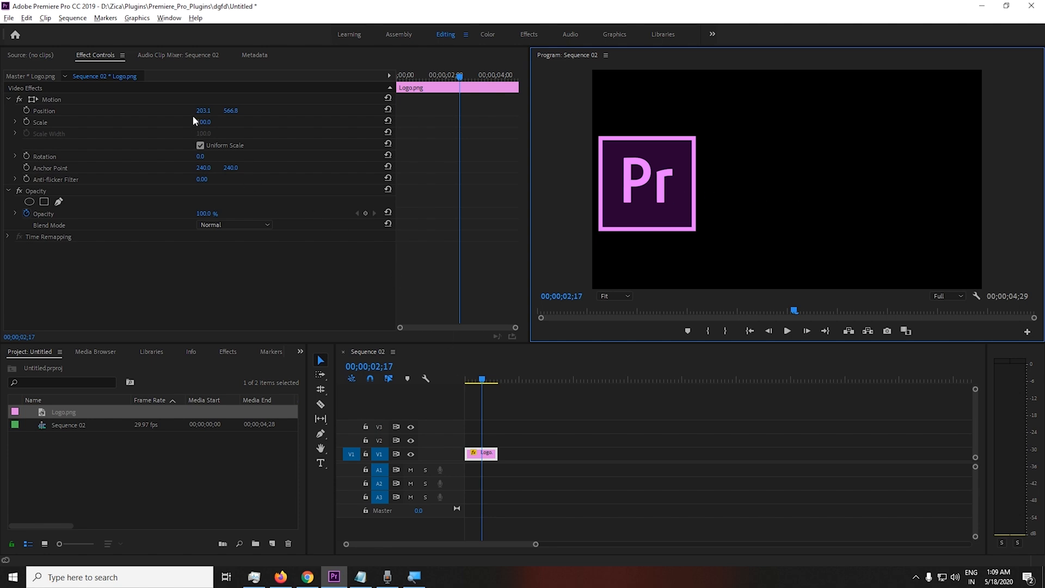
mouse_move(200, 116)
left_mouse_down()
mouse_move(717, 116)
mouse_move(118, 116)
mouse_move(486, 116)
mouse_move(210, 111)
left_mouse_up()
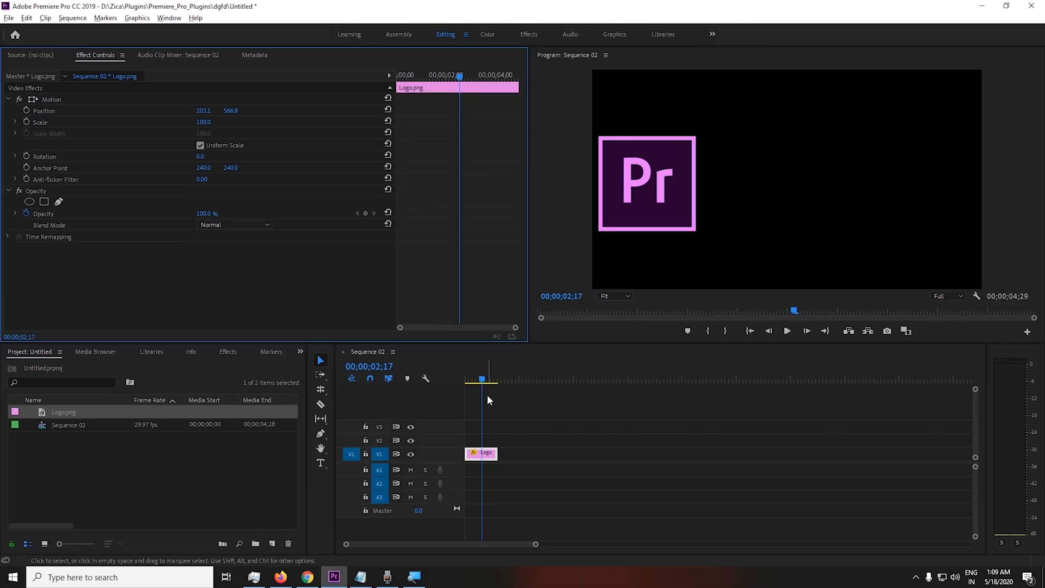
- Extend the Logo.png clip on V1 to about 15 seconds and return the playhead to the sequence start
left_click(573, 432)
key("equal")
key("equal")
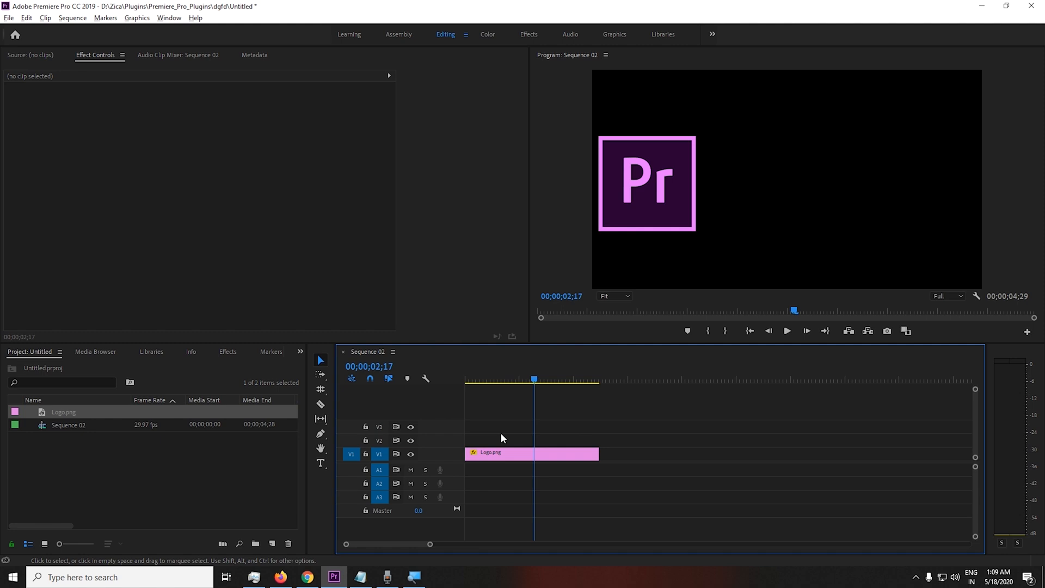
left_click(569, 455)
left_click_drag(599, 454, 875, 452)
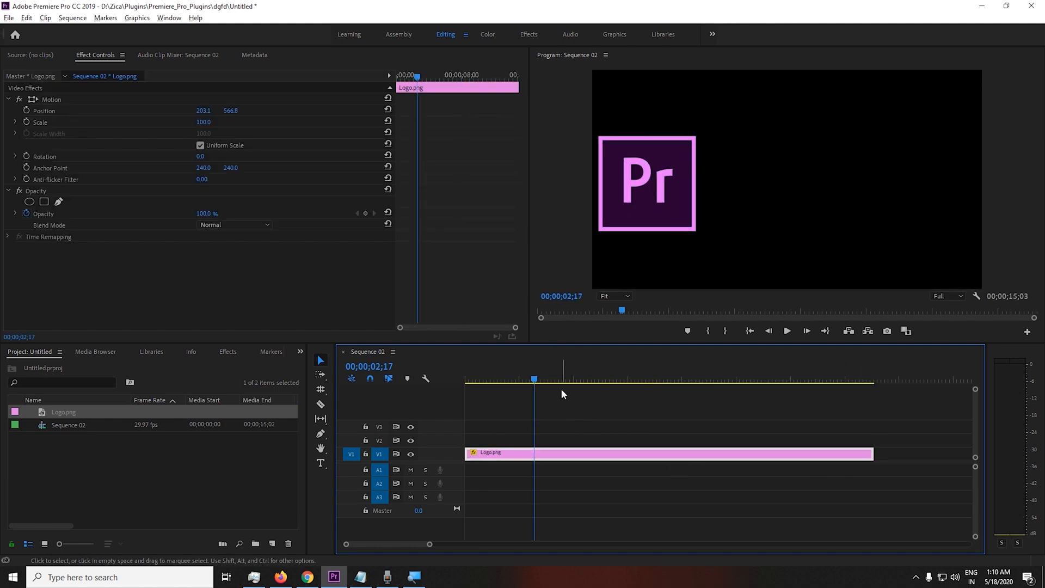
mouse_move(801, 379)
left_mouse_down()
mouse_move(754, 380)
mouse_move(781, 380)
left_mouse_up()
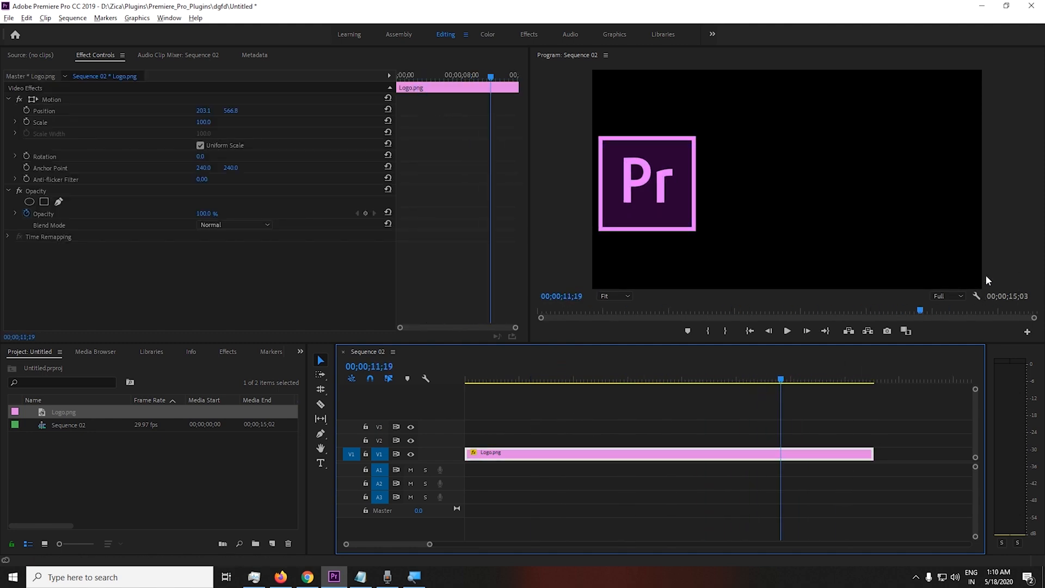
left_click_drag(632, 383, 433, 397)
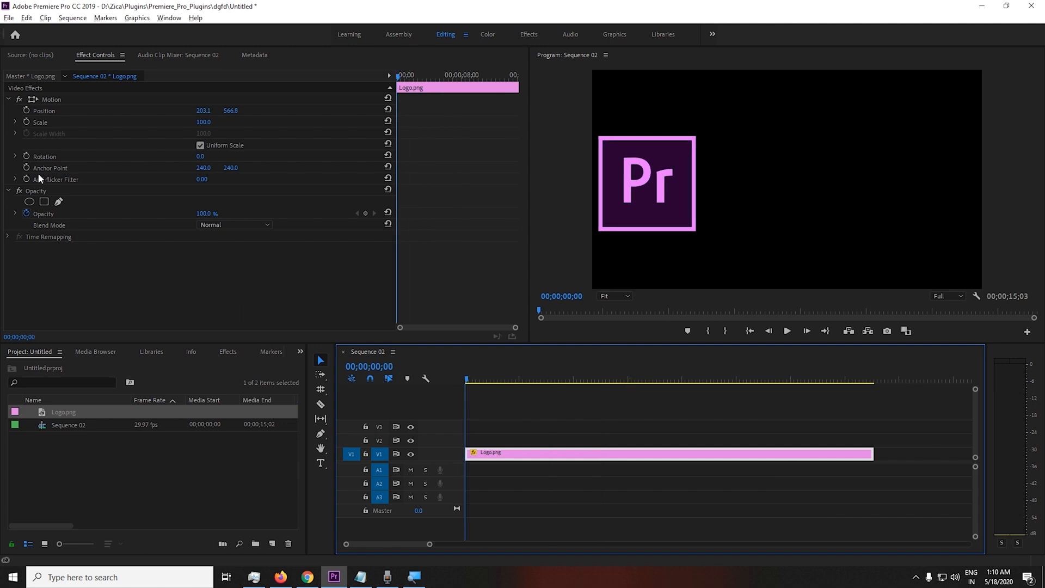
- Animate the logo's Position from the sequence start, moving it to about 1227, 567 at 00;00;02;00
left_click(26, 110)
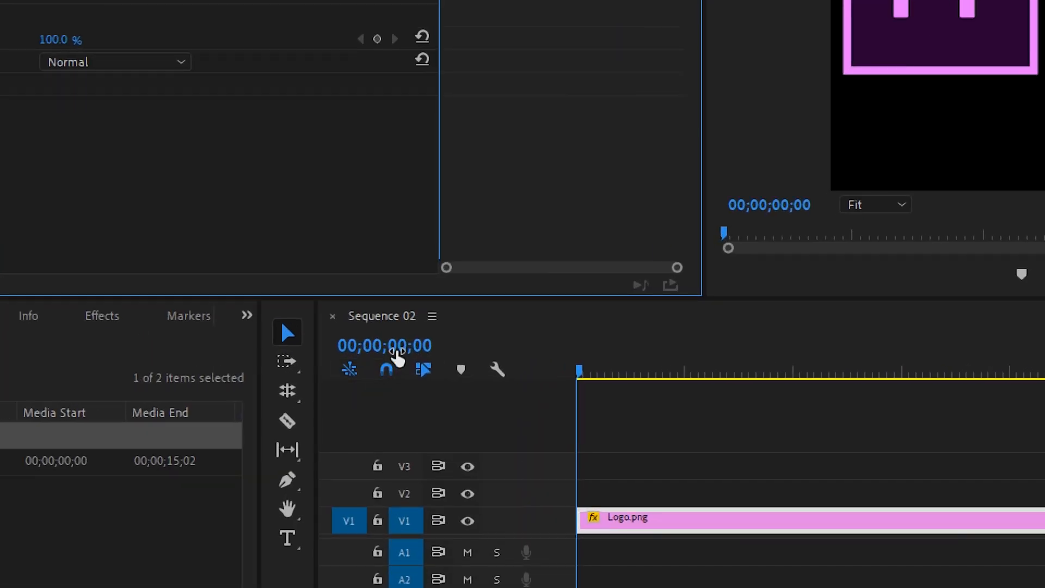
left_click(376, 368)
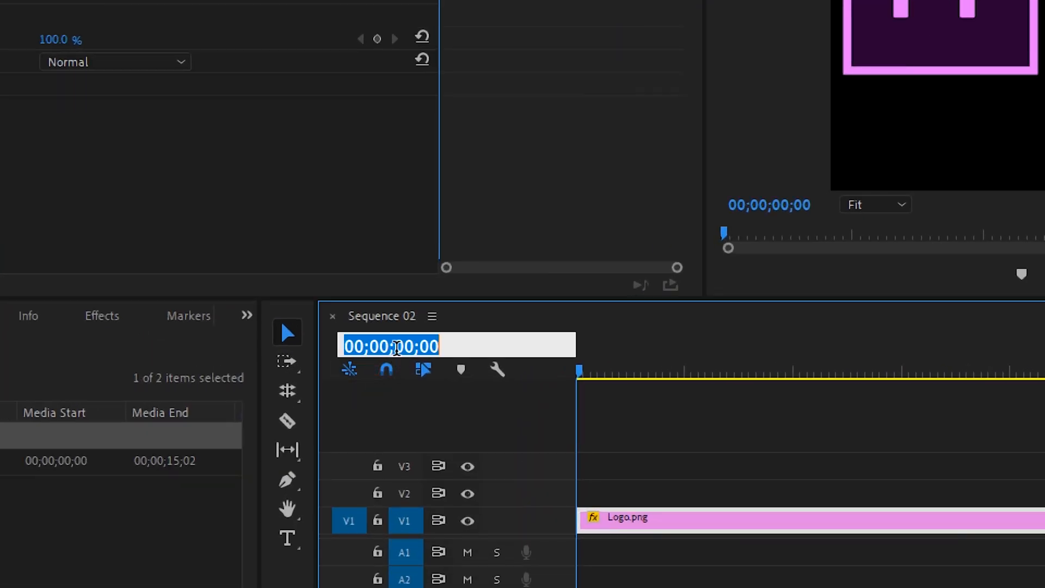
type("2")
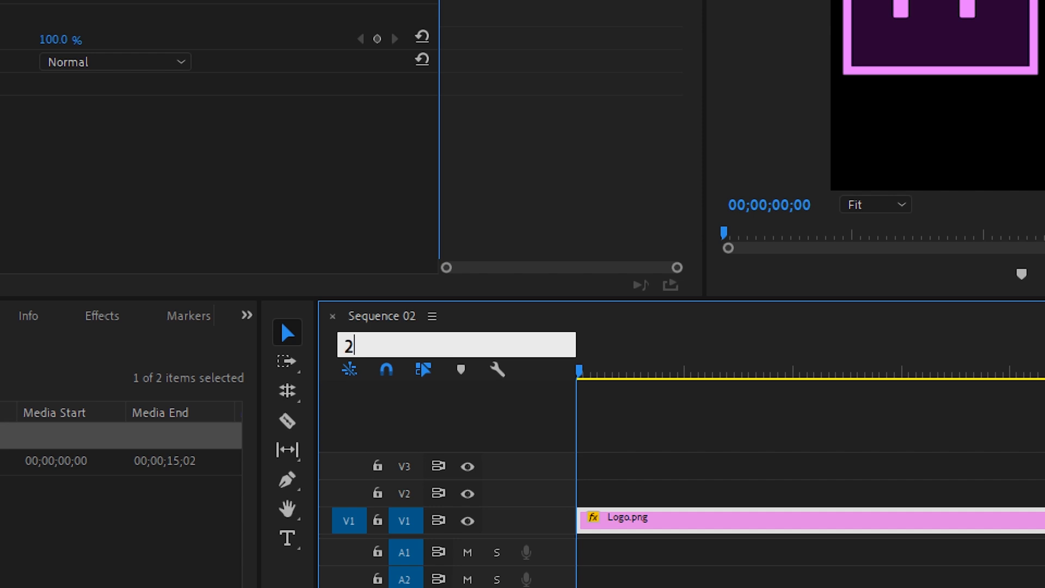
type(".")
key("Return")
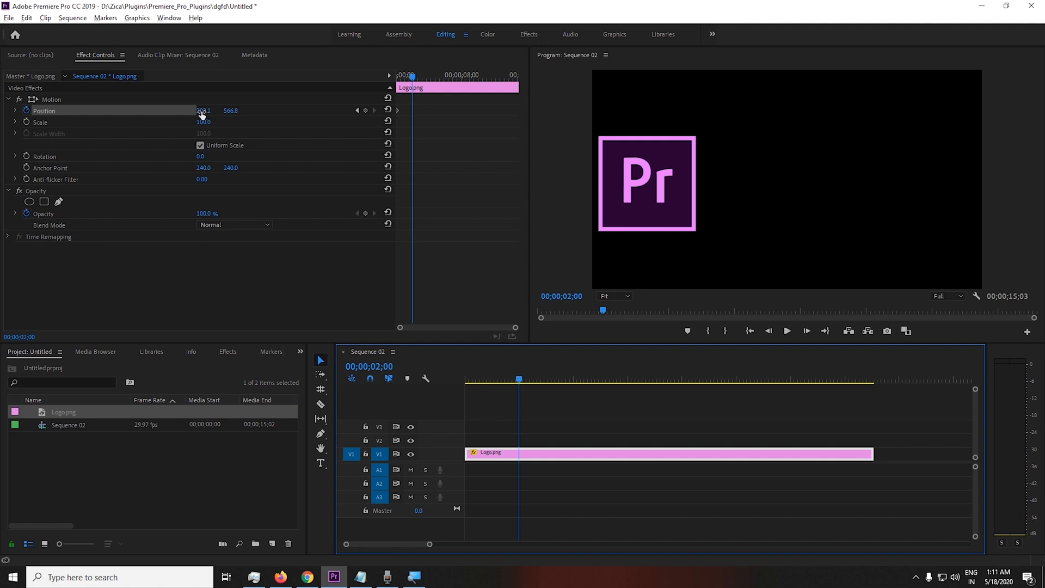
left_click_drag(203, 110, 759, 110)
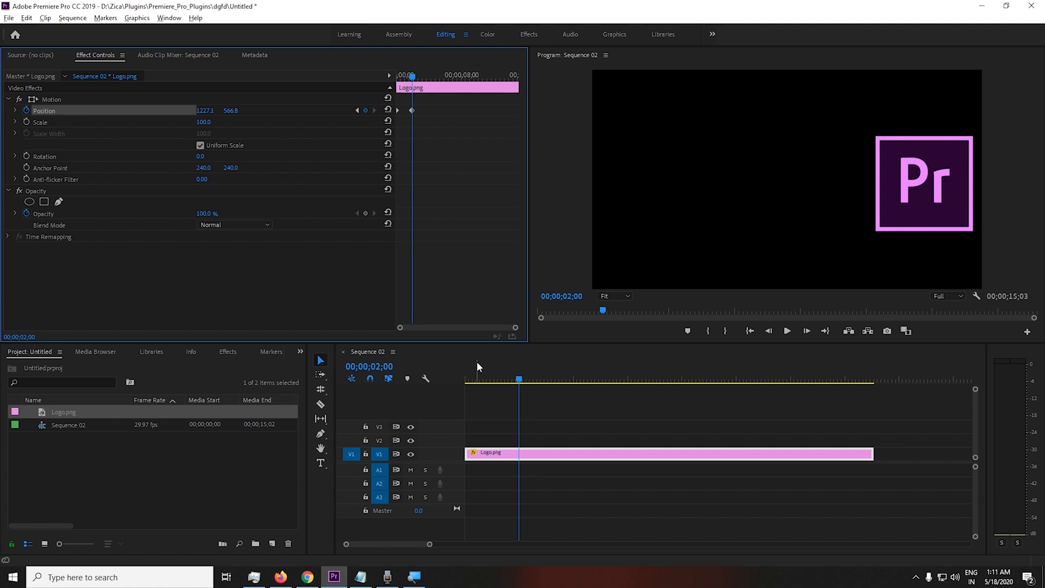
- Play the logo's Position animation twice from the start of the sequence
key("Home")
key("space")
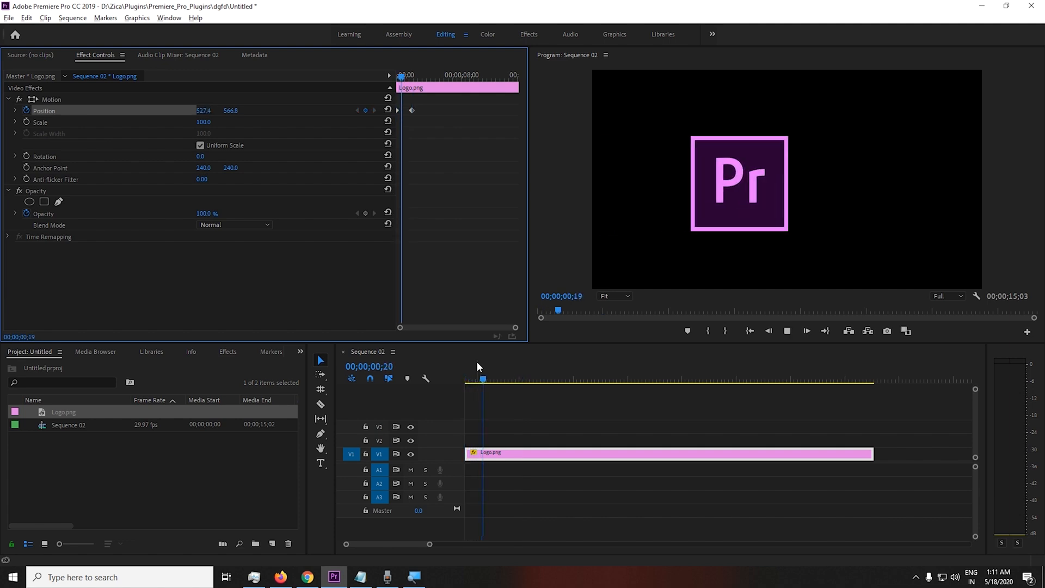
key("space")
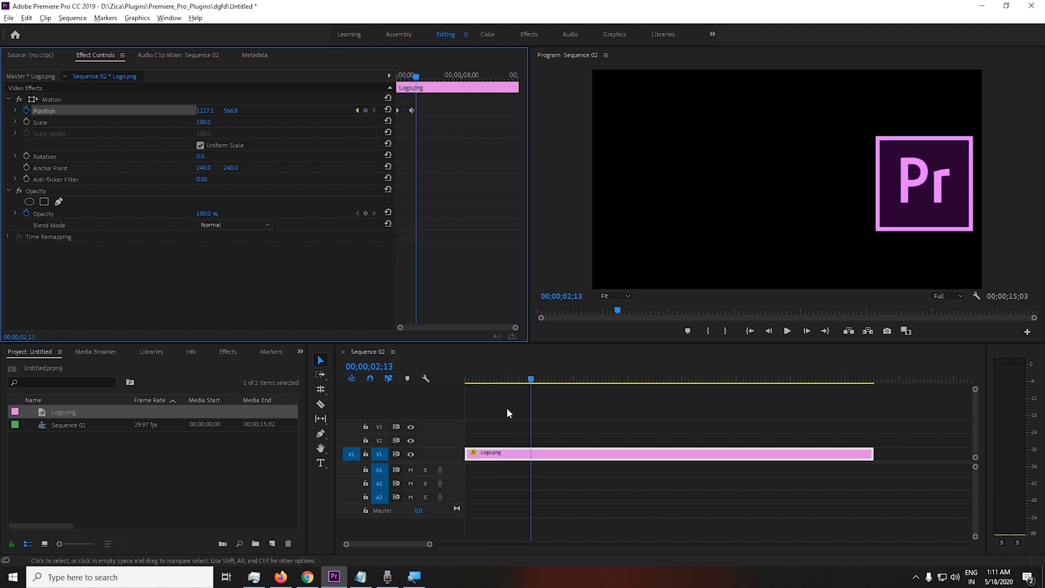
left_click_drag(491, 380, 465, 370)
key("space")
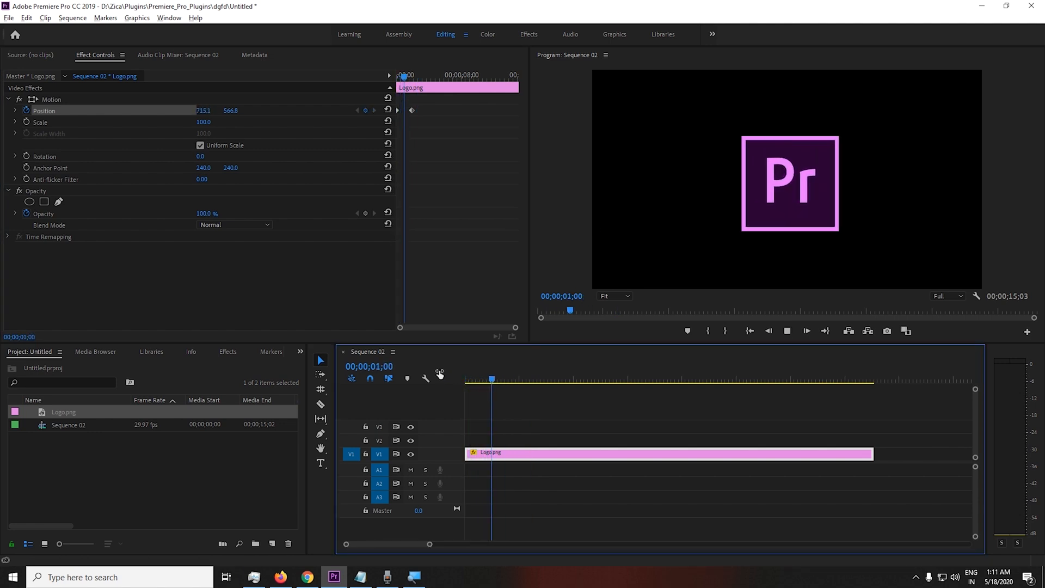
key("space")
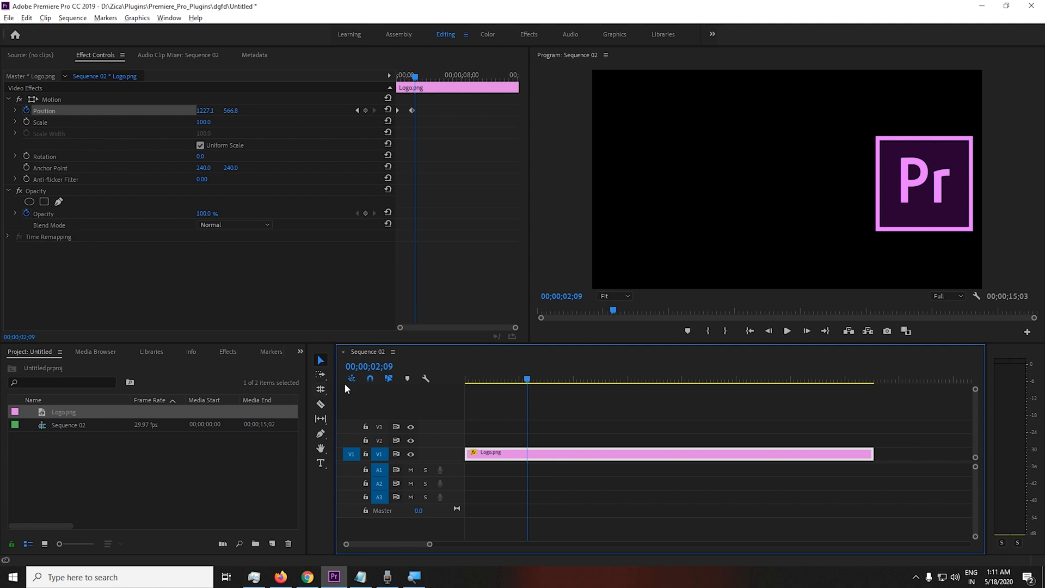
- Return the playhead to 00;00;02;00, try shifting the logo's horizontal Position to about 210, and undo that change
left_click(385, 369)
key("Right")
key("BackSpace")
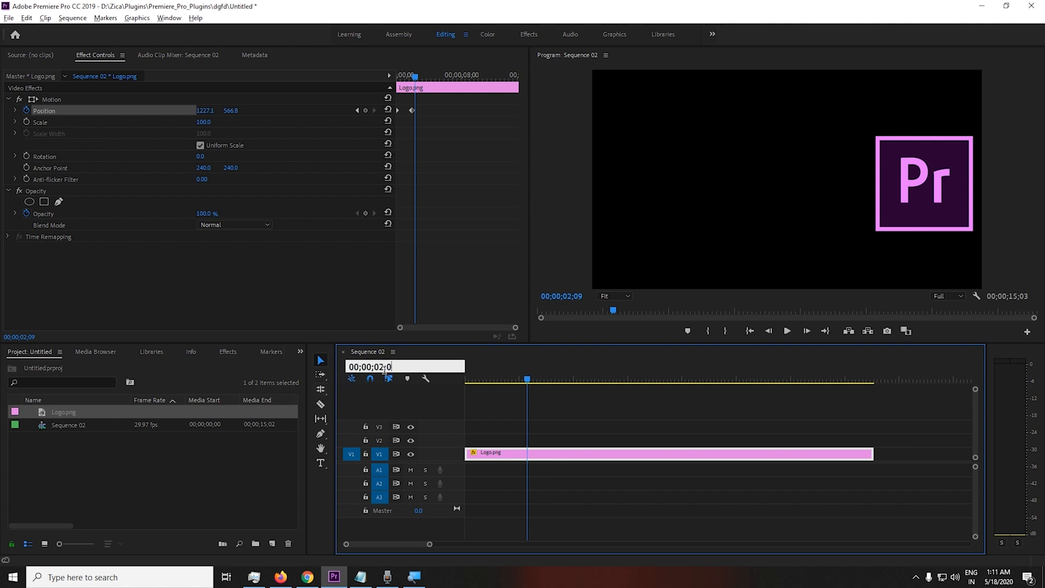
key("Return")
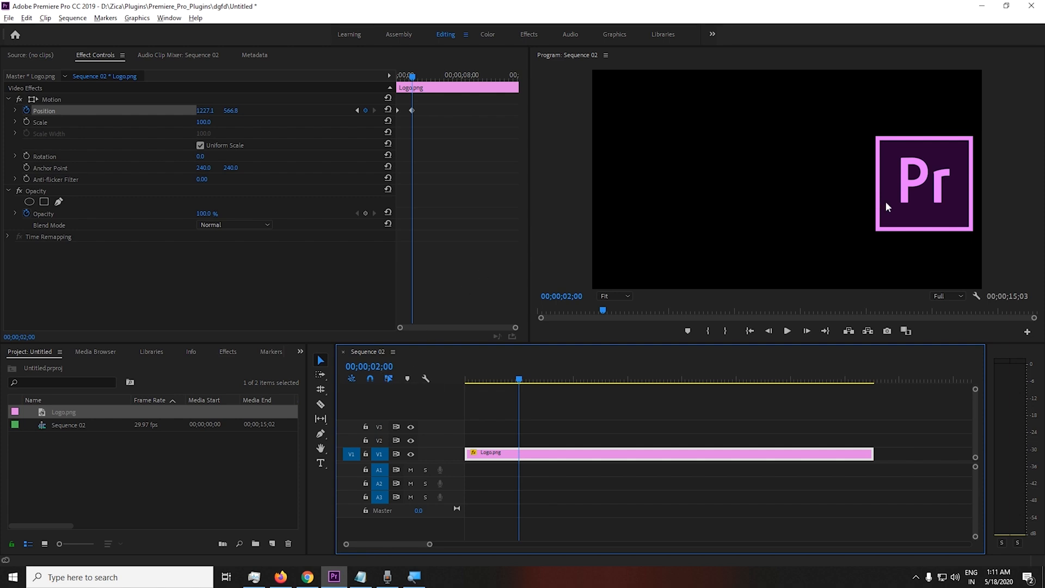
left_click_drag(206, 113, 118, 113)
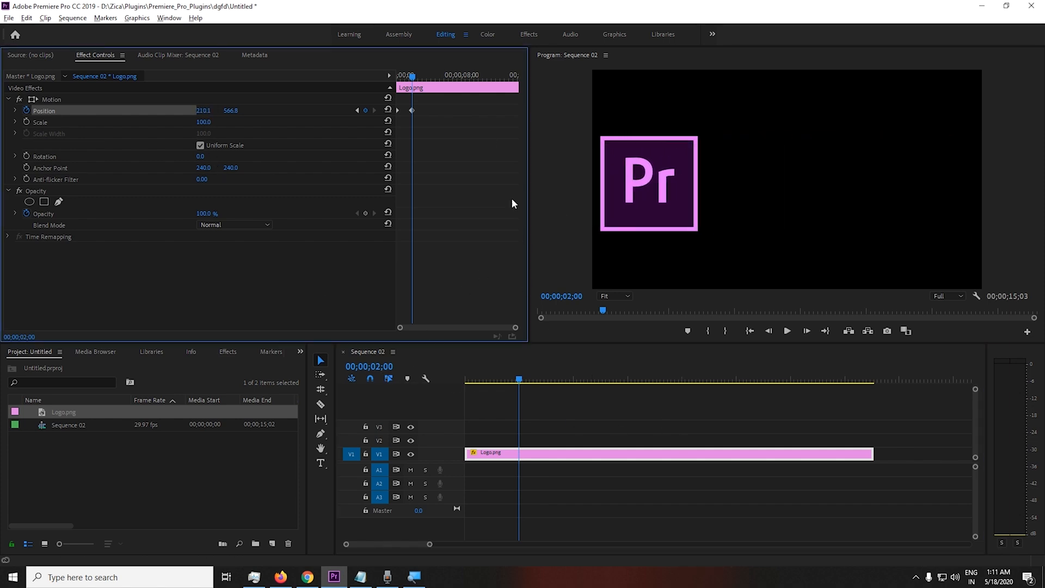
key("ctrl+z")
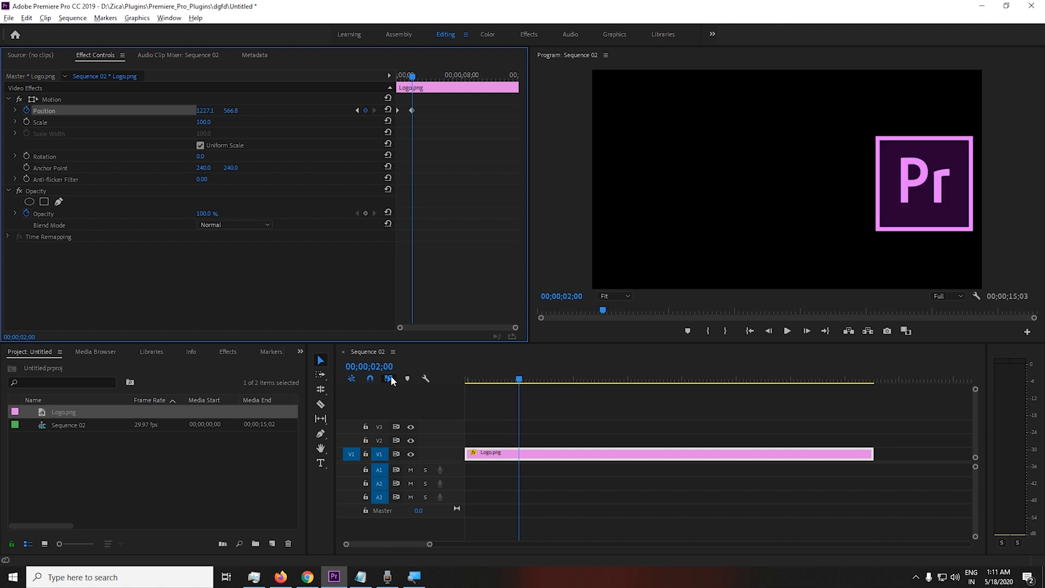
- Add a third Position keyframe at 00;00;04;00 that moves the logo back to about 197, 567
left_click(373, 365)
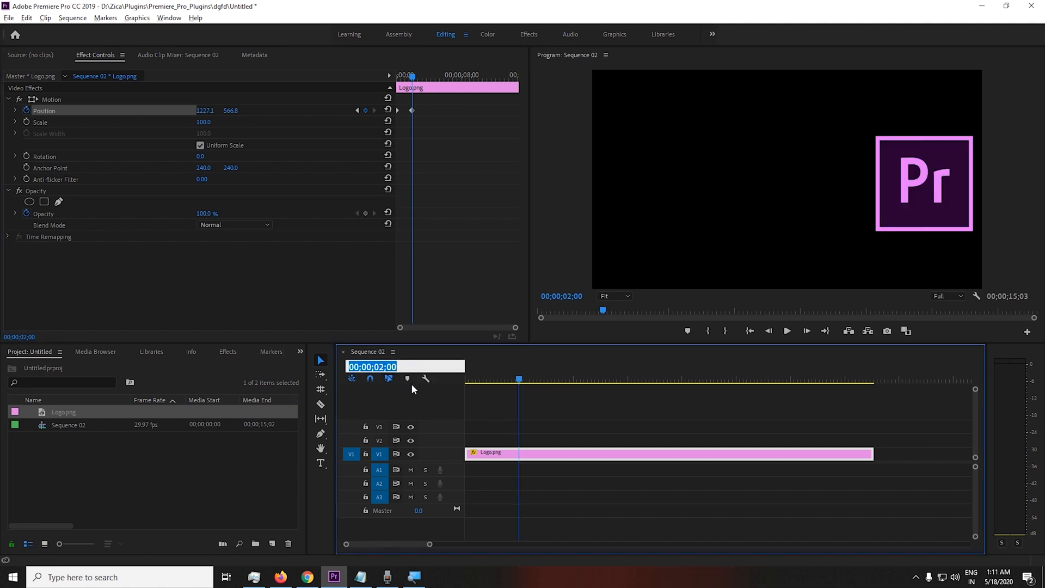
key("Right")
key("BackSpace")
key("ctrl+a")
type("400")
key("Return")
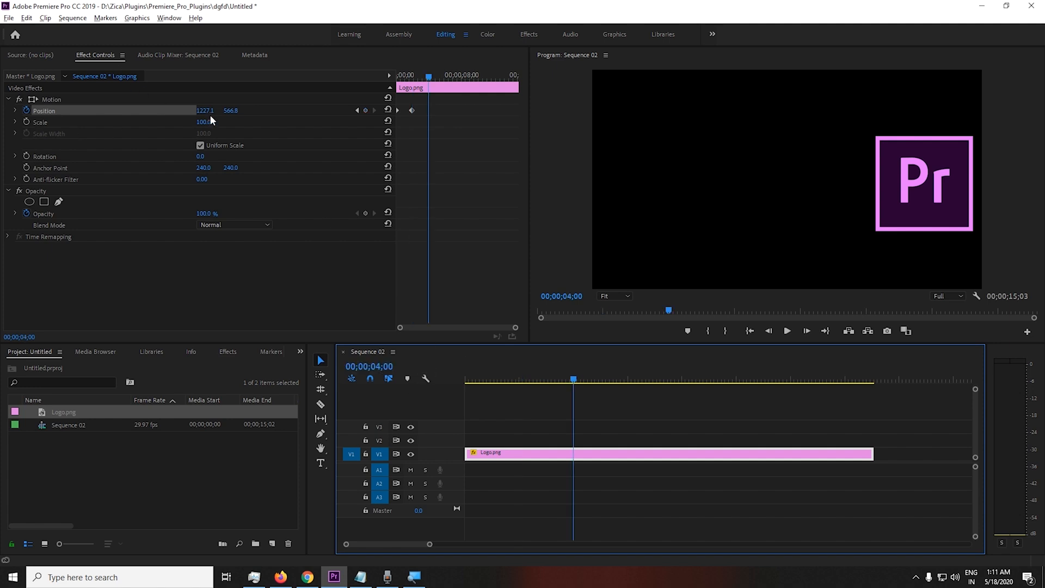
left_click_drag(210, 115, 2, 116)
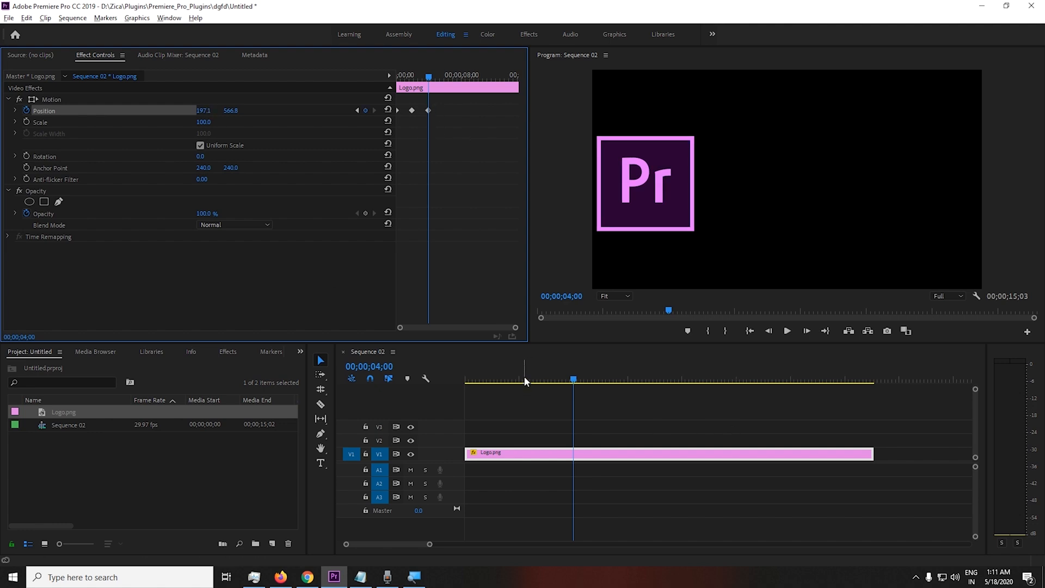
- Play the three-keyframe Position animation from the start of the sequence
left_click_drag(525, 380, 279, 383)
key("space")
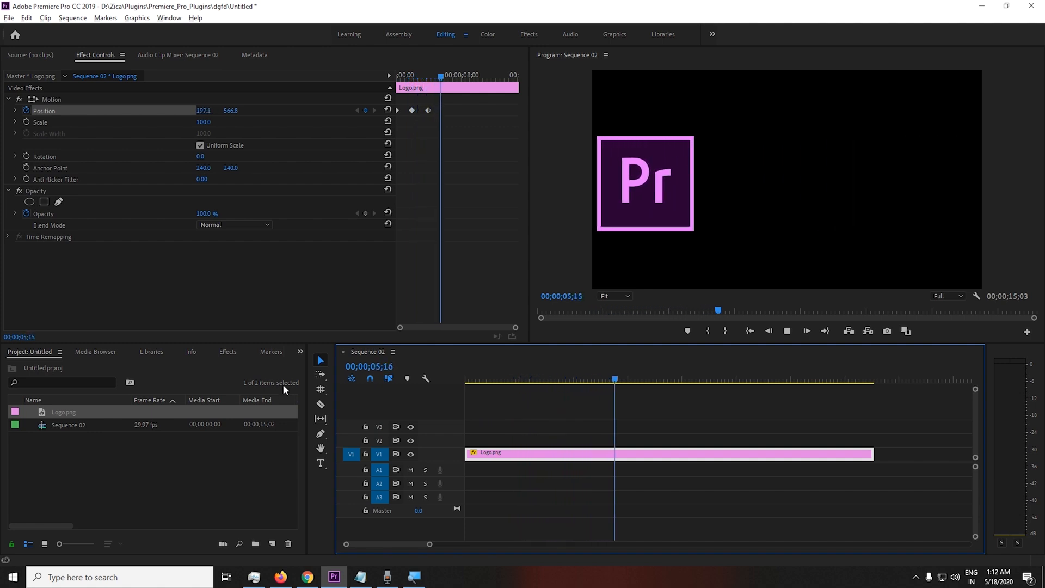
key("space")
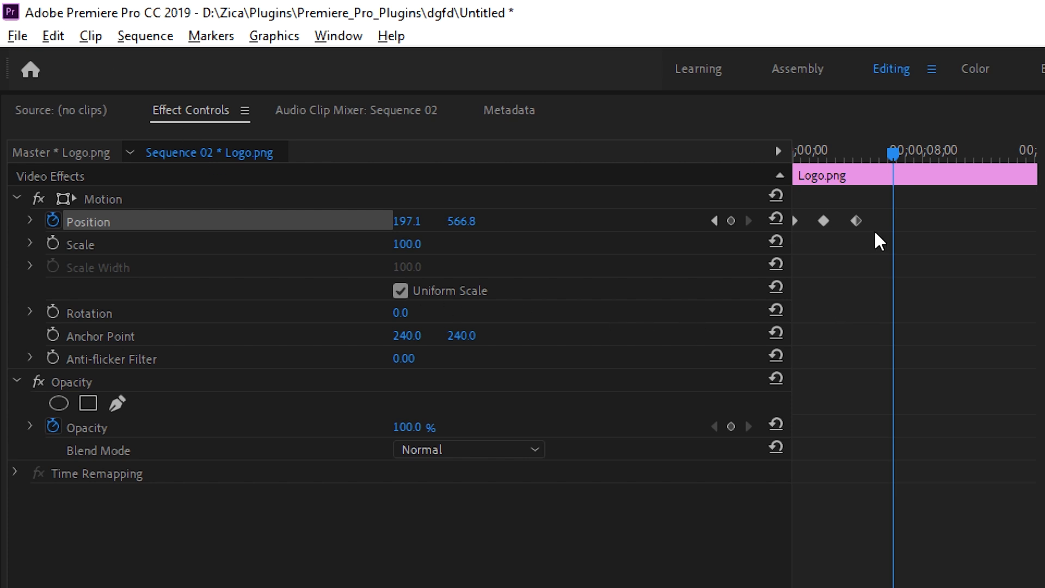
- Delete the Position keyframe at 00;00;04;00 and play the remaining animation from the sequence start
left_click_drag(878, 201, 848, 242)
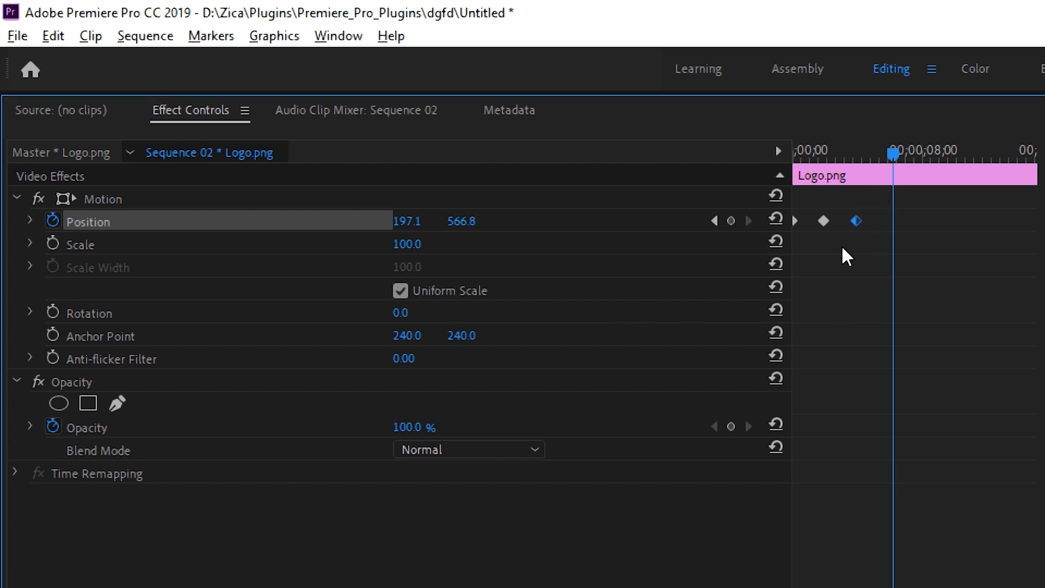
key("Delete")
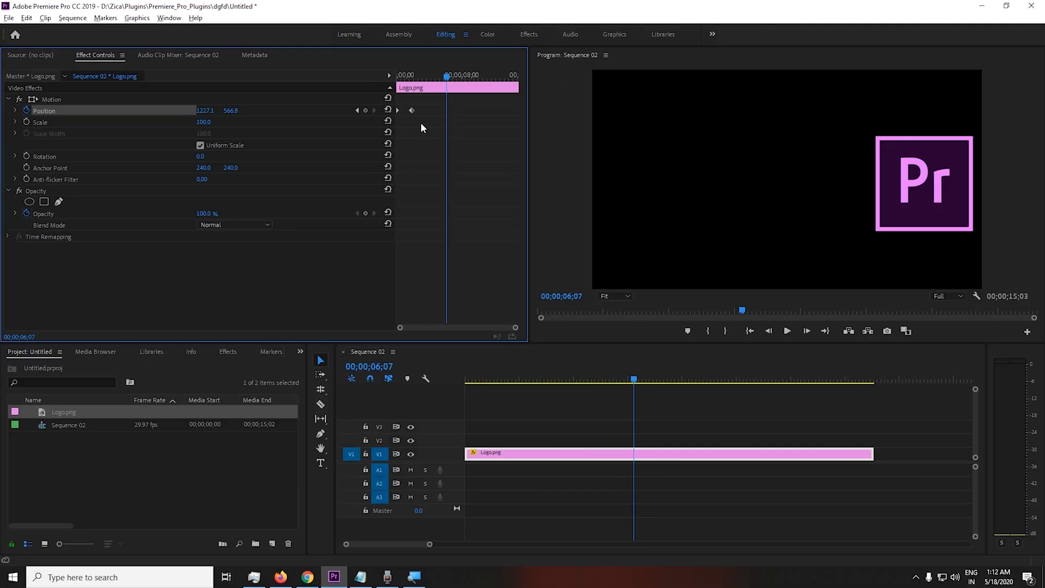
key("Home")
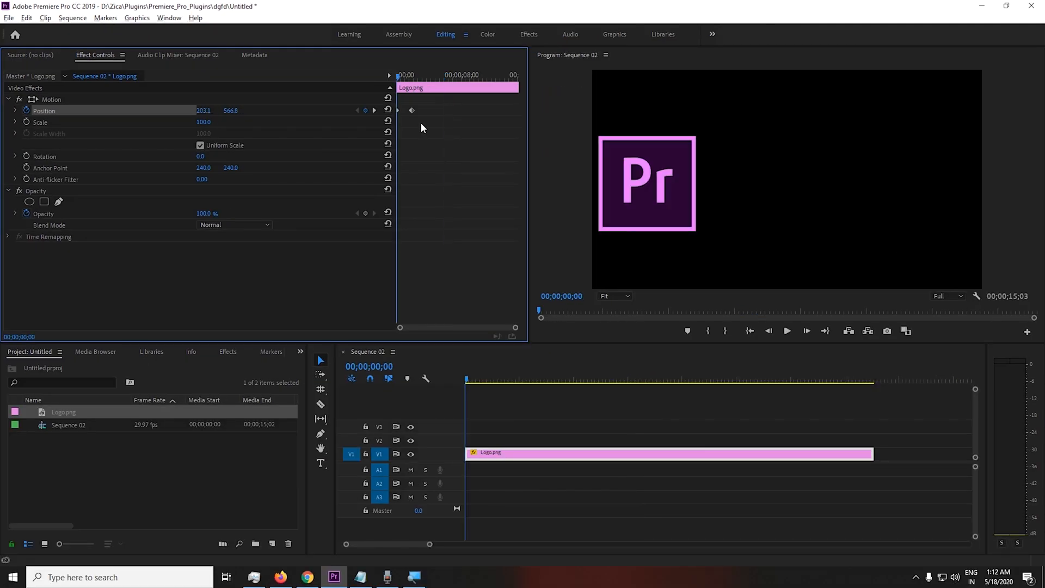
key("space")
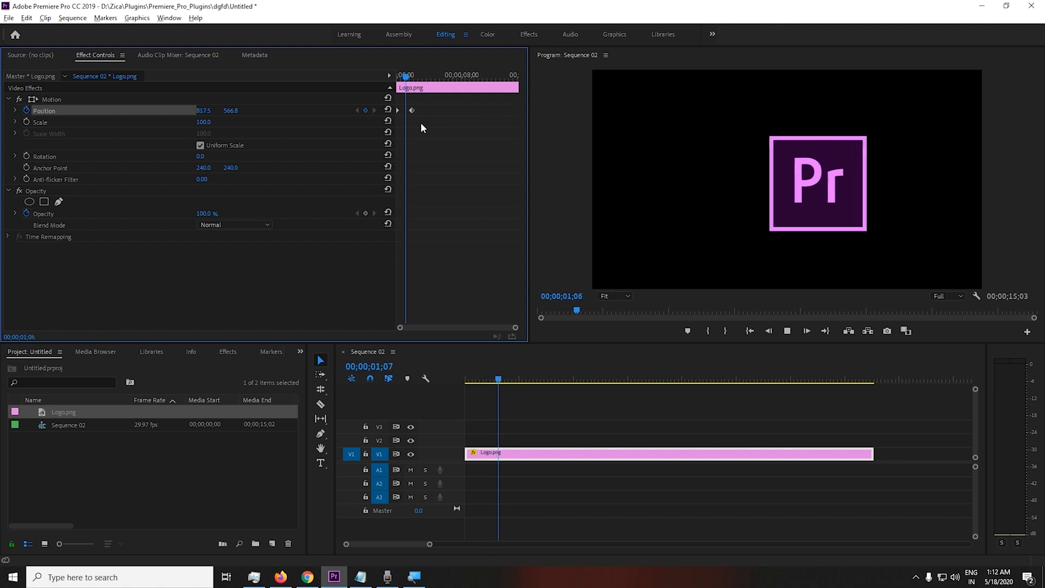
key("space")
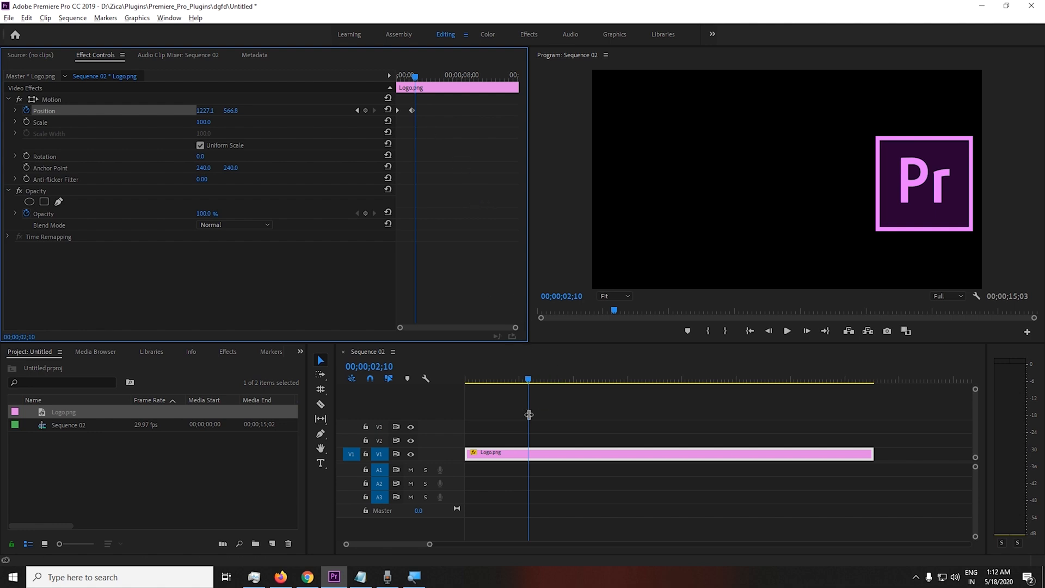
- Turn off Position animation, deleting its keyframes, and move the logo near the centre of the frame at Position about 704, 532
left_click_drag(497, 378, 482, 430)
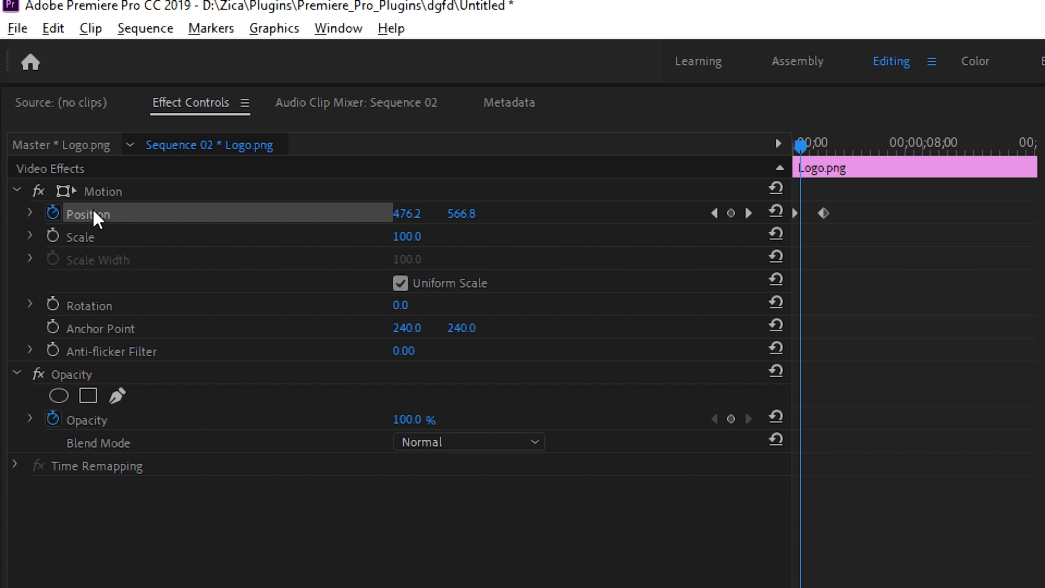
left_click(824, 213)
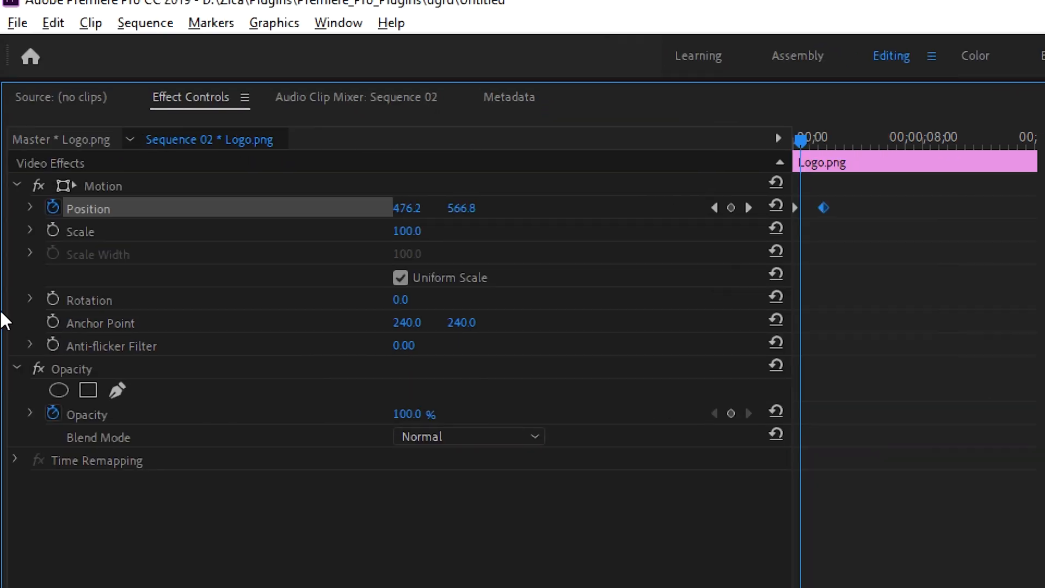
left_click(52, 207)
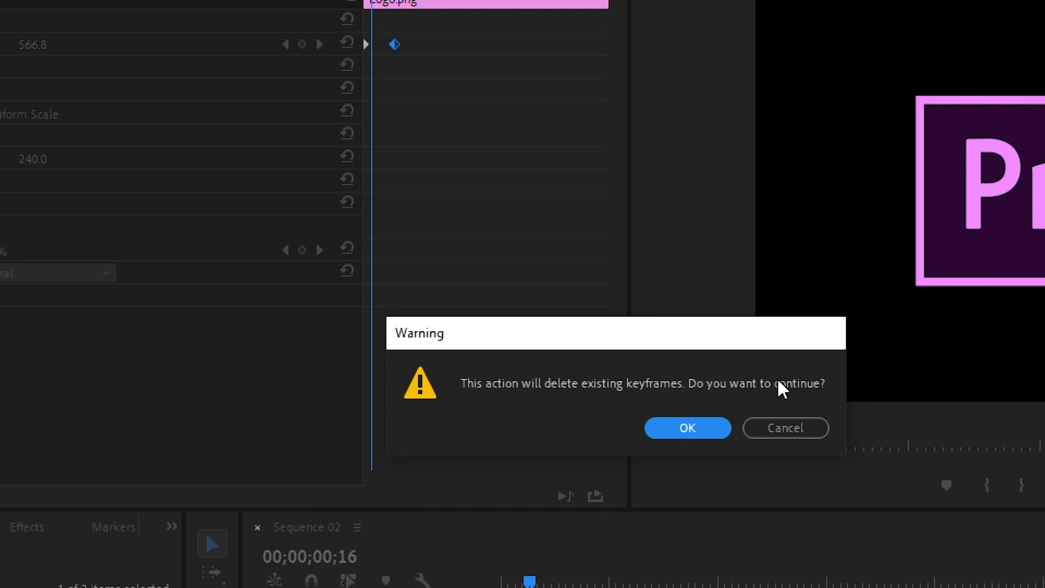
left_click(709, 426)
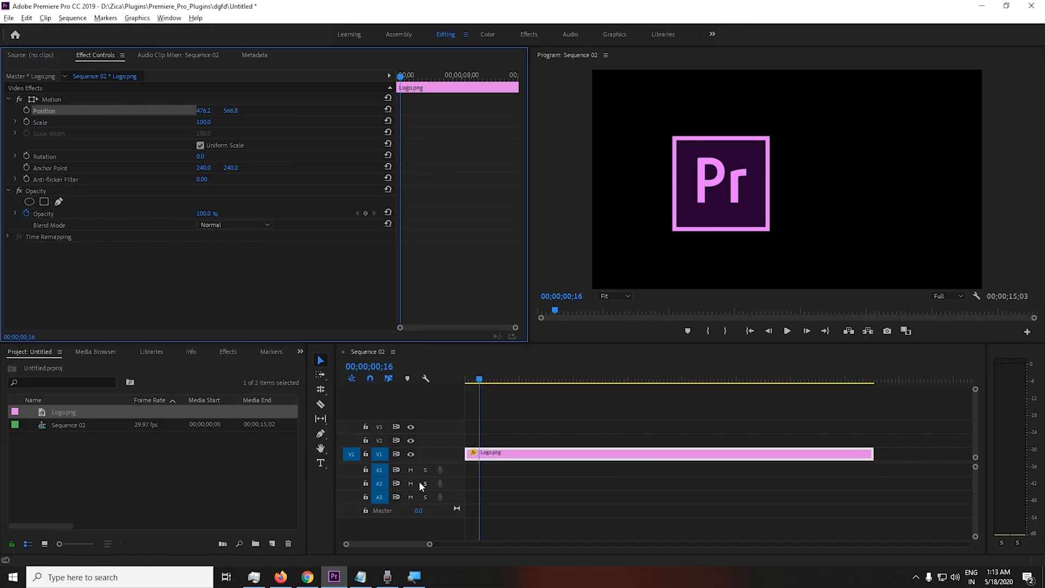
left_click_drag(691, 197, 768, 204)
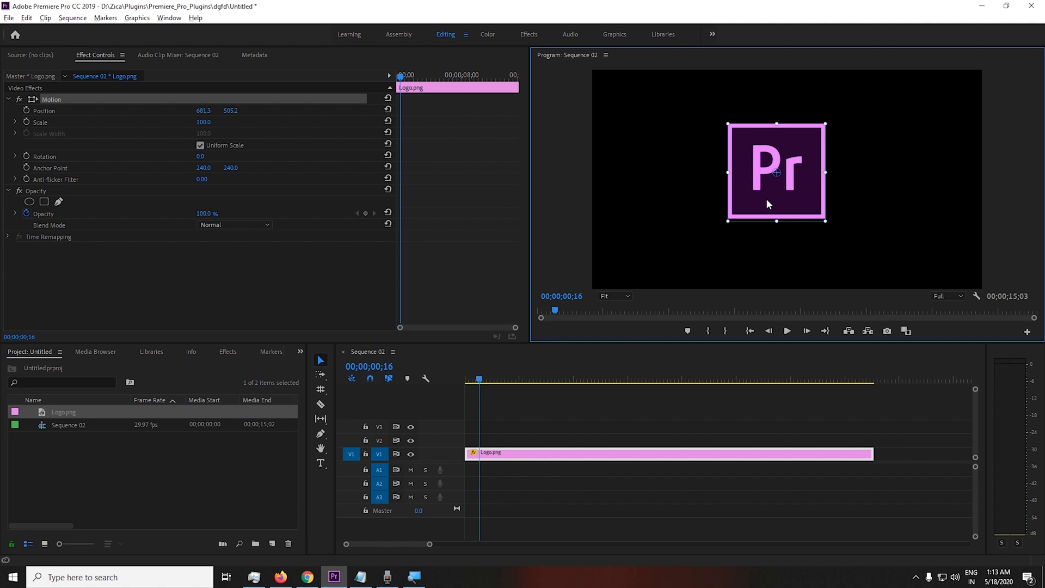
left_click_drag(767, 200, 781, 204)
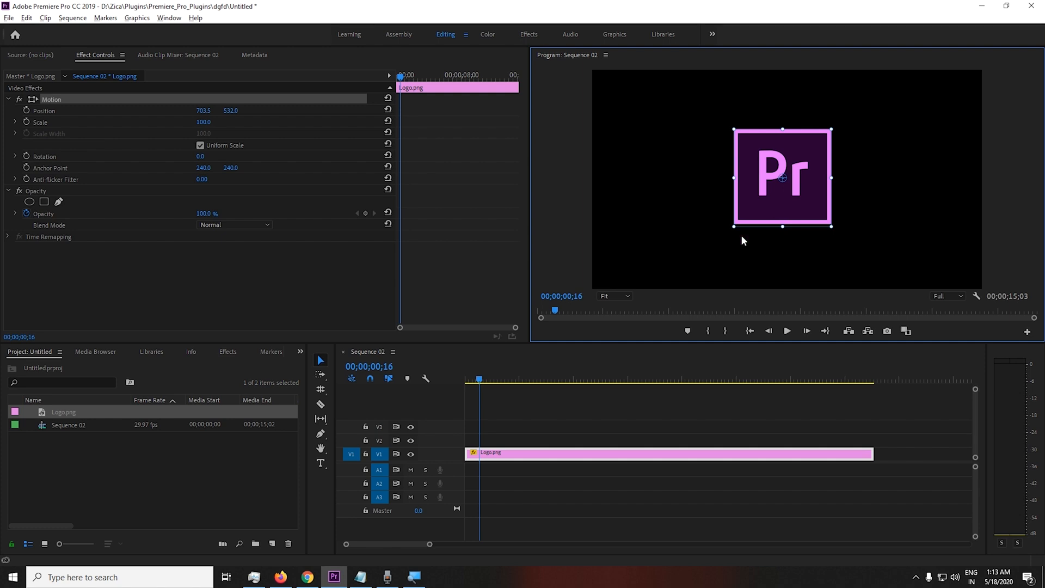
- Start Scale animation at the beginning of the sequence and set the logo's Scale to 198 at 00;00;02;00
key("Home")
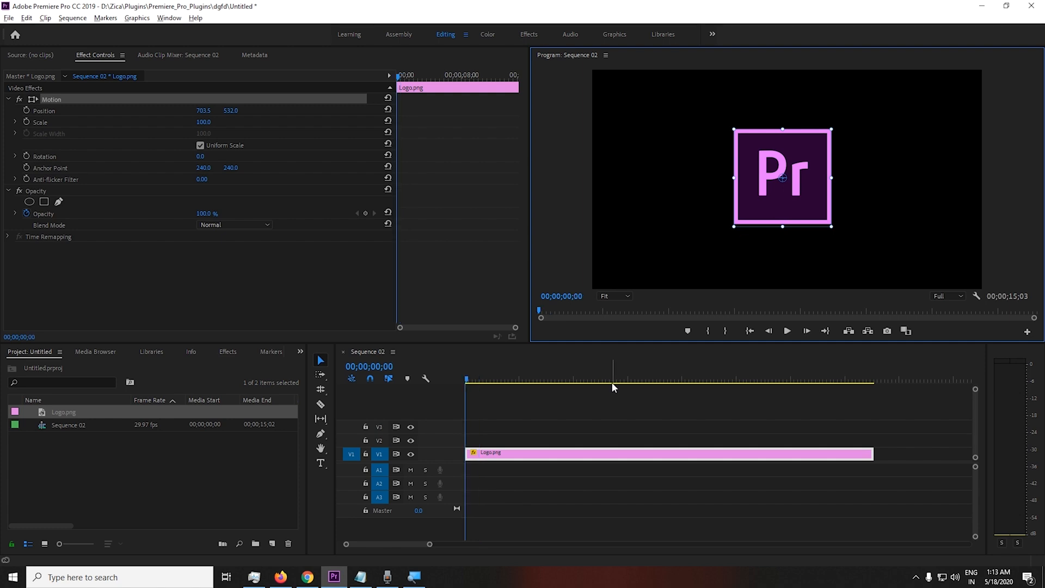
left_click(27, 122)
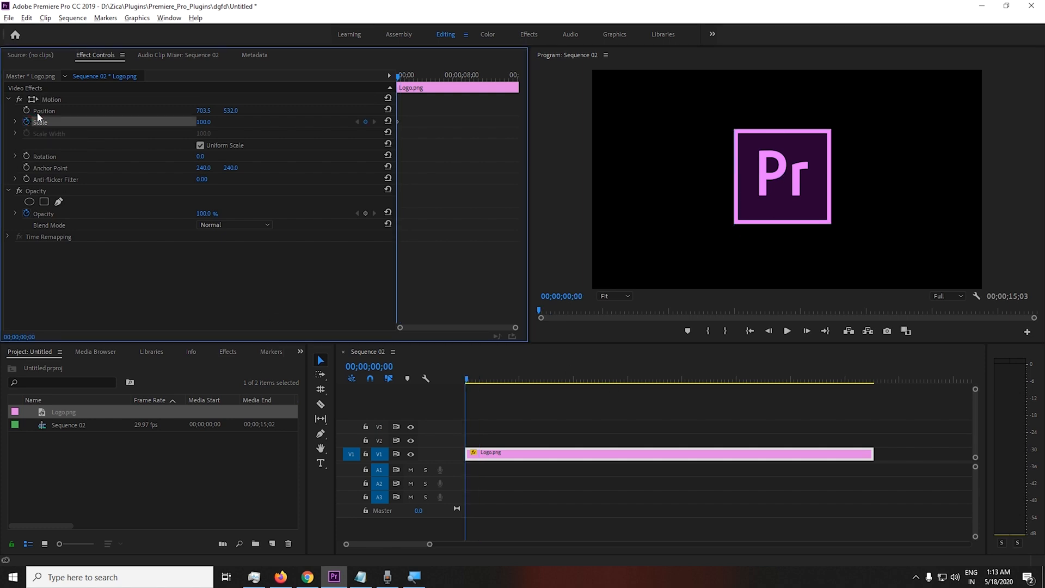
left_click(374, 366)
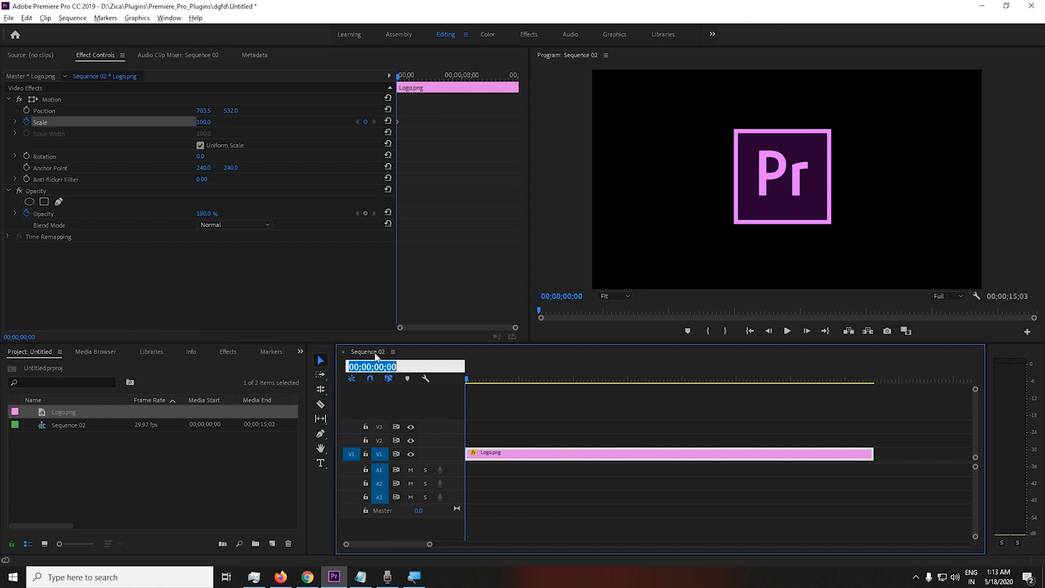
type("200")
key("Return")
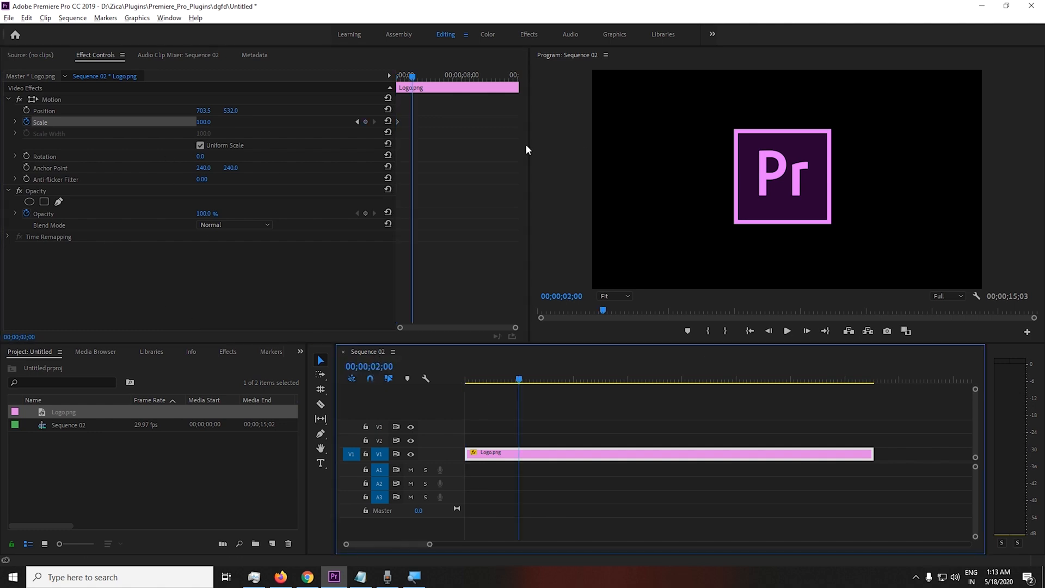
type("198")
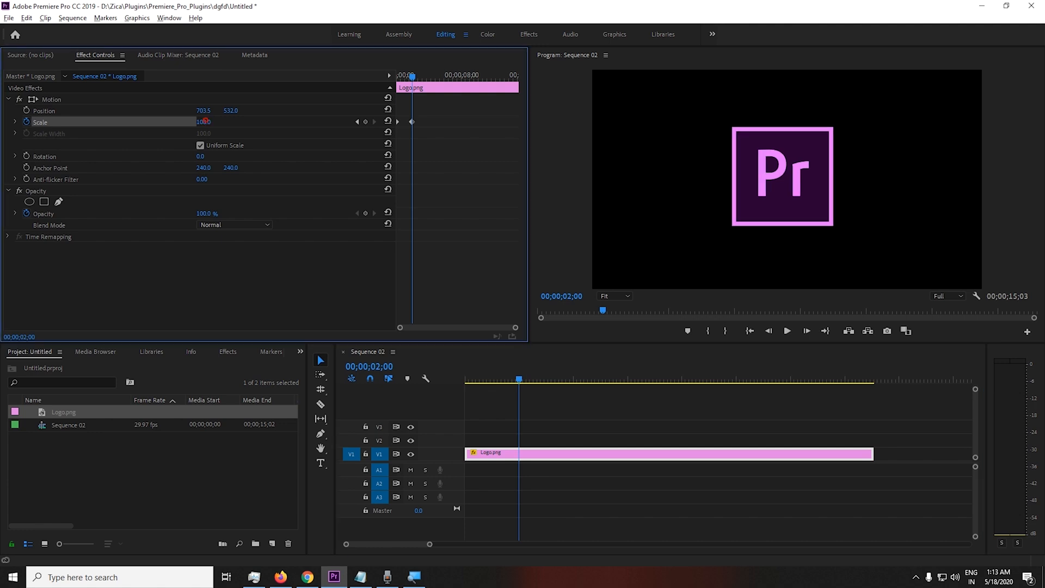
key("Return")
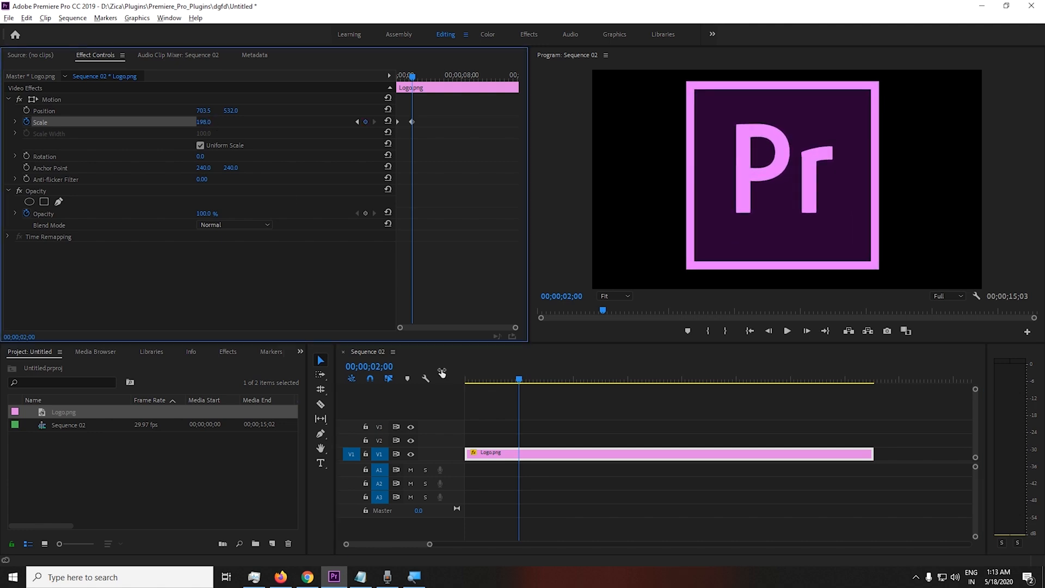
- Play the two-keyframe Scale animation from the start of the sequence
left_click(425, 370)
key("Home")
key("space")
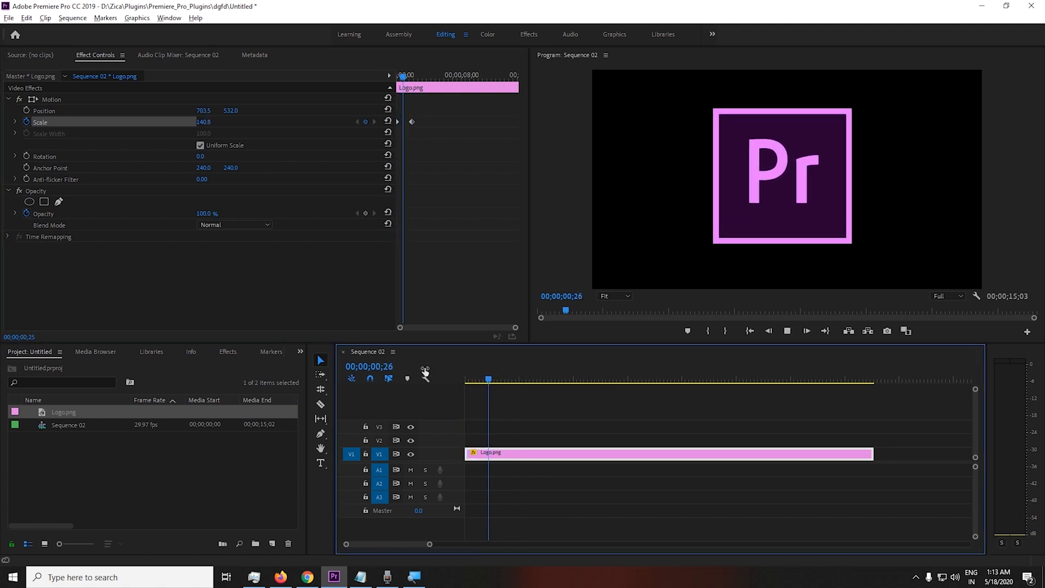
key("space")
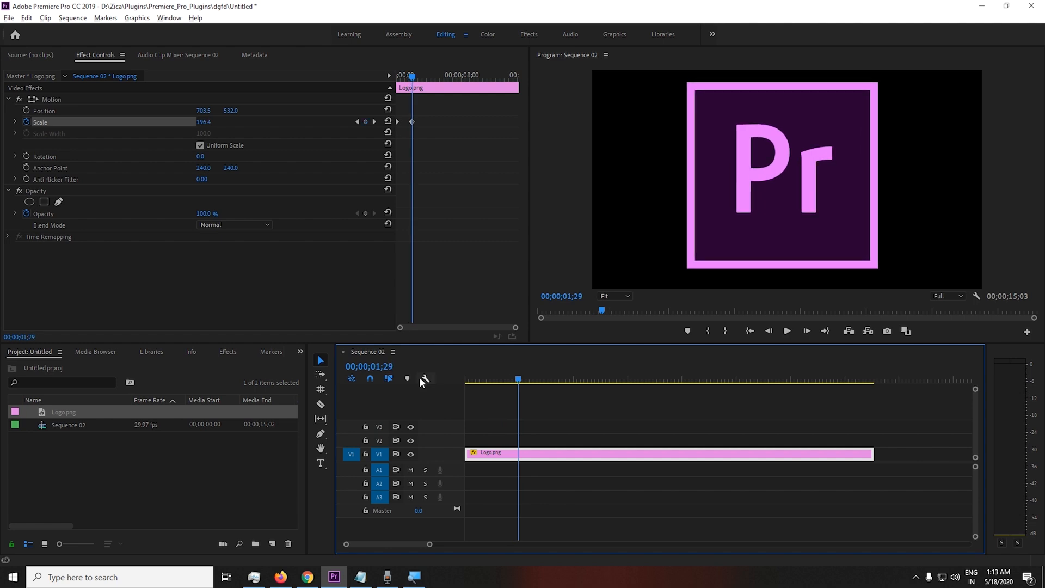
- Add a third Scale keyframe to the logo at 00;00;04;00, trying 0 and settling on 100
left_click(383, 367)
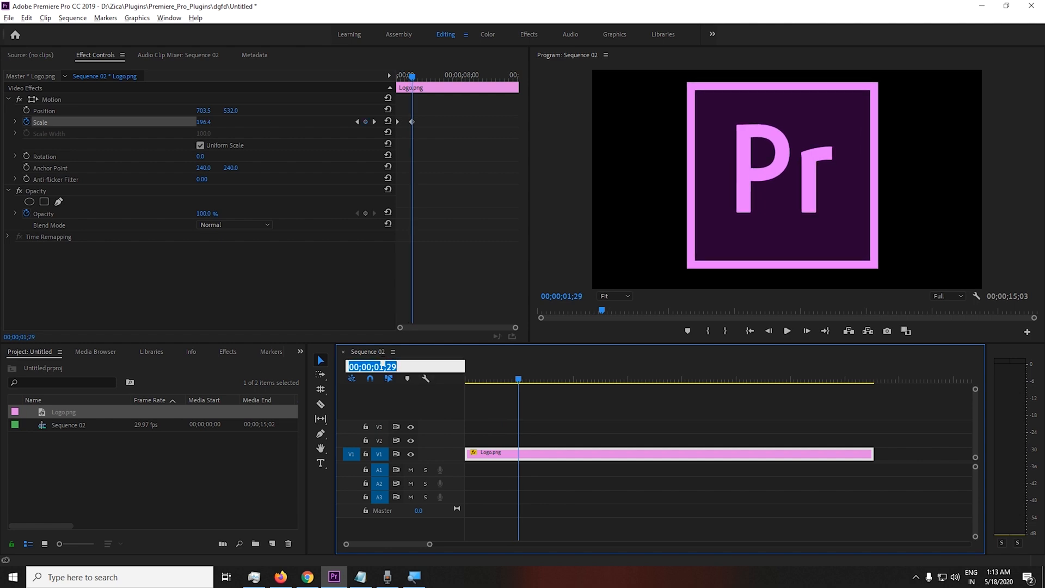
type("400")
key("Return")
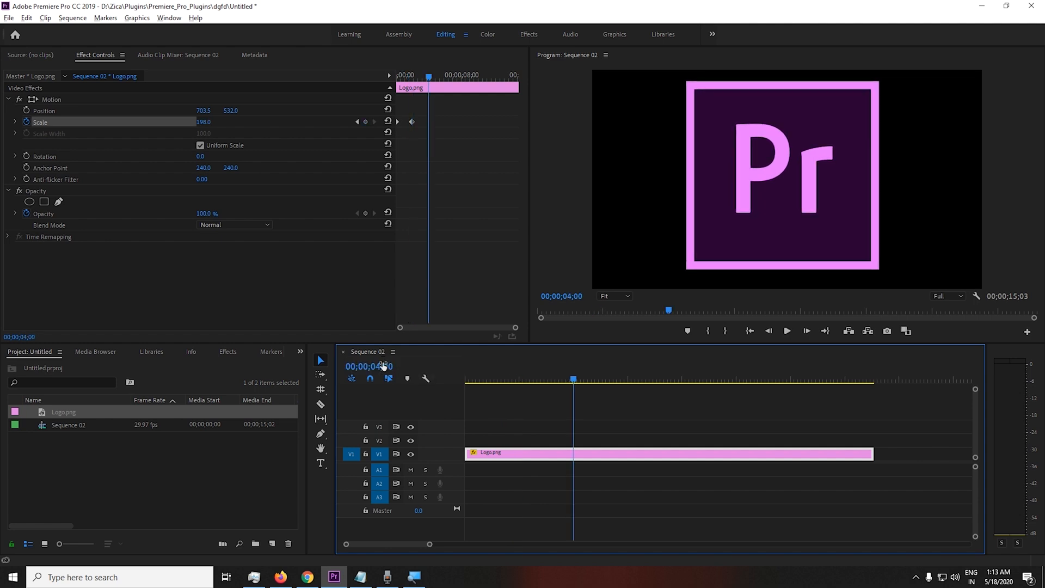
left_click(208, 122)
type("0")
key("Return")
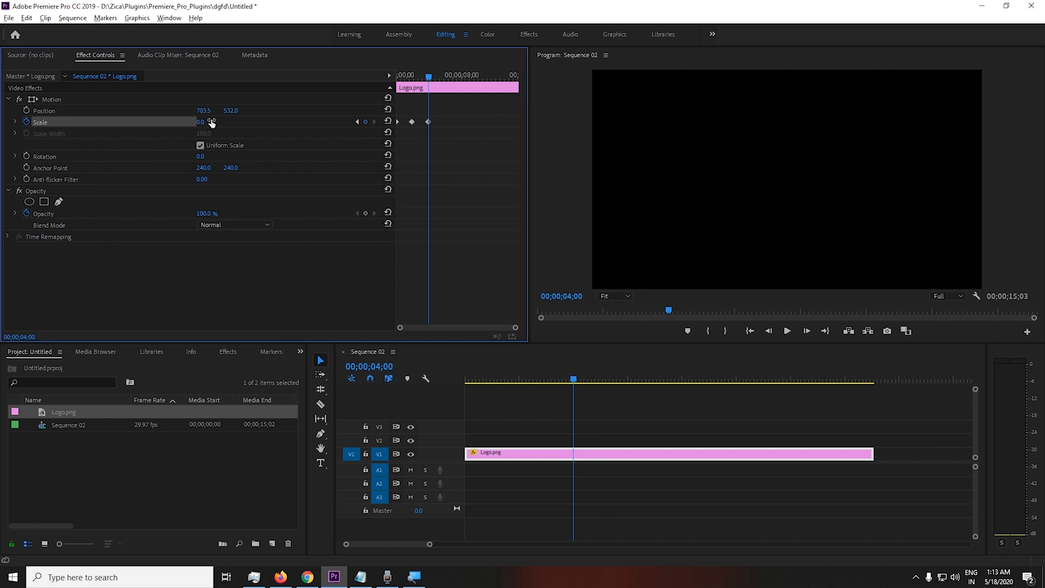
left_click(211, 122)
type("100")
key("Return")
- Play the three-keyframe Scale animation from the start of the sequence
left_click(501, 378)
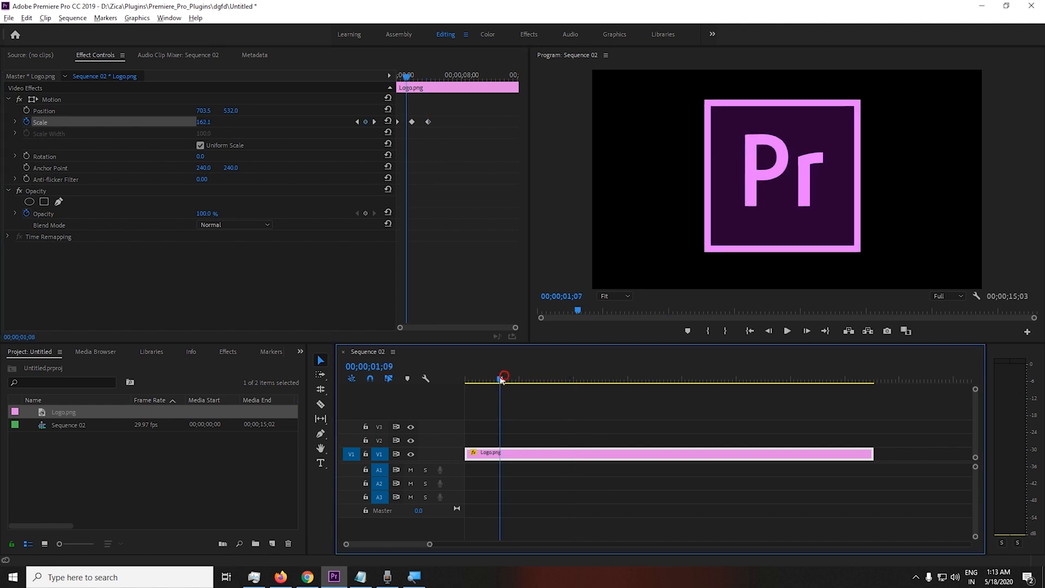
key("Home")
key("space")
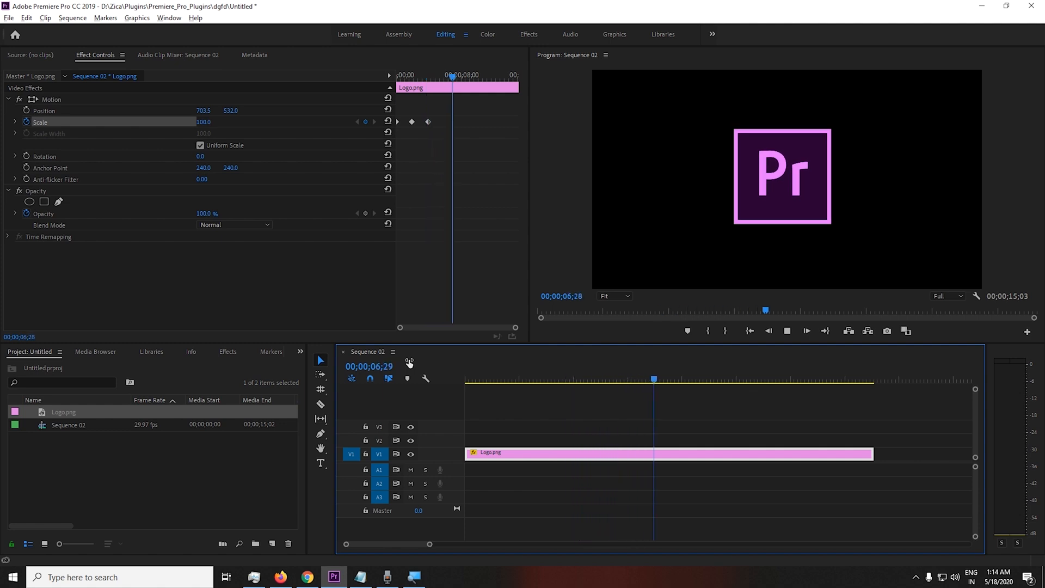
key("space")
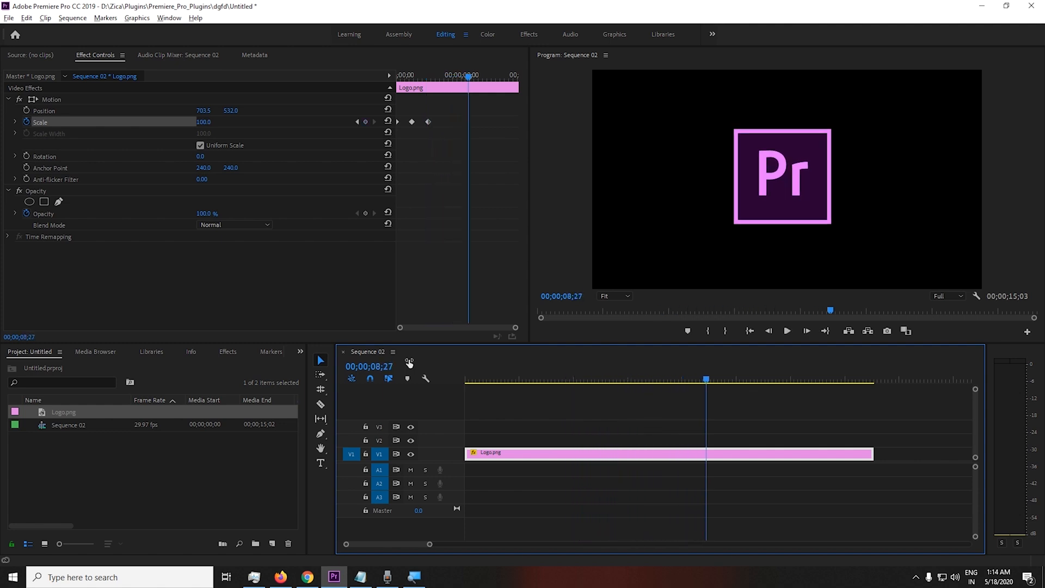
- Return the logo's Scale to 0 and turn off Scale animation, deleting its keyframes
type("0")
key("Return")
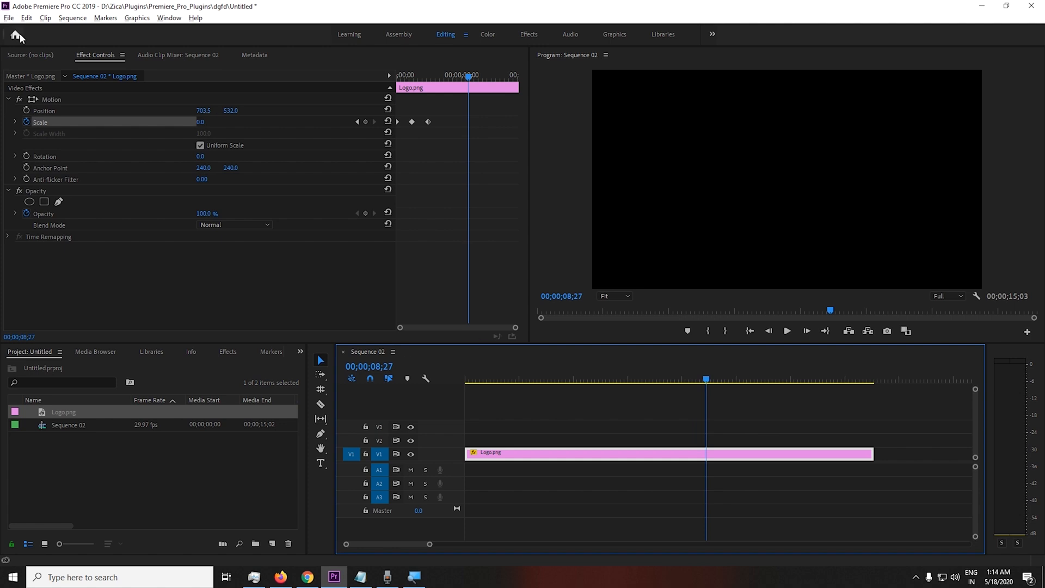
left_click(25, 120)
key("Return")
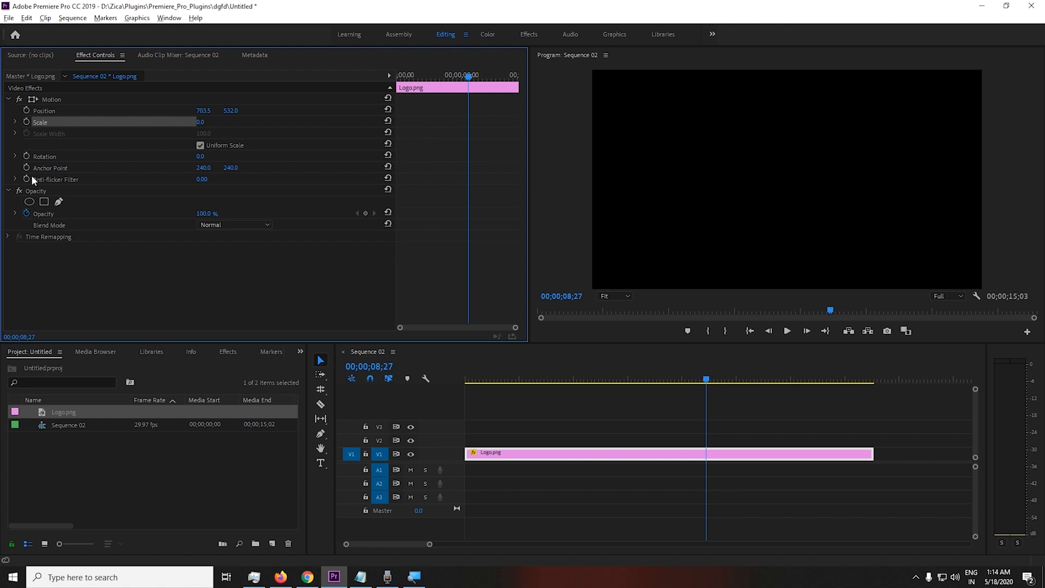
left_click(26, 156)
key("ctrl+z")
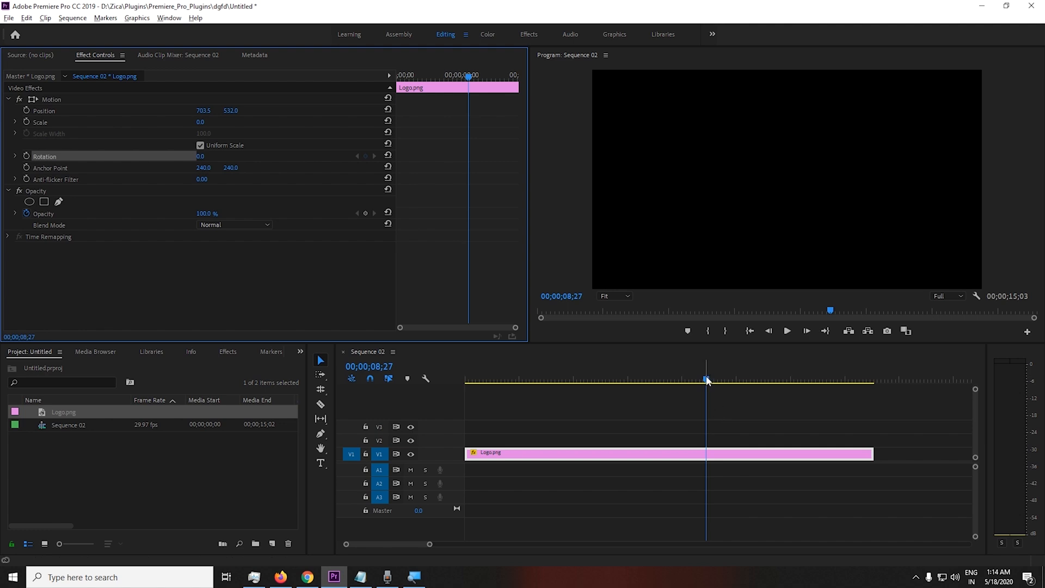
left_click_drag(707, 378, 657, 368)
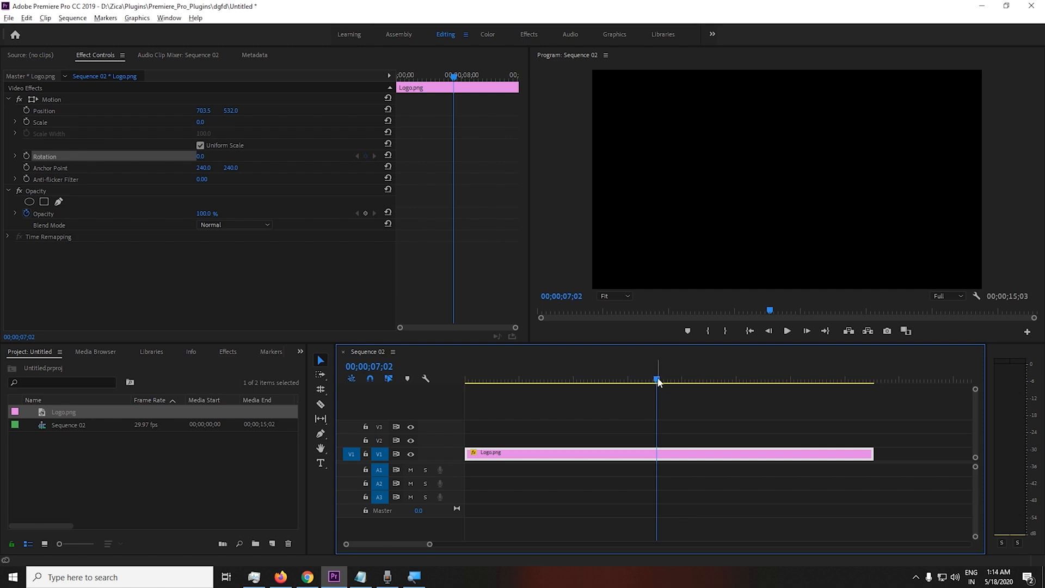
left_click(660, 380)
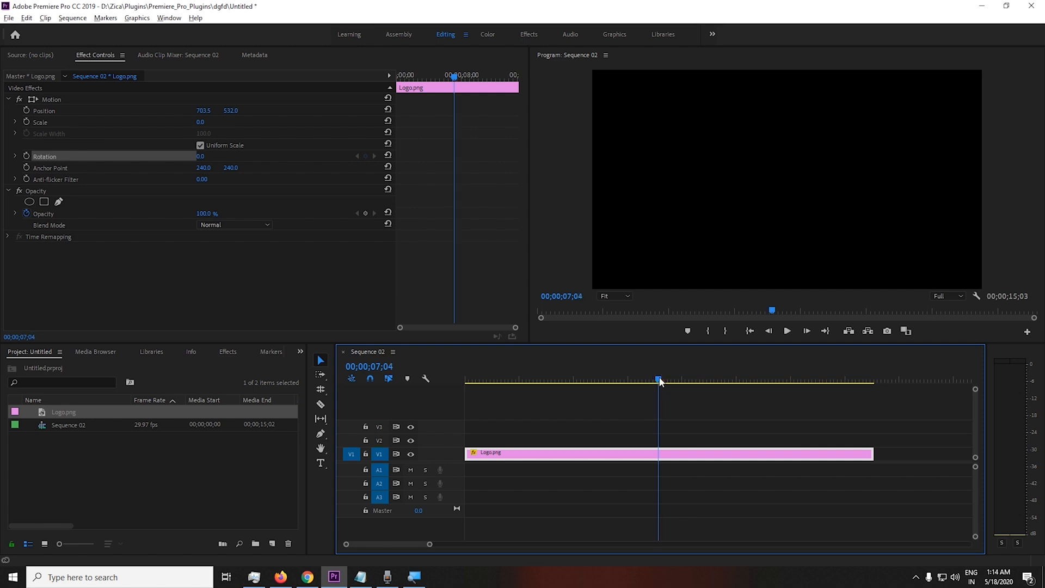
left_click(28, 156)
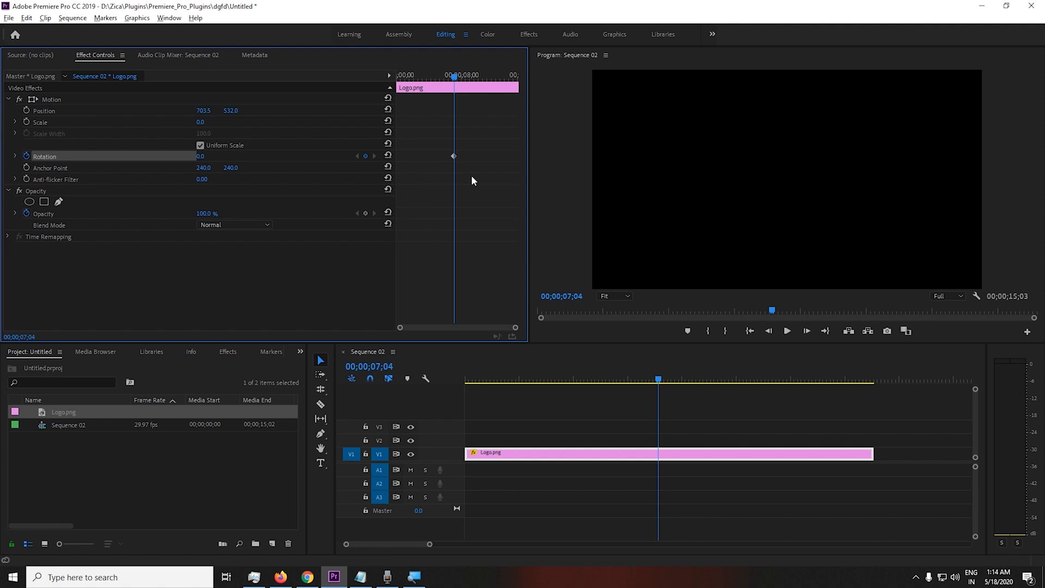
key("ctrl+z")
- Start Rotation animation for the logo with a keyframe at the beginning of the sequence
key("Home")
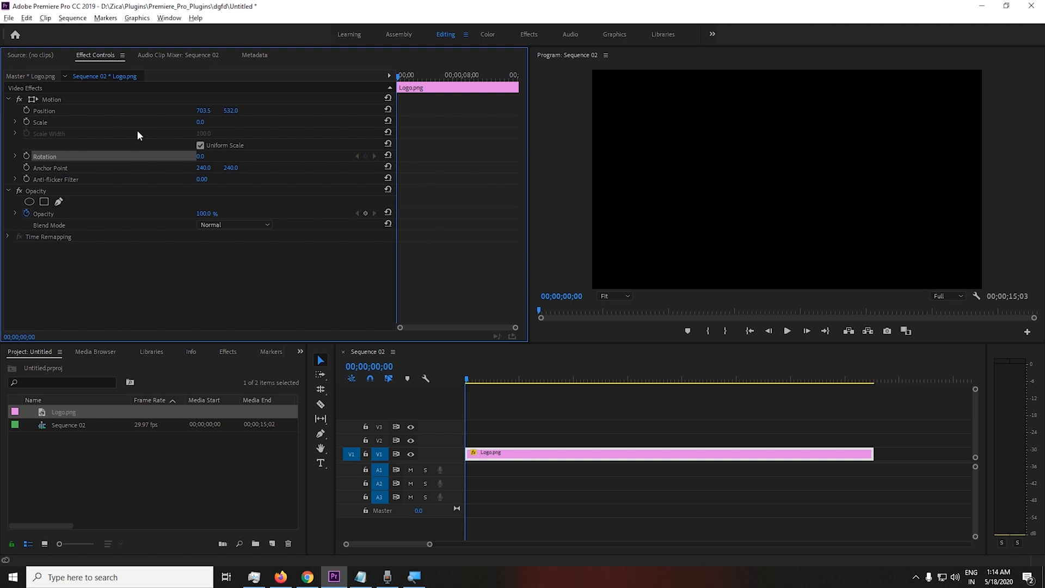
left_click(28, 157)
left_click_drag(501, 383, 399, 379)
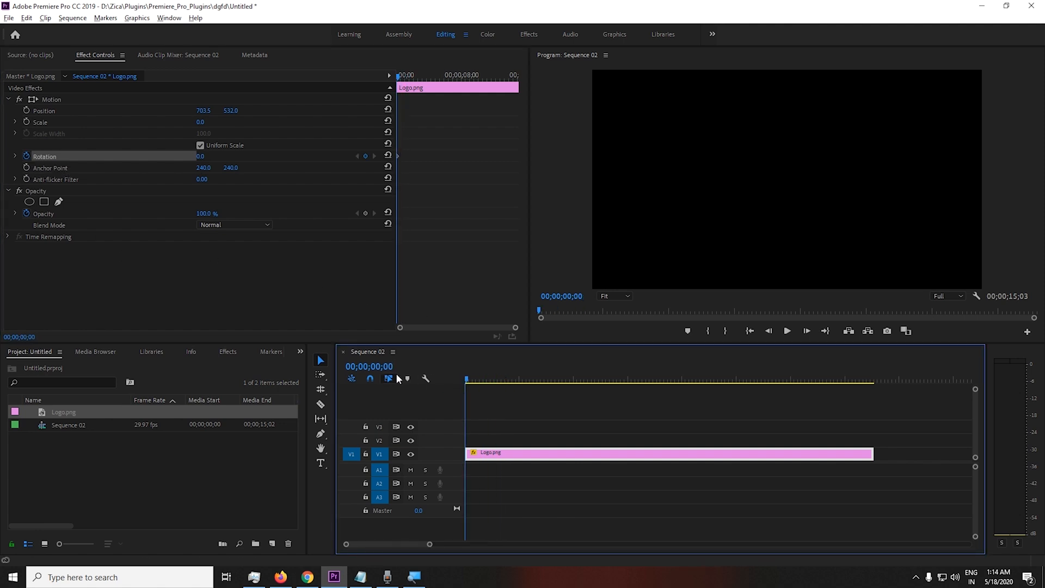
- Set the logo's Scale to 100 without animating it
left_click(201, 122)
type("1")
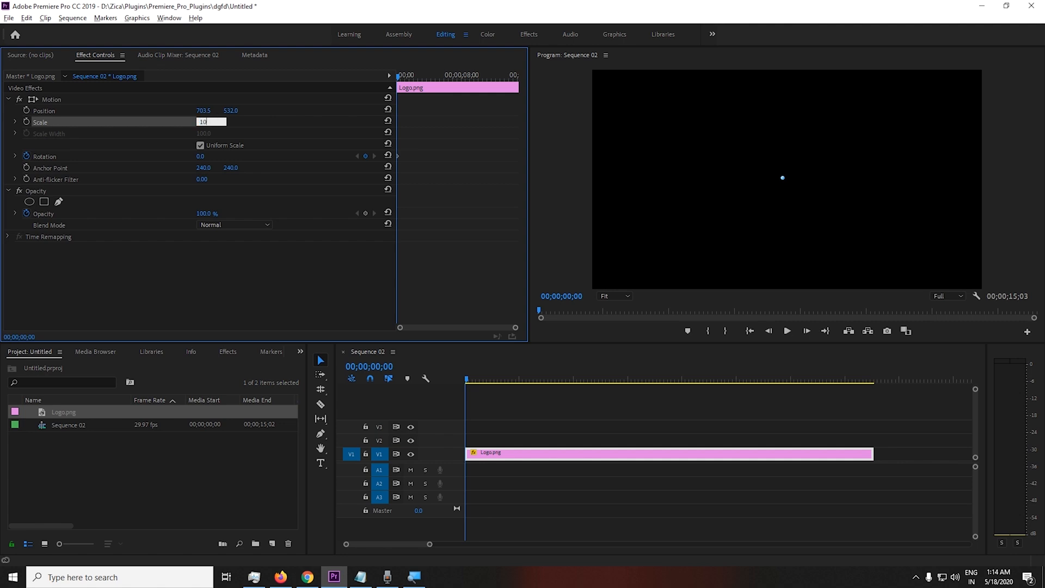
key("Return")
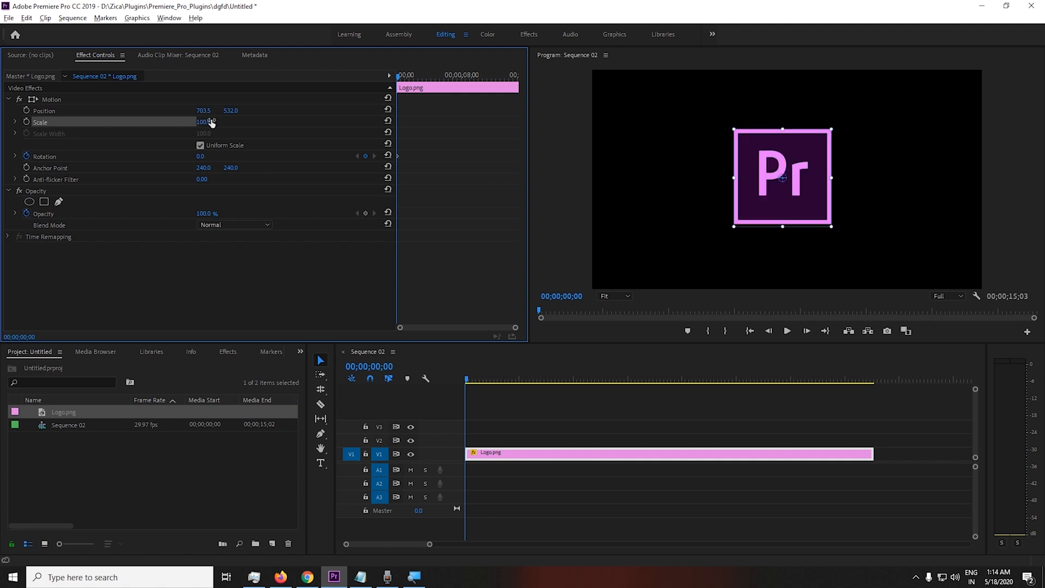
left_click(280, 307)
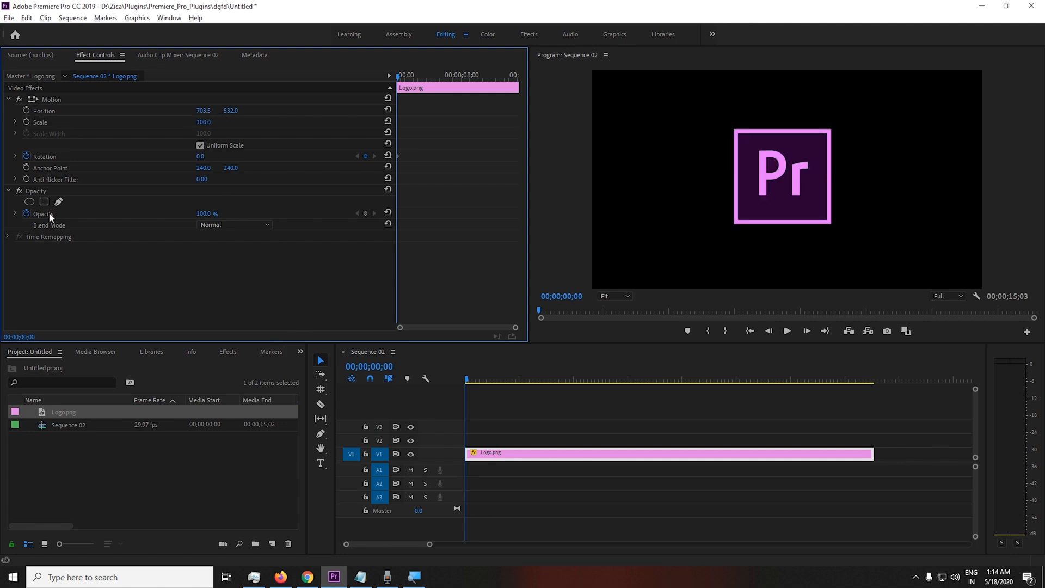
- Rotate the logo to about 289° at 00;00;03;00, adding a second Rotation keyframe
left_click(57, 155)
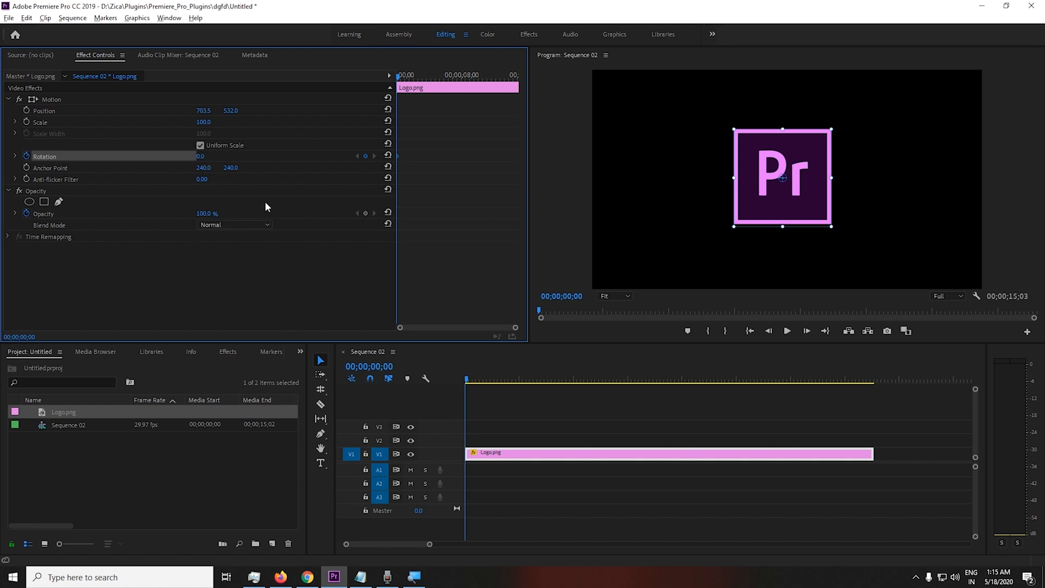
left_click(378, 367)
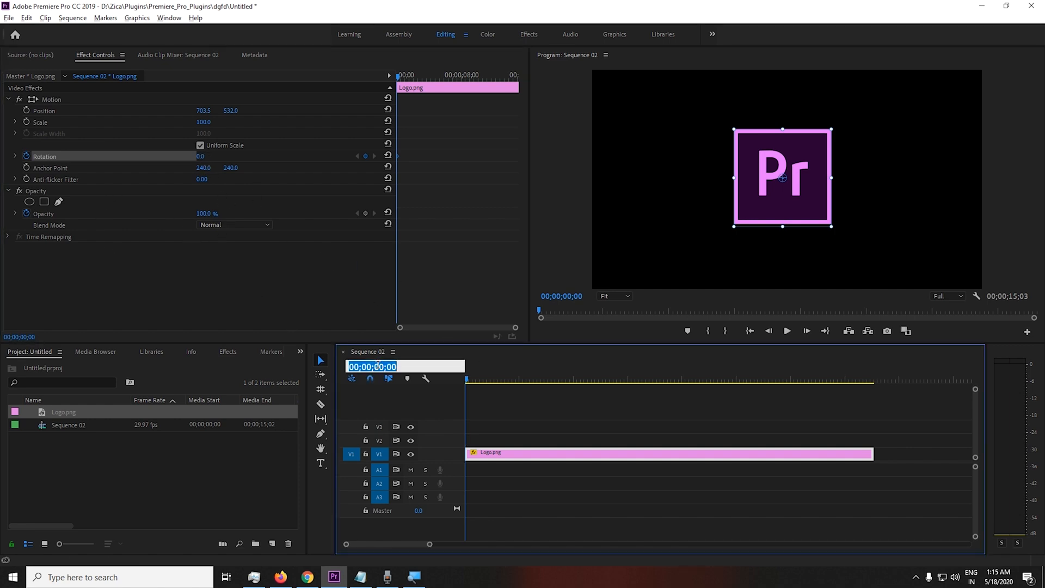
type("300")
key("Return")
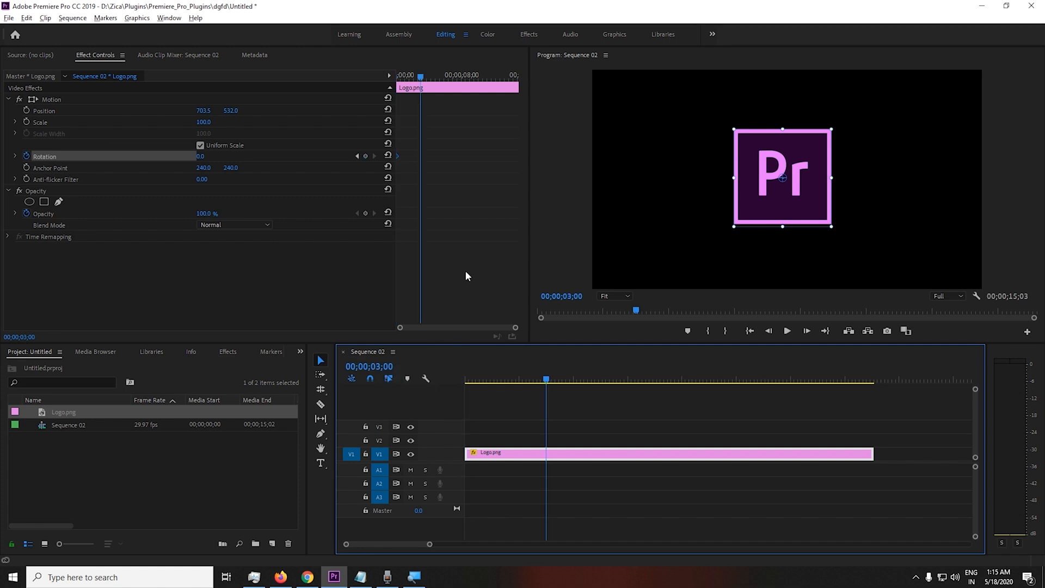
left_click_drag(197, 155, 354, 155)
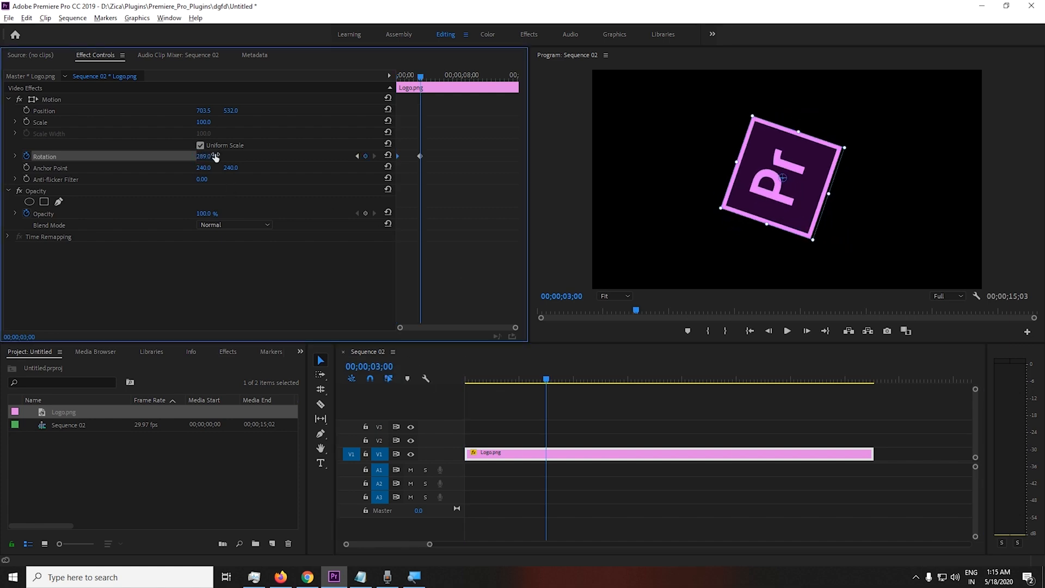
- Rotate the logo to about -292° at 00;00;05;00, adding a third Rotation keyframe
left_click(365, 366)
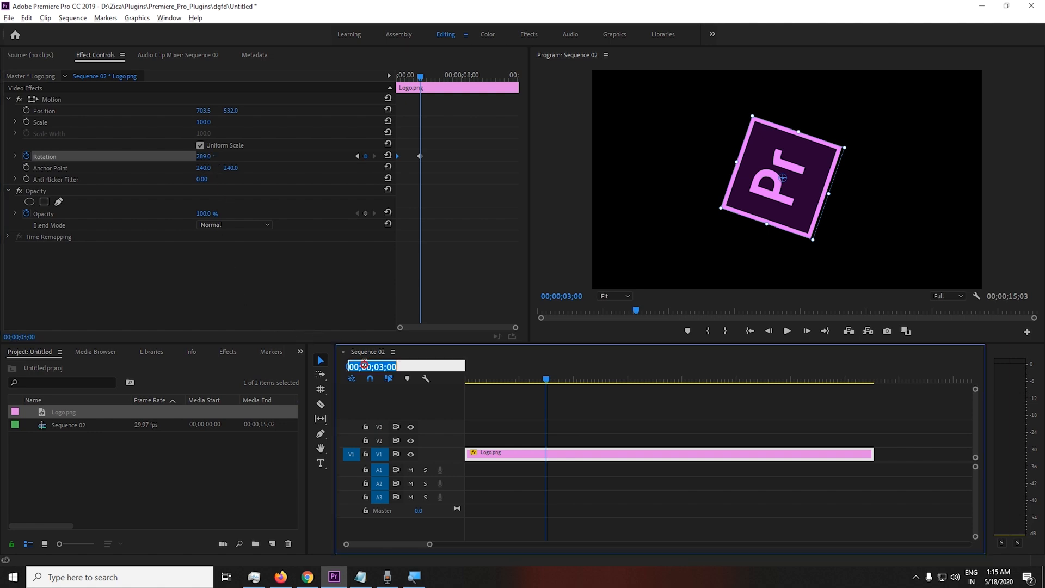
type("500")
key("Return")
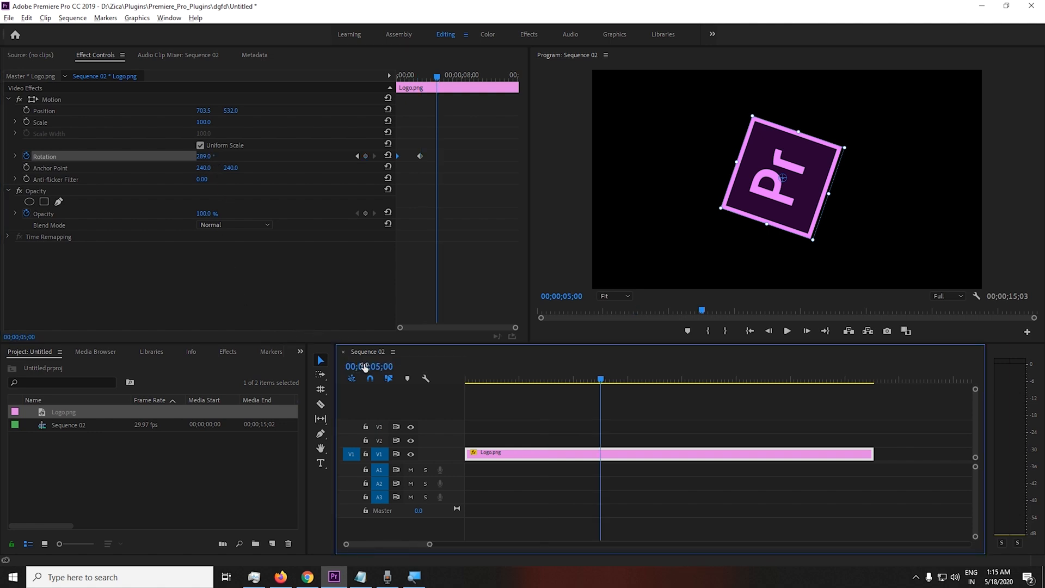
left_click_drag(215, 161, 106, 160)
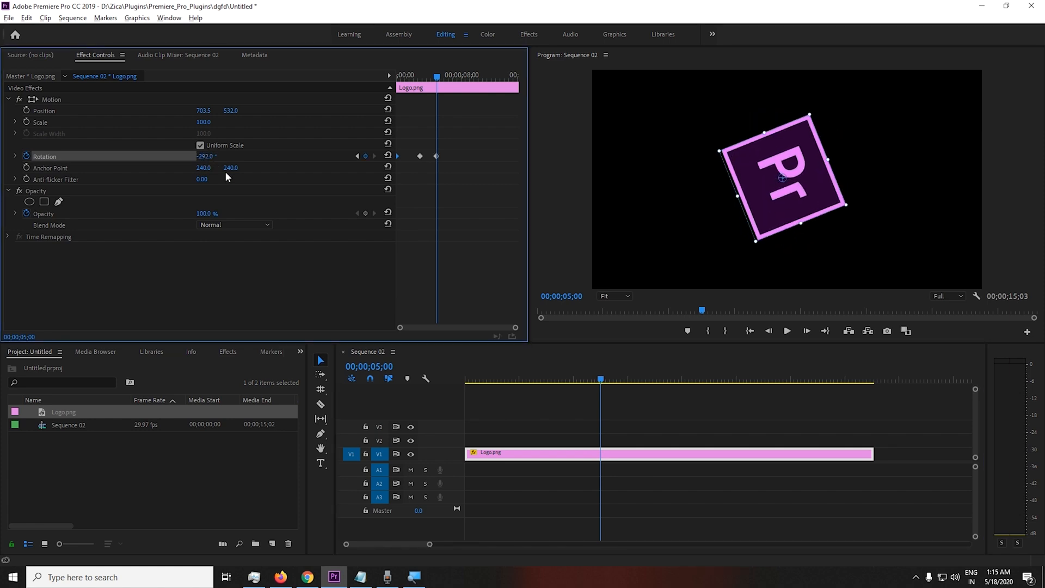
- Play the Rotation animation twice from the start of the sequence, then return the playhead to the beginning
left_click(467, 380)
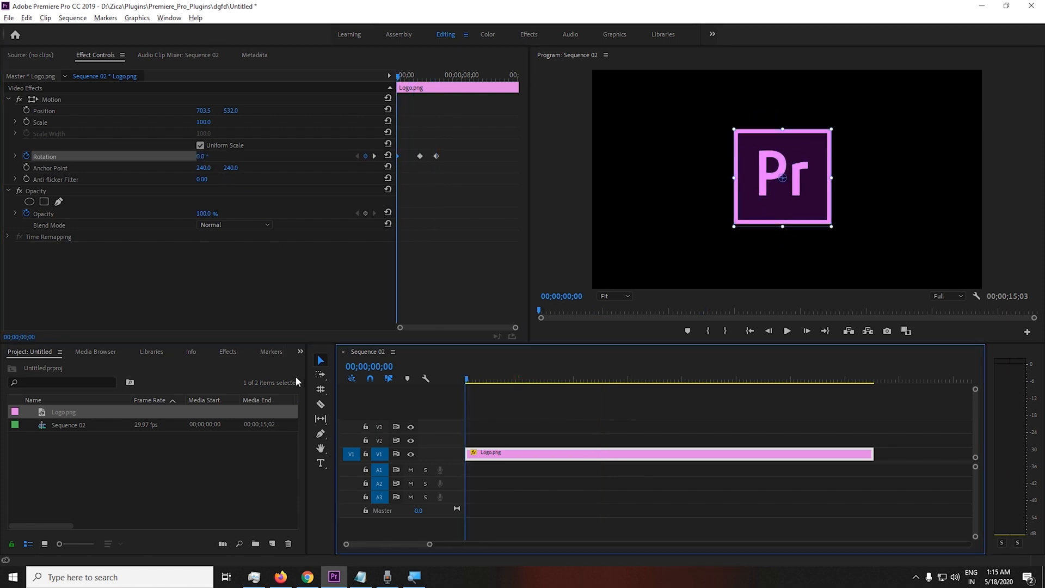
key("space")
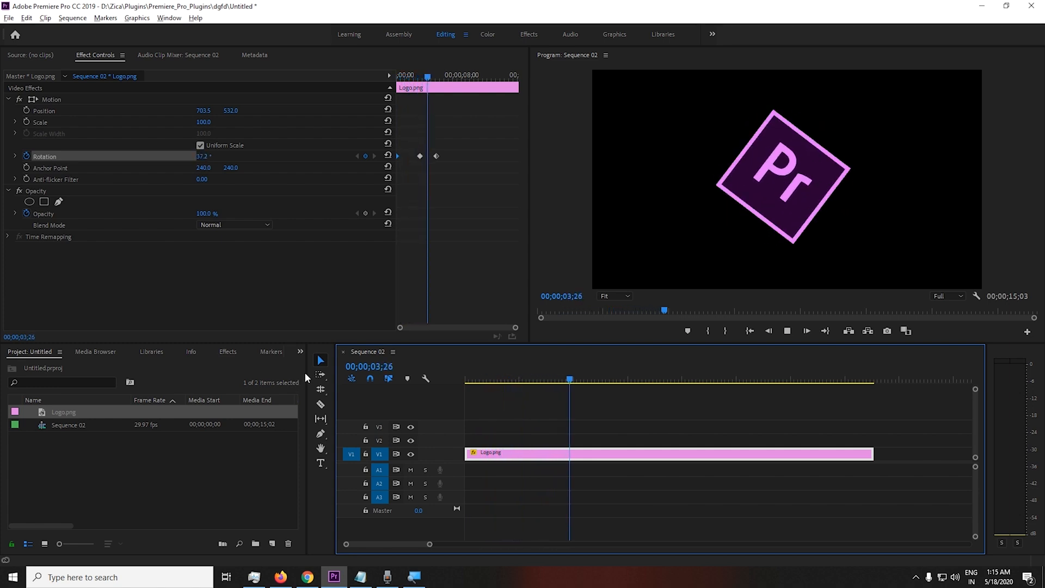
key("space")
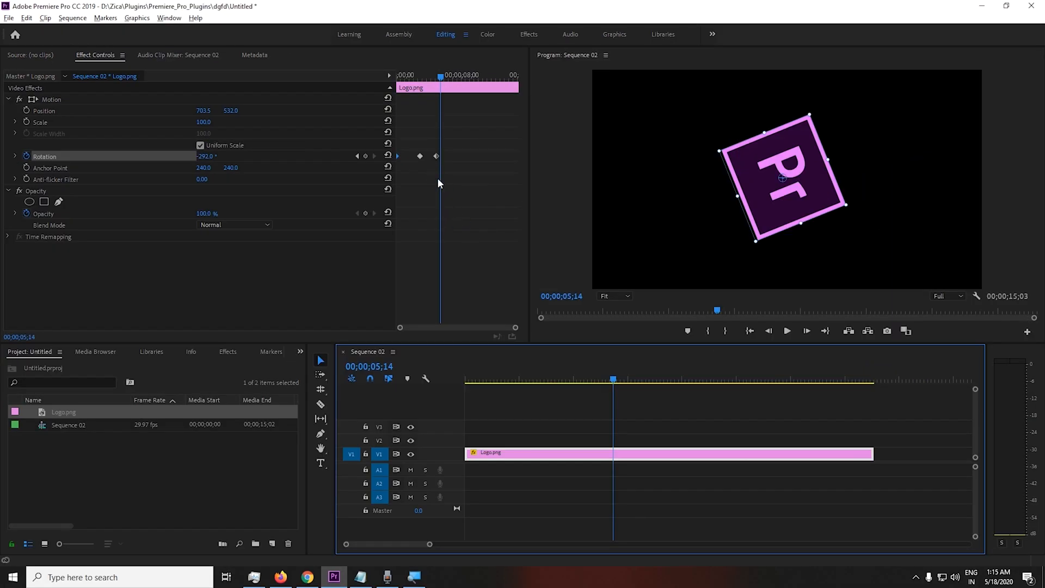
key("Home")
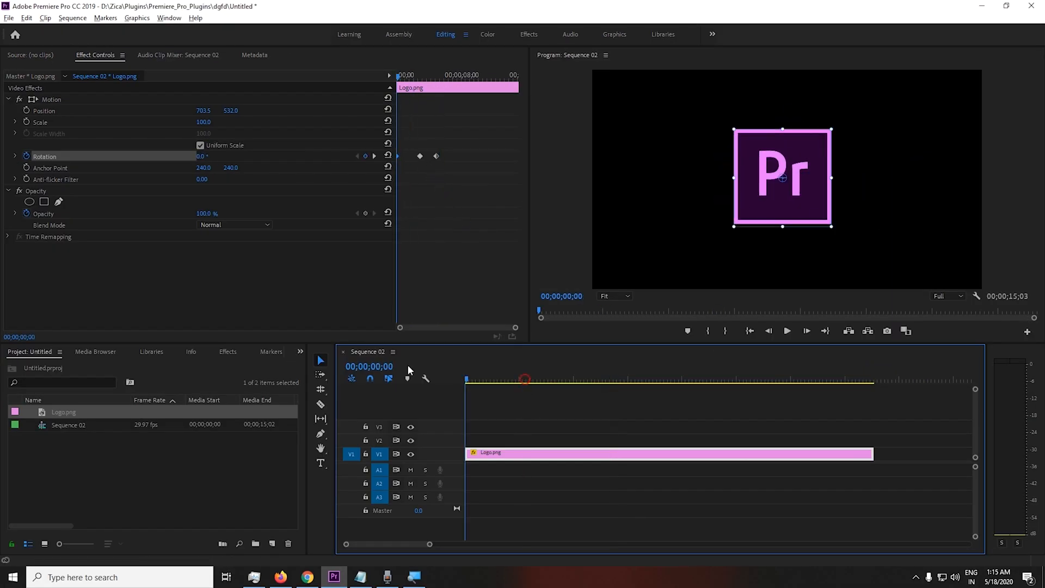
key("space")
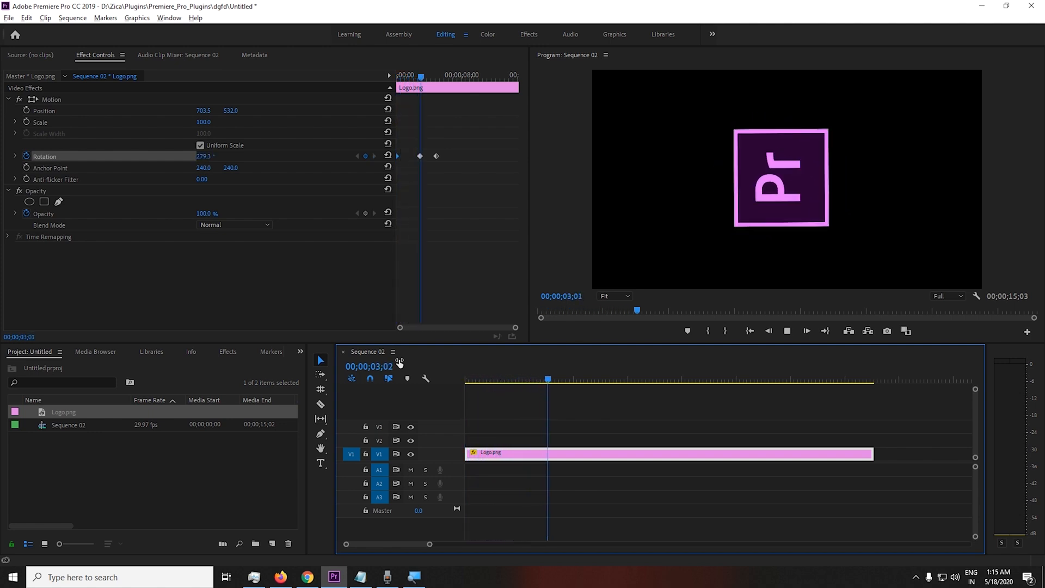
key("space")
left_click_drag(501, 380, 318, 355)
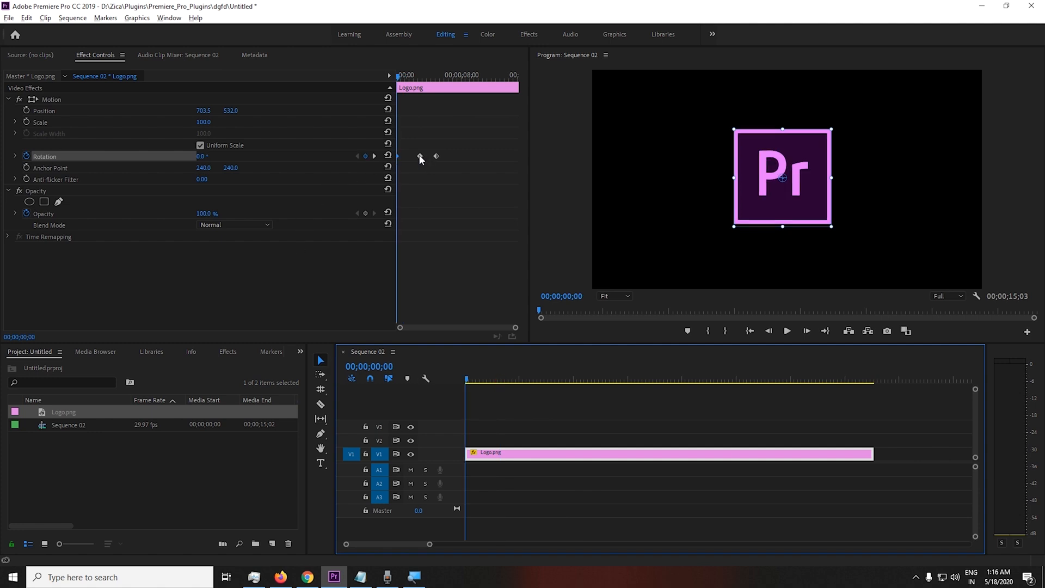
- Move the middle Rotation keyframe closer to the first one and play the animation from the sequence start
left_click_drag(420, 156, 405, 156)
left_click_drag(488, 380, 427, 373)
key("space")
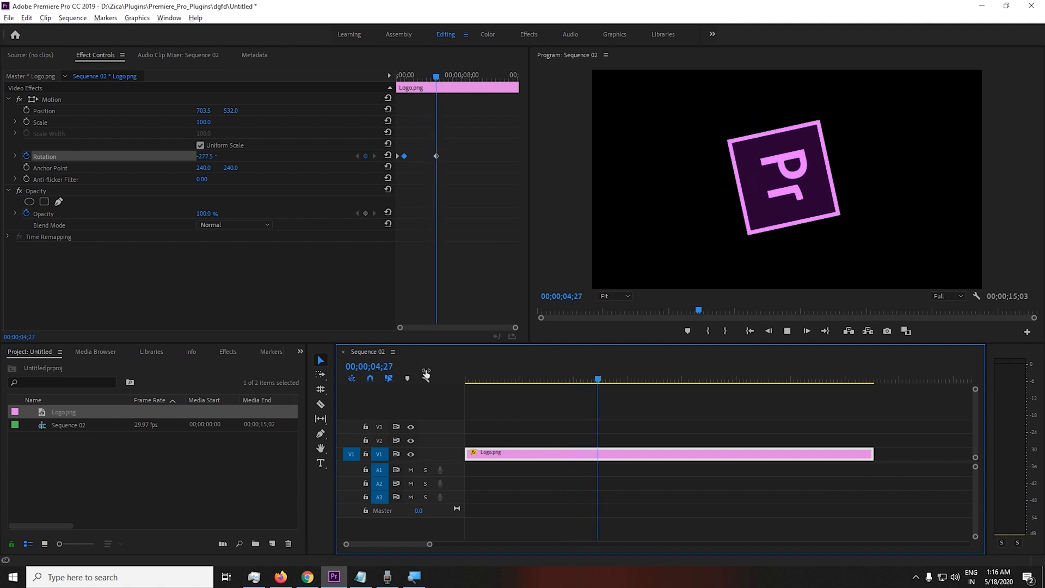
key("space")
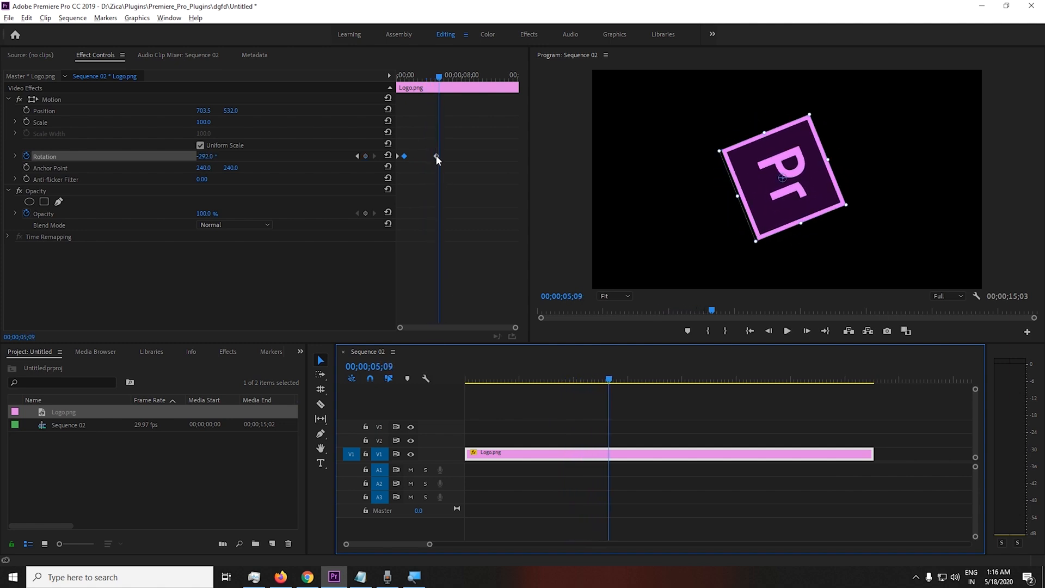
- Move the last Rotation keyframe earlier, to about 00;00;02;16
left_click_drag(437, 157, 418, 155)
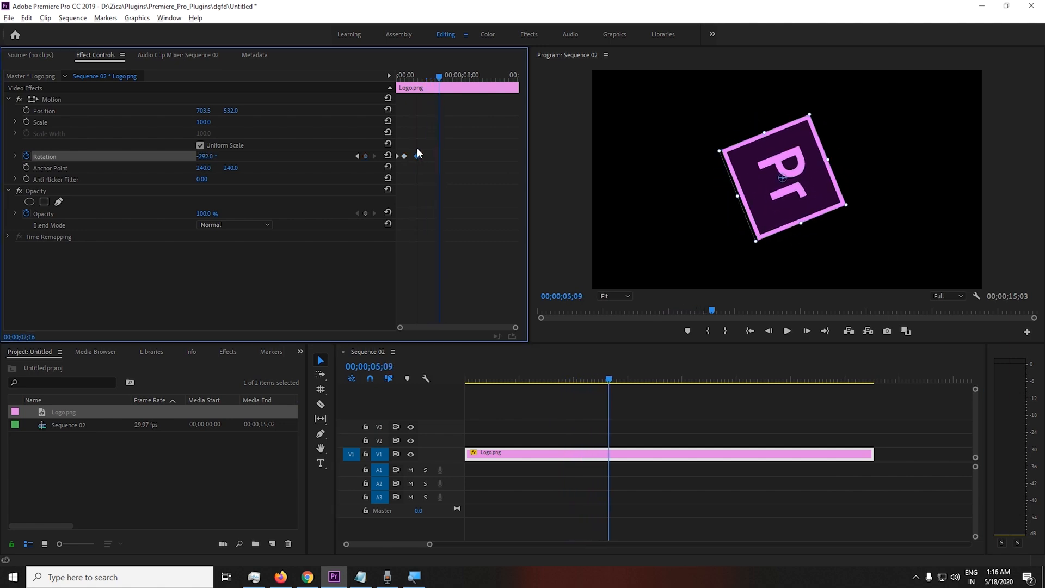
- Play the Rotation animation from the sequence start to check the tighter keyframe spacing
left_click(529, 388)
key("Home")
key("space")
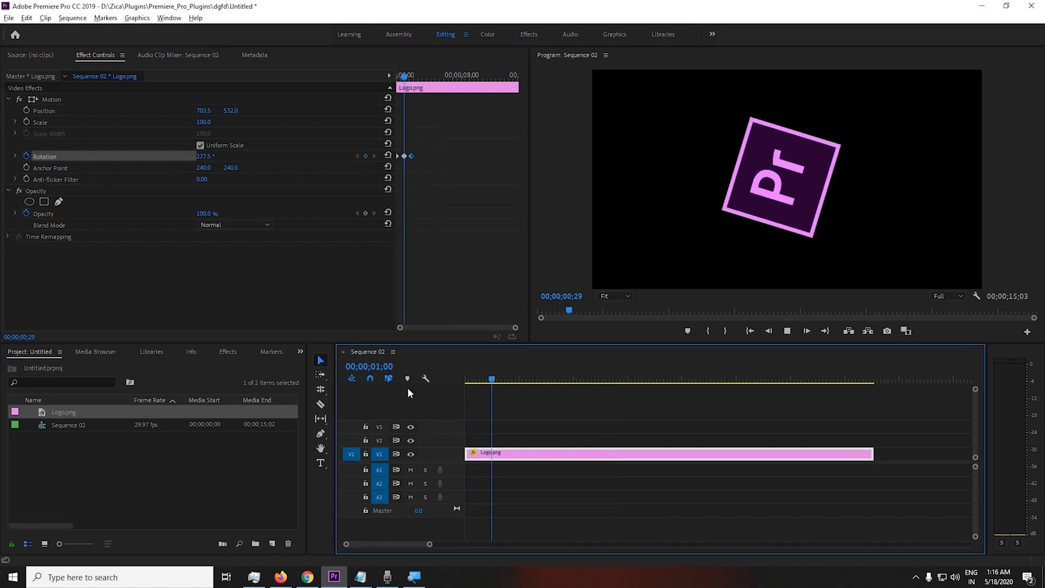
key("space")
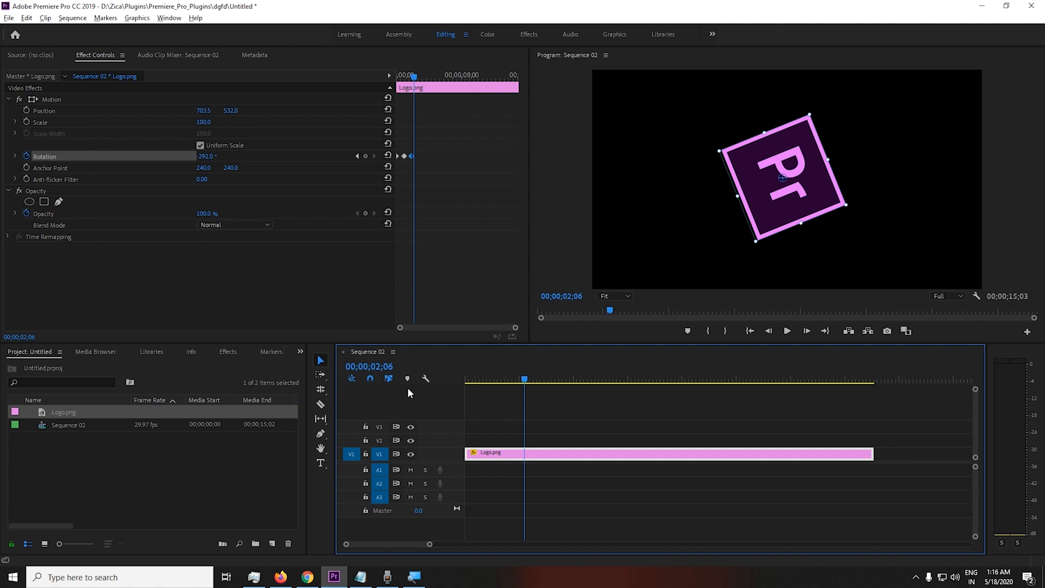
- Undo the last two Rotation keyframe moves, then turn off Rotation keyframing and confirm deleting its keyframes
key("ctrl+z")
key("ctrl+z")
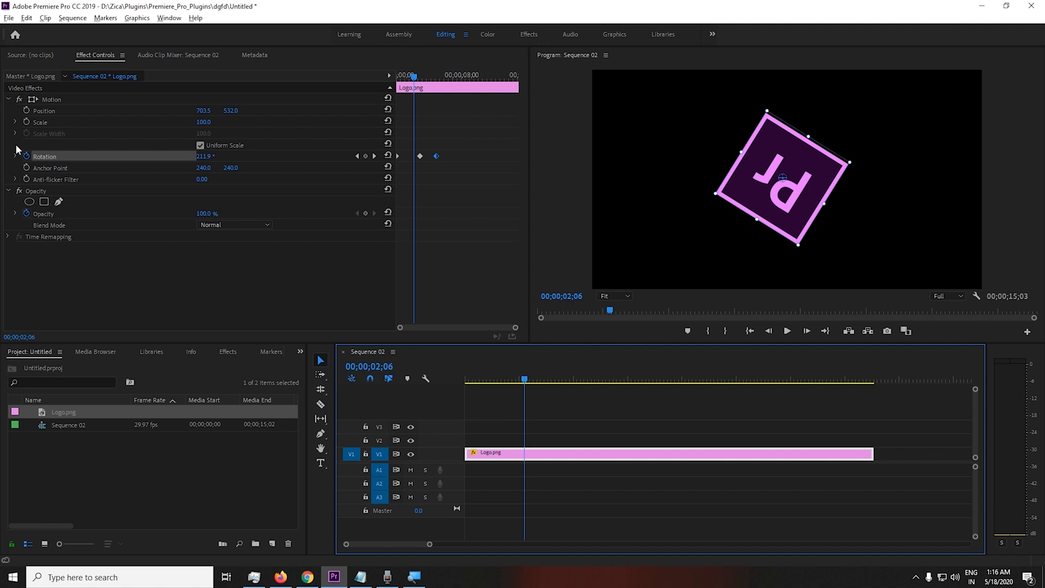
left_click(27, 155)
key("Return")
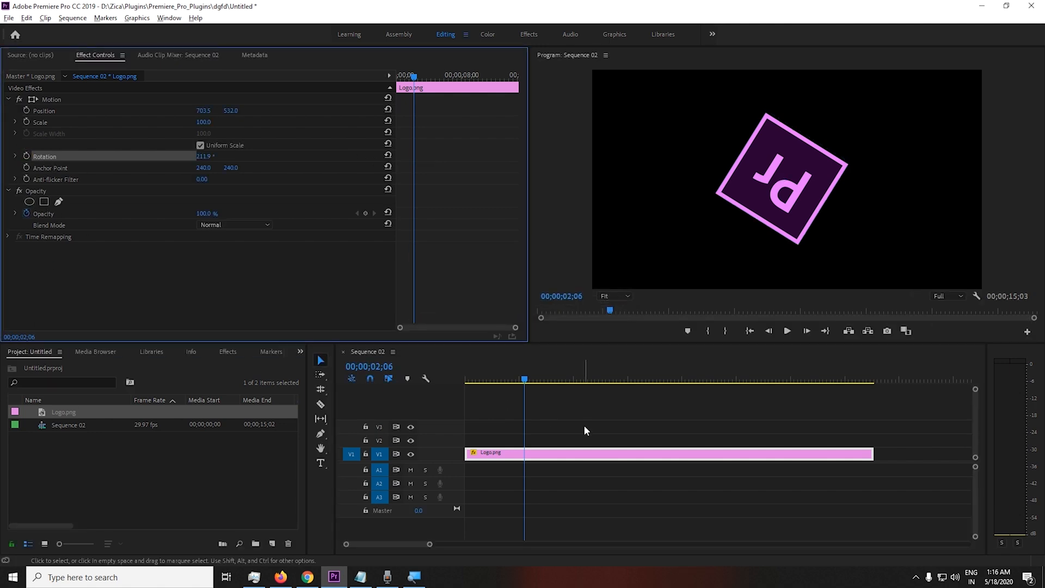
- Return the playhead to the sequence start, reset the logo's Rotation to 0, and reselect the logo clip
left_click(467, 381)
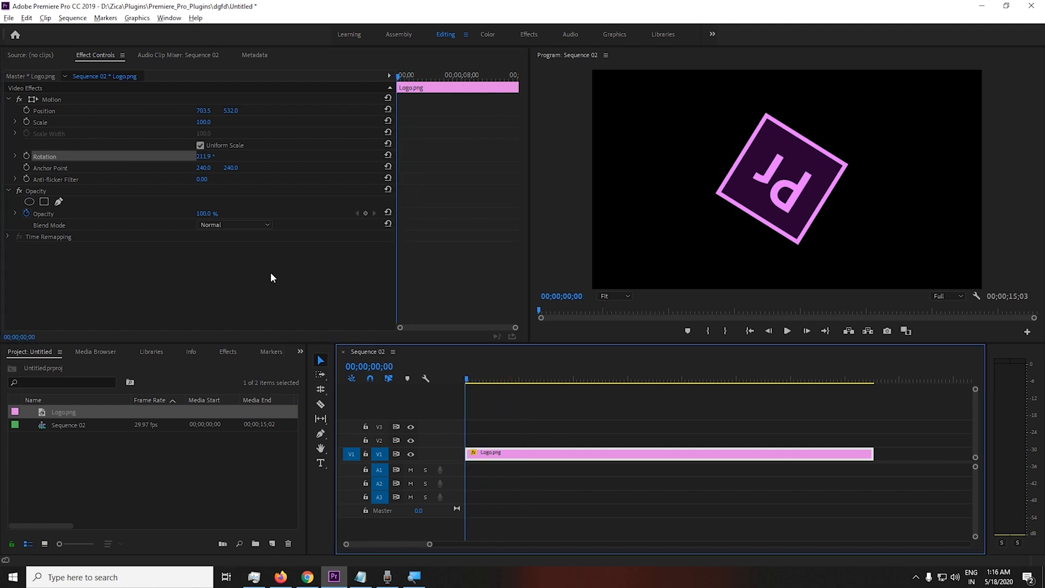
left_click(210, 157)
type("0")
key("Return")
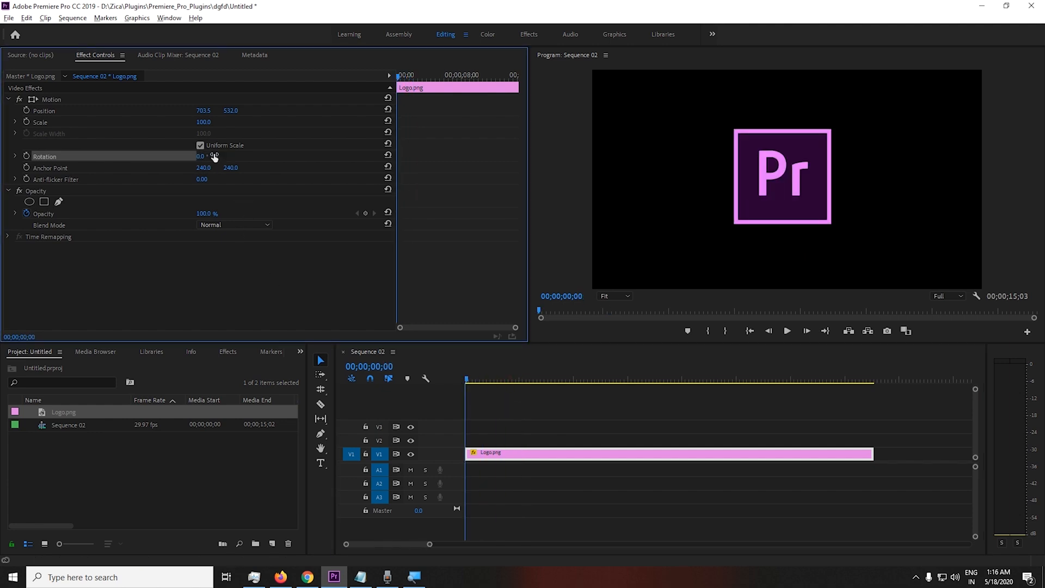
left_click(528, 413)
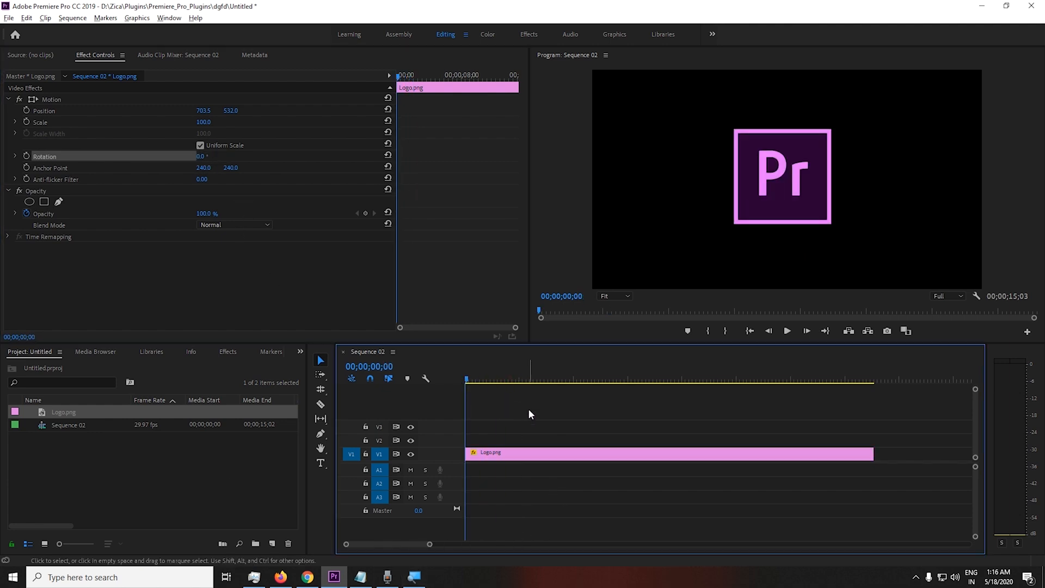
left_click(507, 452)
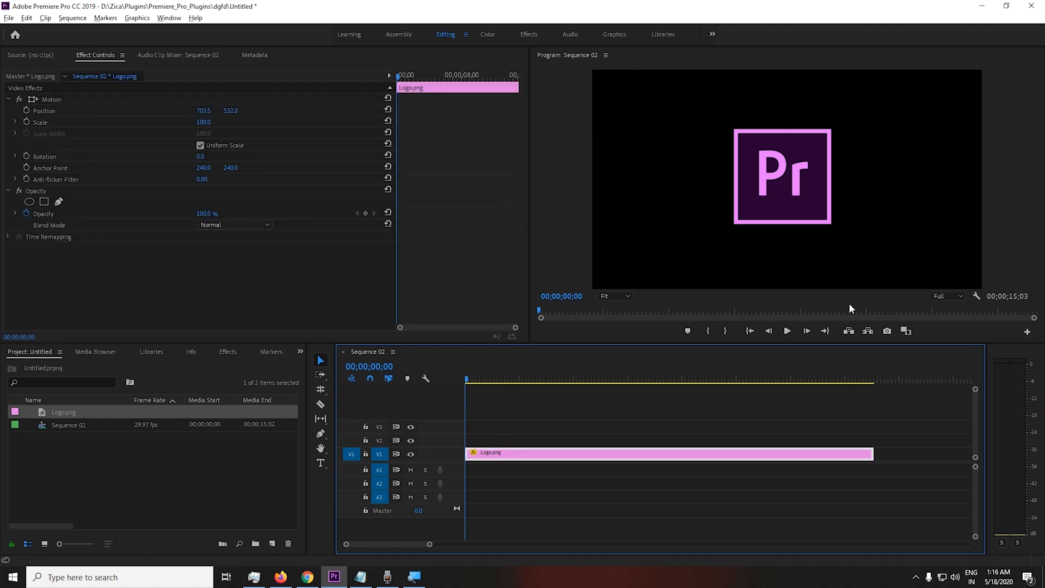
- Try rotating the logo about its centre anchor point in the Program monitor, then undo the rotation
mouse_move(206, 213)
left_mouse_down()
mouse_move(152, 214)
mouse_move(213, 214)
left_mouse_up()
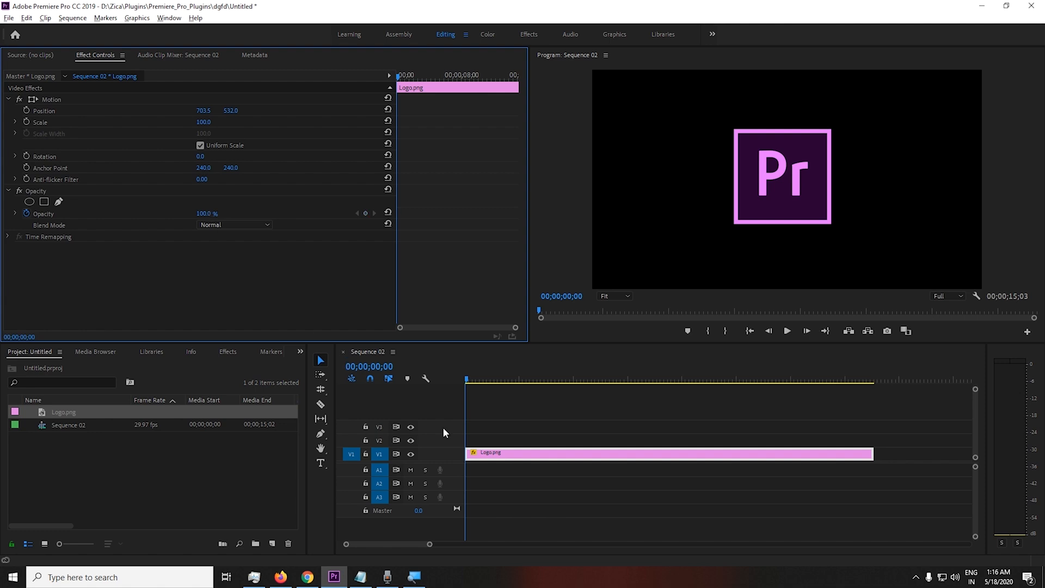
left_click(791, 206)
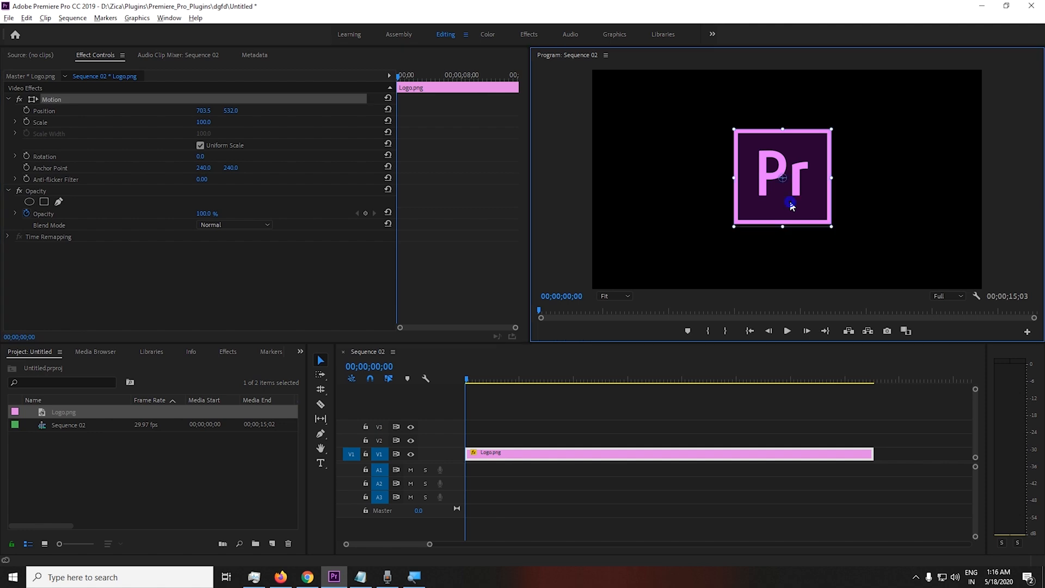
left_click_drag(839, 232, 797, 245)
key("ctrl+z")
- Move the anchor point to the logo's lower-left corner, then to the middle of its right edge, rotating the logo about each point
left_click_drag(784, 181, 733, 227)
mouse_move(839, 229)
left_mouse_down()
mouse_move(731, 263)
mouse_move(645, 223)
mouse_move(745, 130)
mouse_move(833, 180)
mouse_move(856, 238)
left_mouse_up()
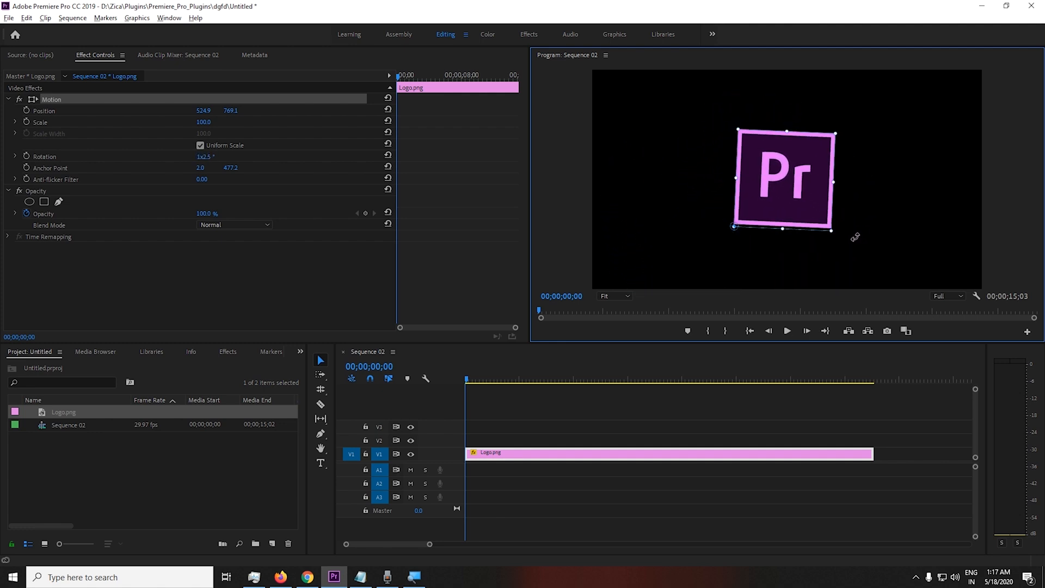
left_click_drag(734, 227, 836, 185)
left_click_drag(836, 238, 760, 169)
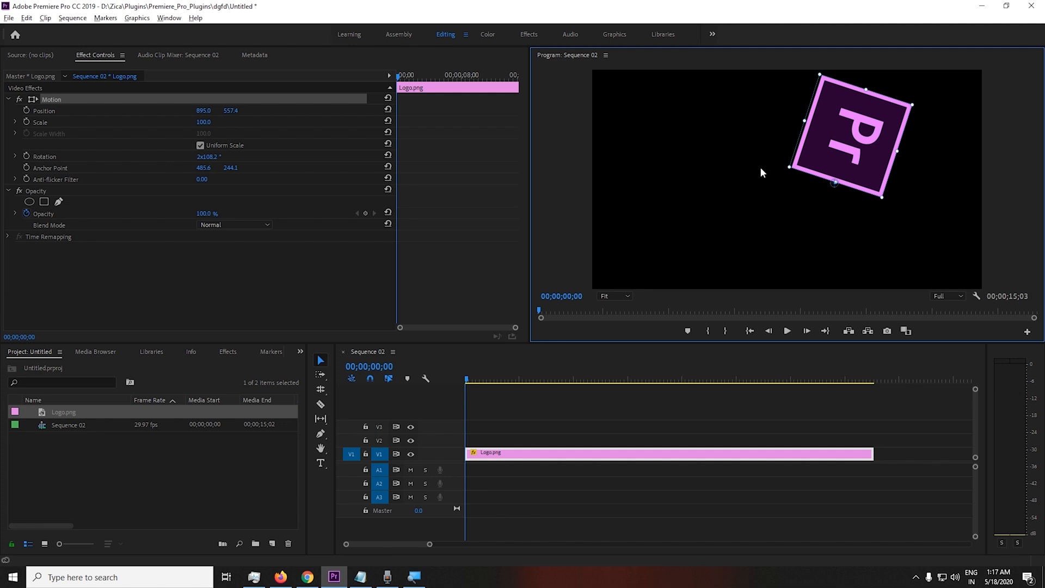
- Undo the anchor point moves and rotations to restore the logo's original placement
key("ctrl+z")
key("ctrl+z")
key("ctrl+z")
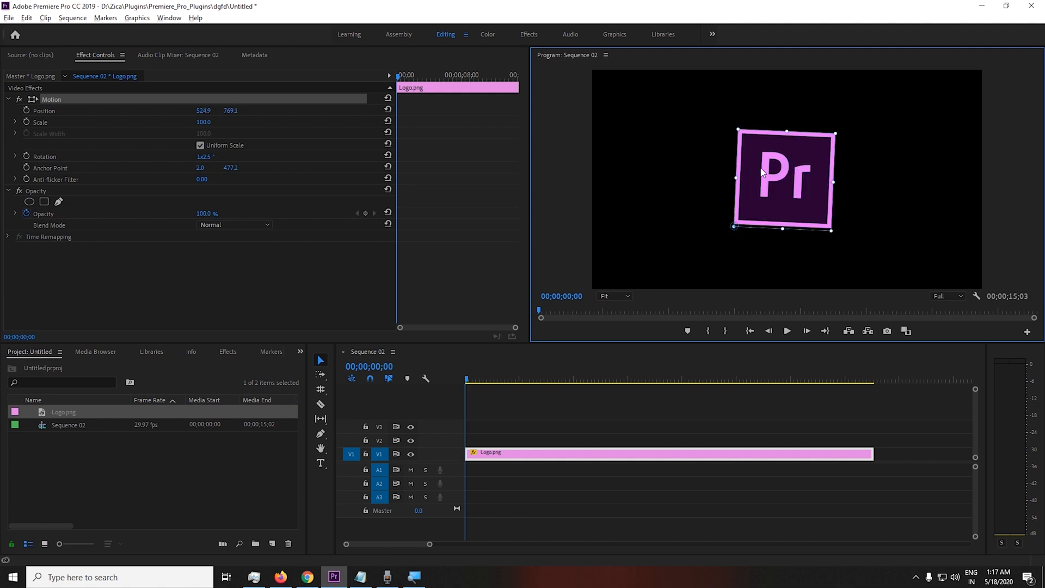
key("ctrl+z")
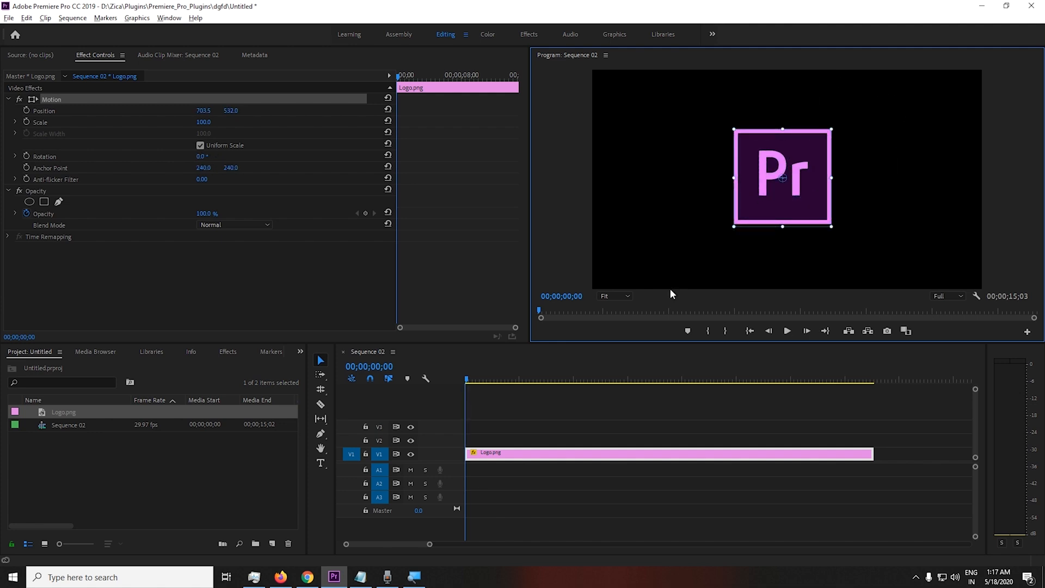
left_click_drag(584, 368, 398, 400)
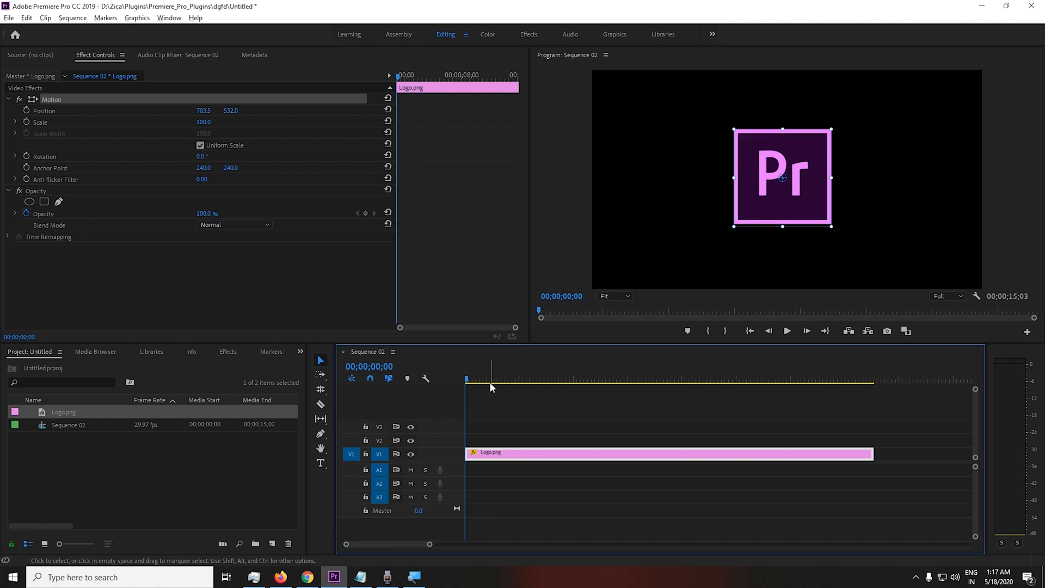
left_click_drag(491, 377, 425, 356)
left_click_drag(493, 375, 468, 367)
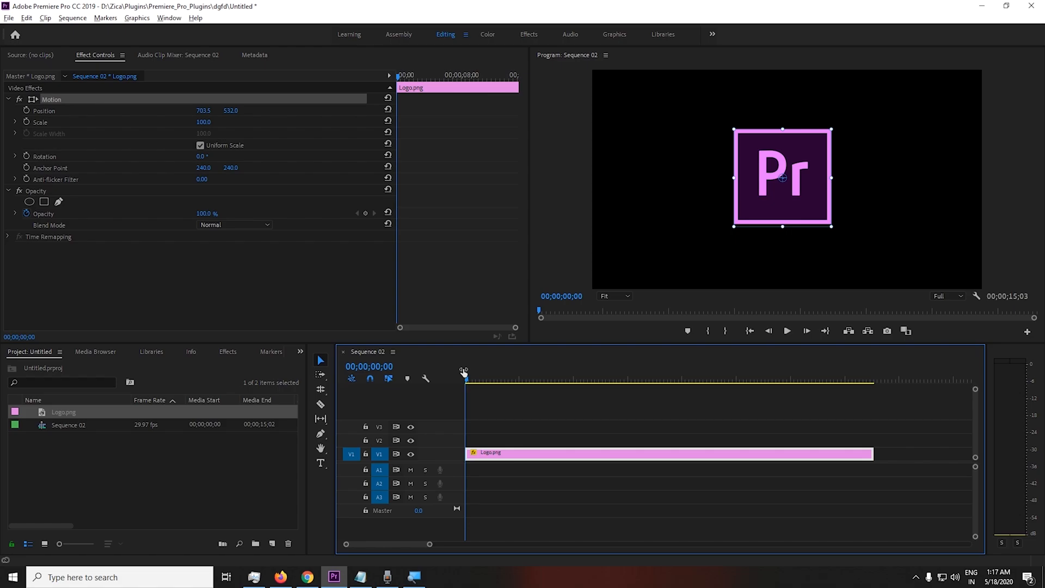
key("space")
key("space")
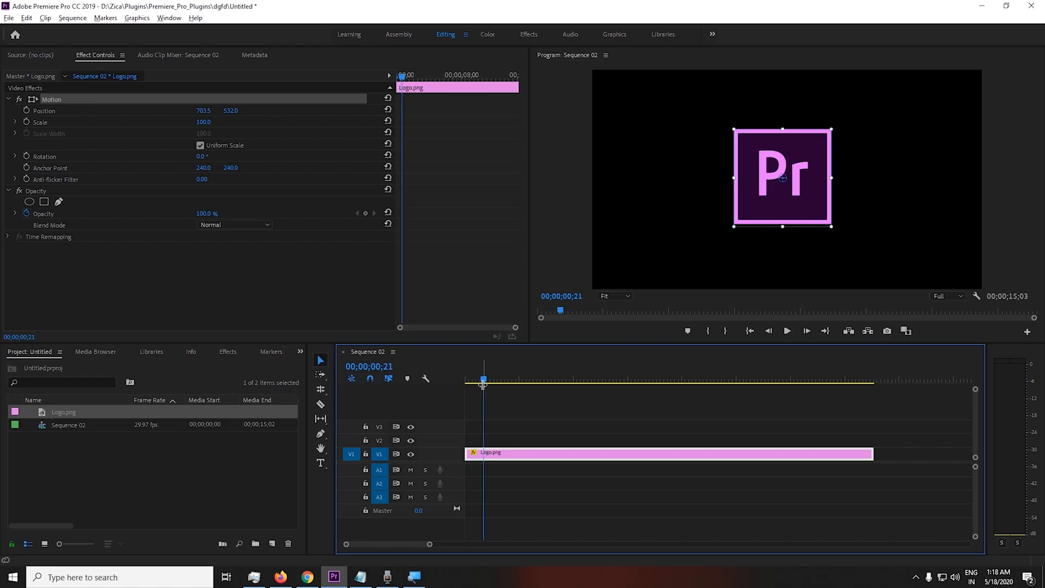
left_click_drag(483, 384, 446, 370)
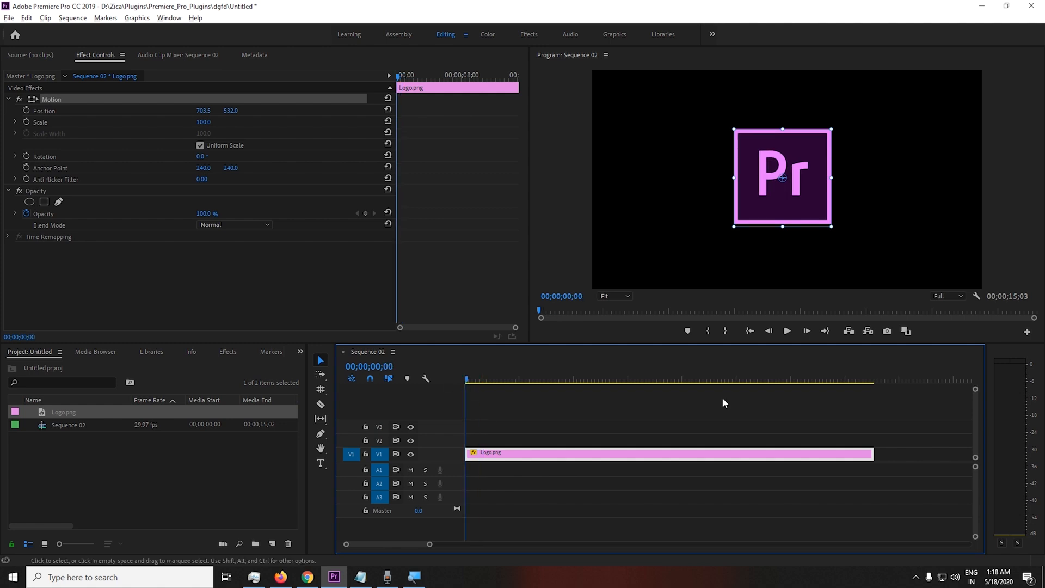
- Keyframe the logo's Position at about 206.7, 548 at the sequence start and at about 711.7, 548 at 00;00;02;00
left_click_drag(775, 209, 665, 206)
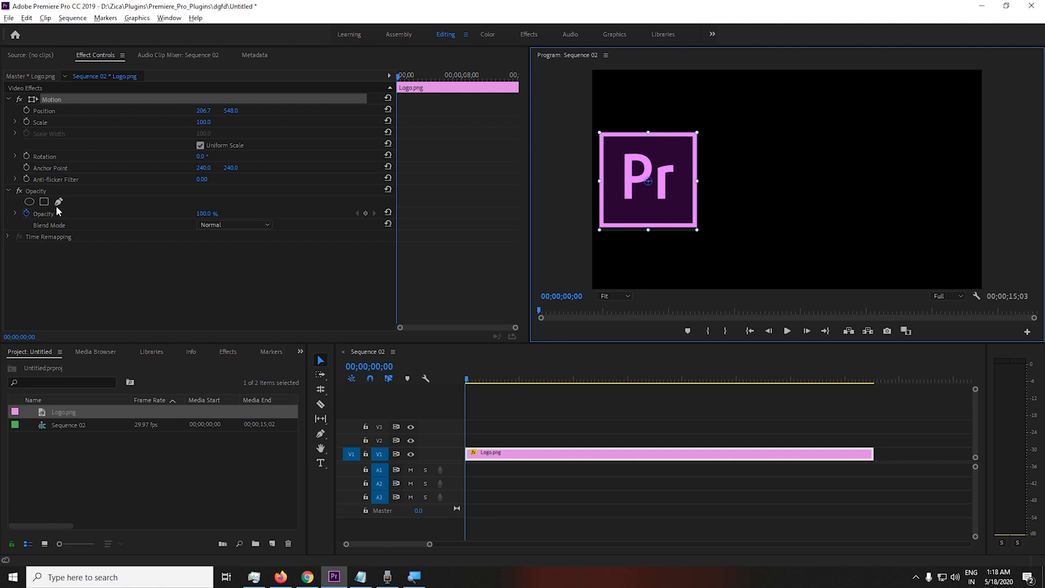
left_click(26, 111)
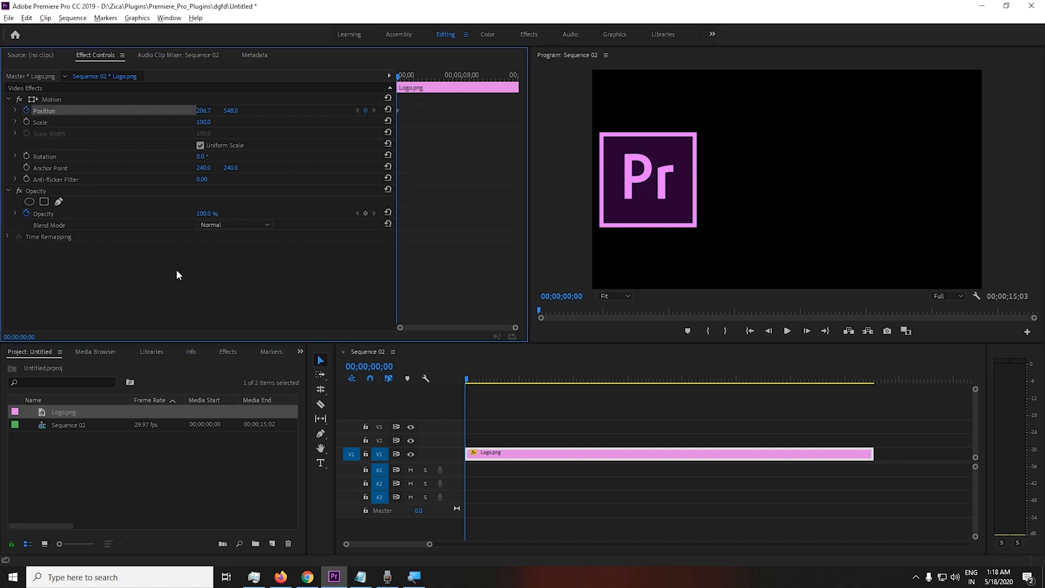
left_click(371, 366)
type("2")
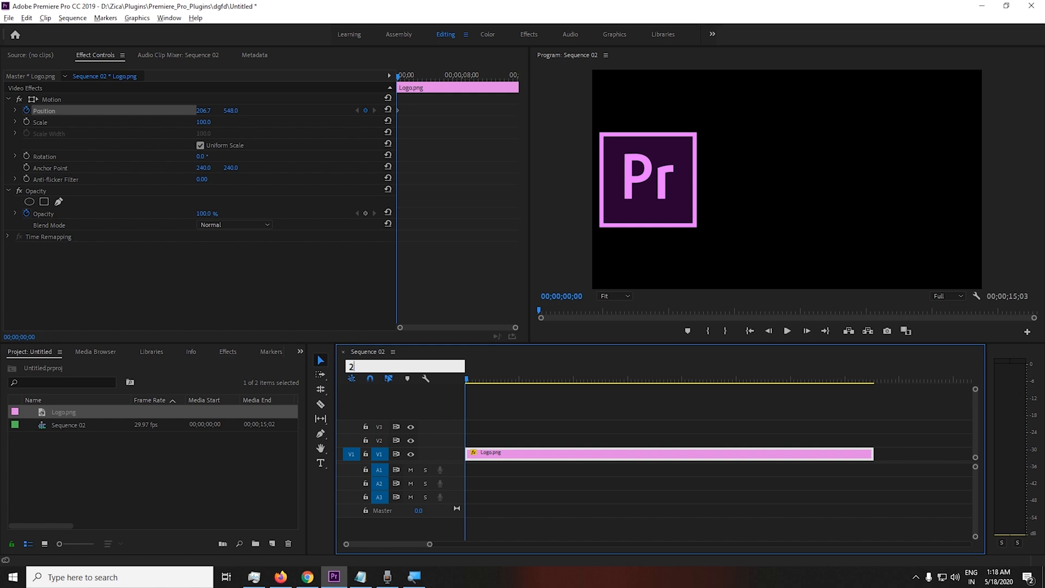
type(";00")
key("Return")
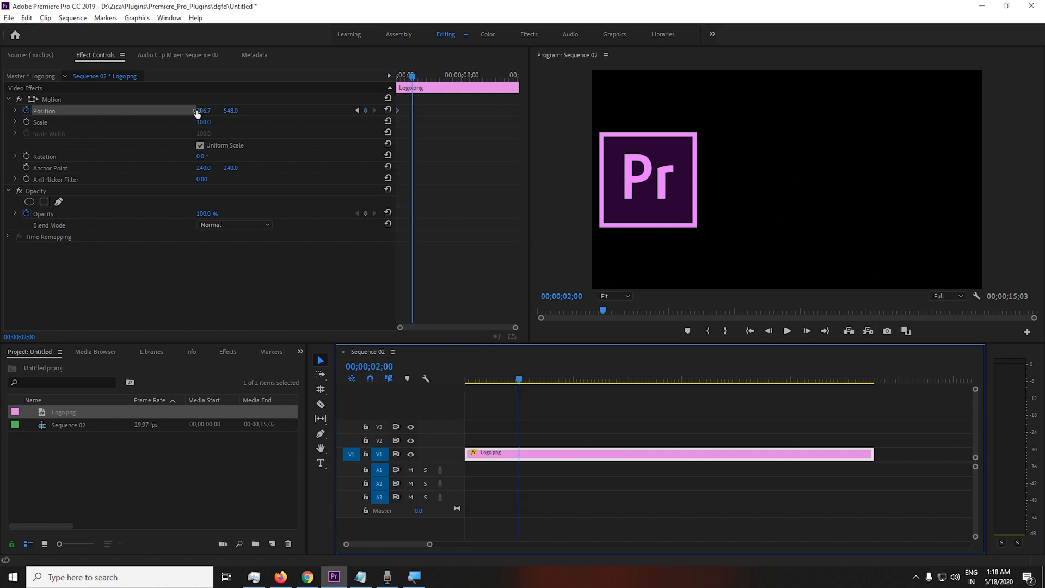
left_click_drag(195, 109, 471, 109)
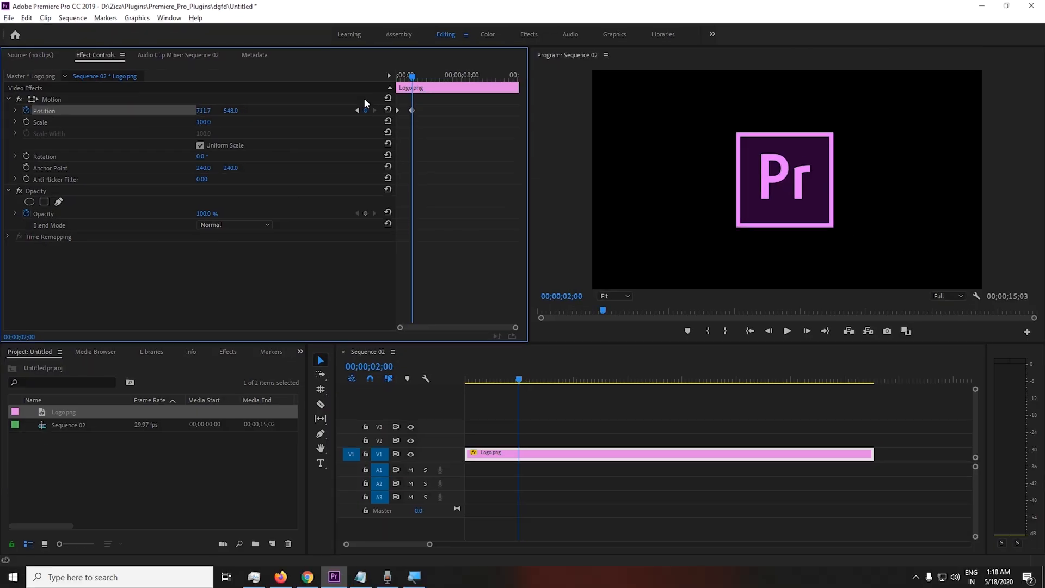
- Add a Position keyframe at 00;00;03;00 to hold the logo in place for one second
left_click(383, 369)
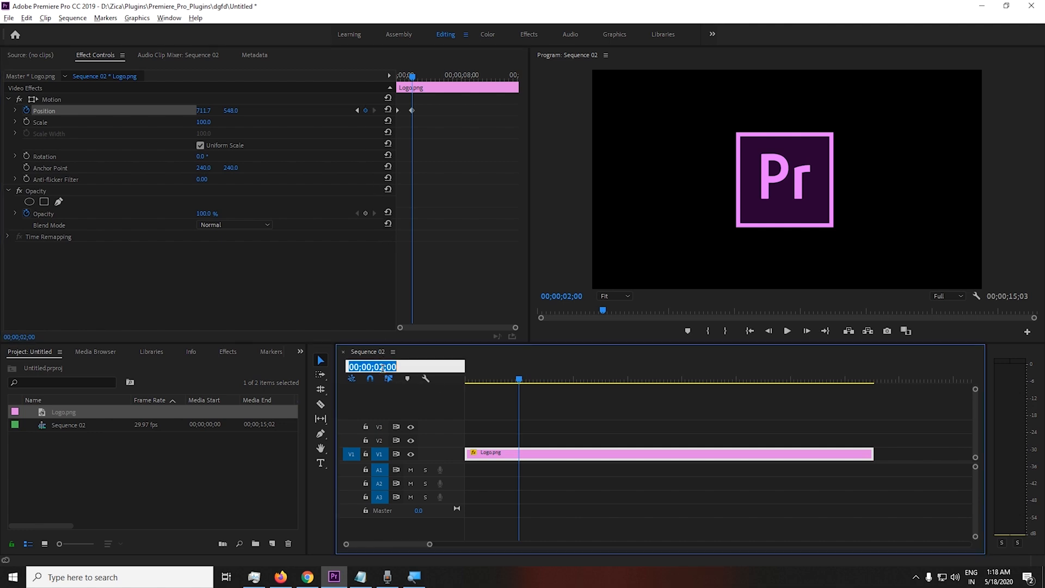
type("3.")
key("Return")
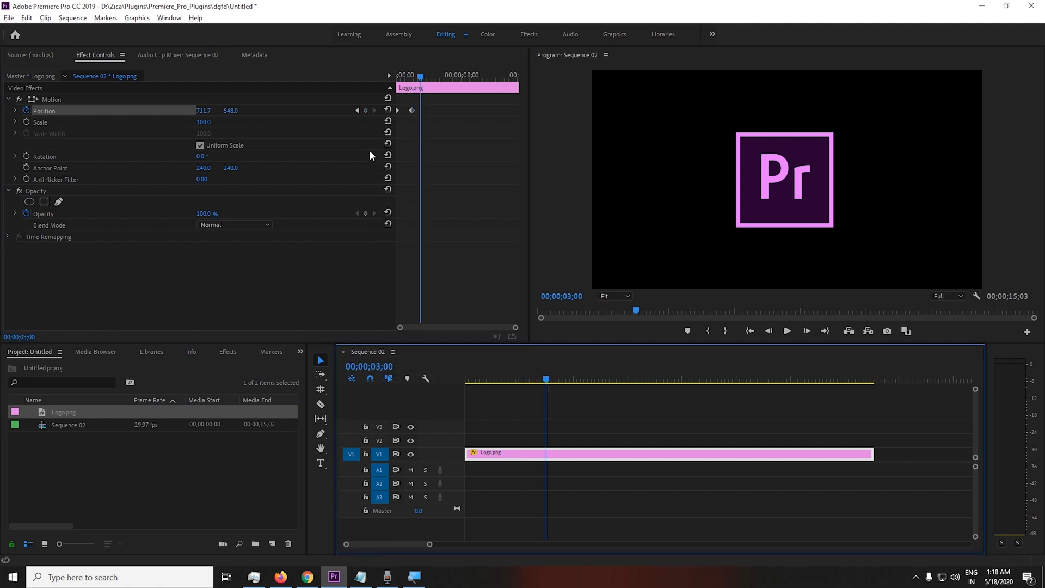
left_click(366, 111)
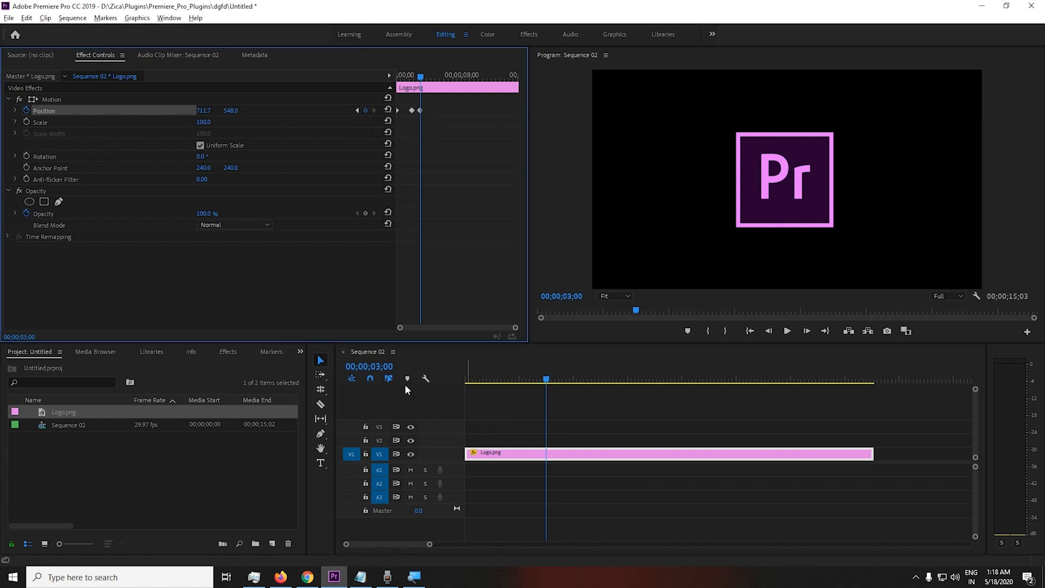
- At 00;00;05;00, move the logo to the right side of the frame with a Position X of about 1222.7
left_click(388, 368)
type("5.")
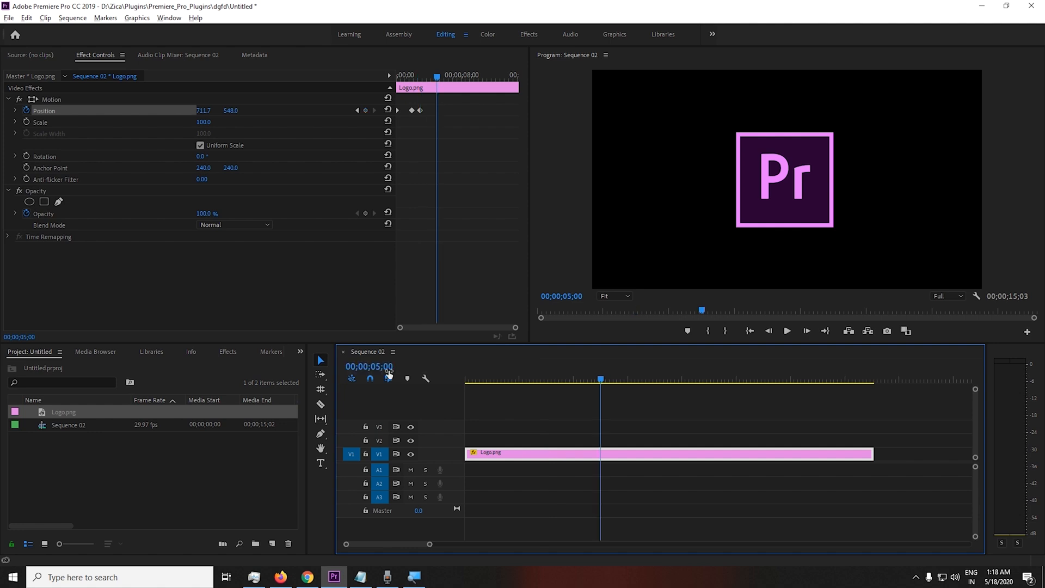
key("Return")
left_click_drag(203, 111, 479, 111)
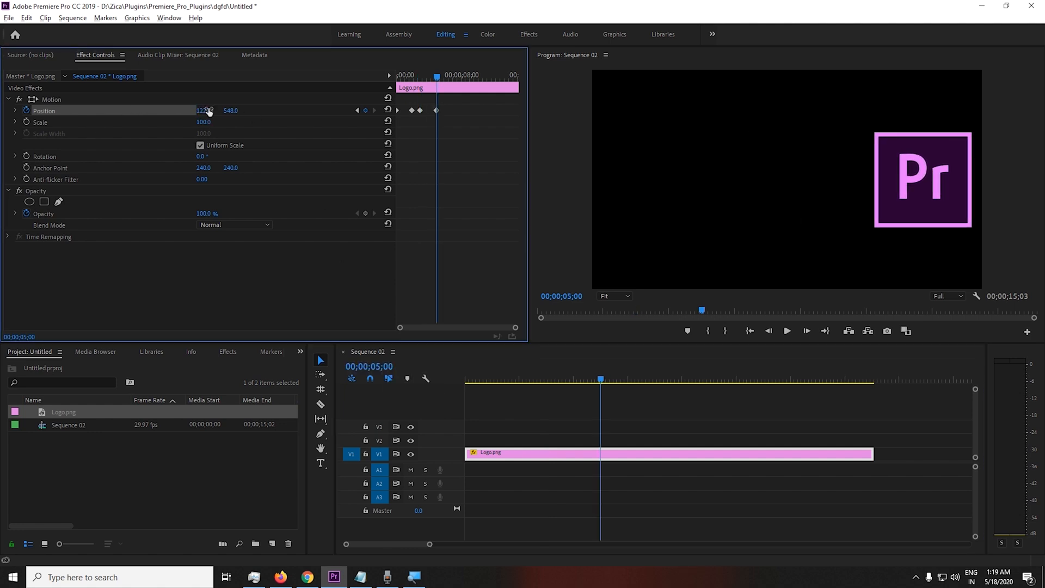
- Add a Position keyframe at 00;00;06;00 to hold the logo at the right side of the frame
left_click(369, 367)
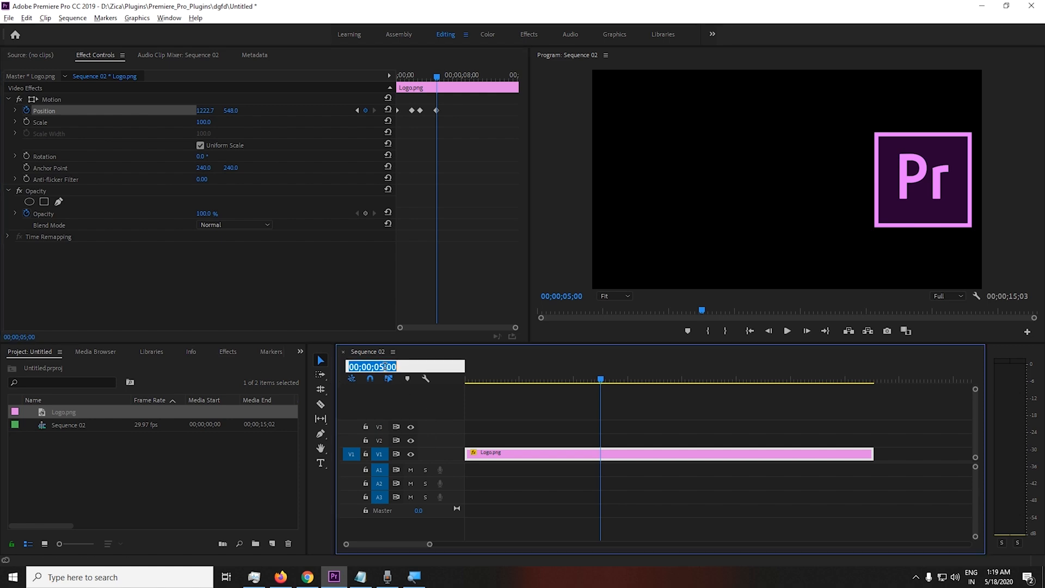
type("6")
key("Return")
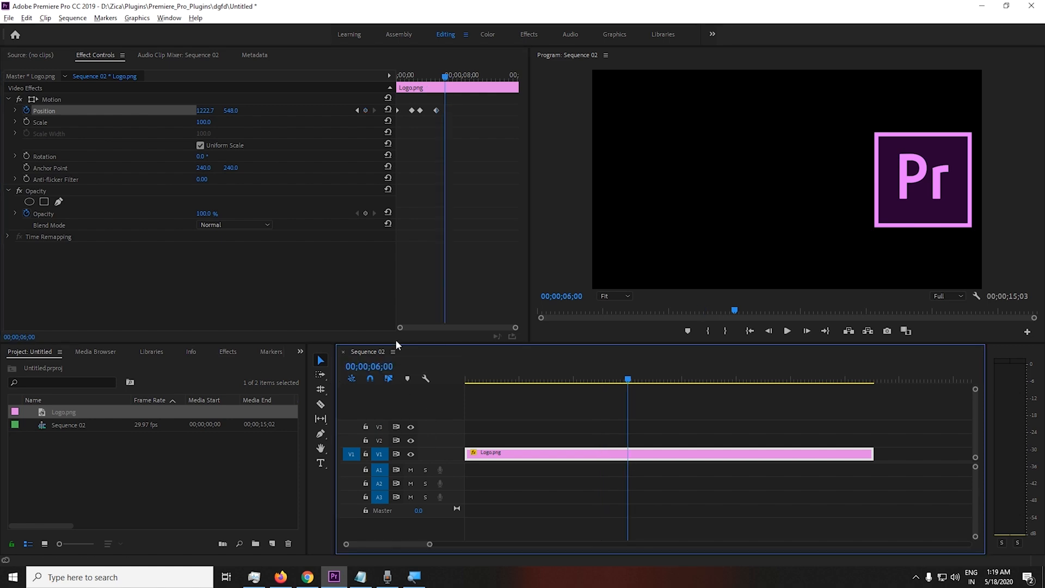
left_click(366, 110)
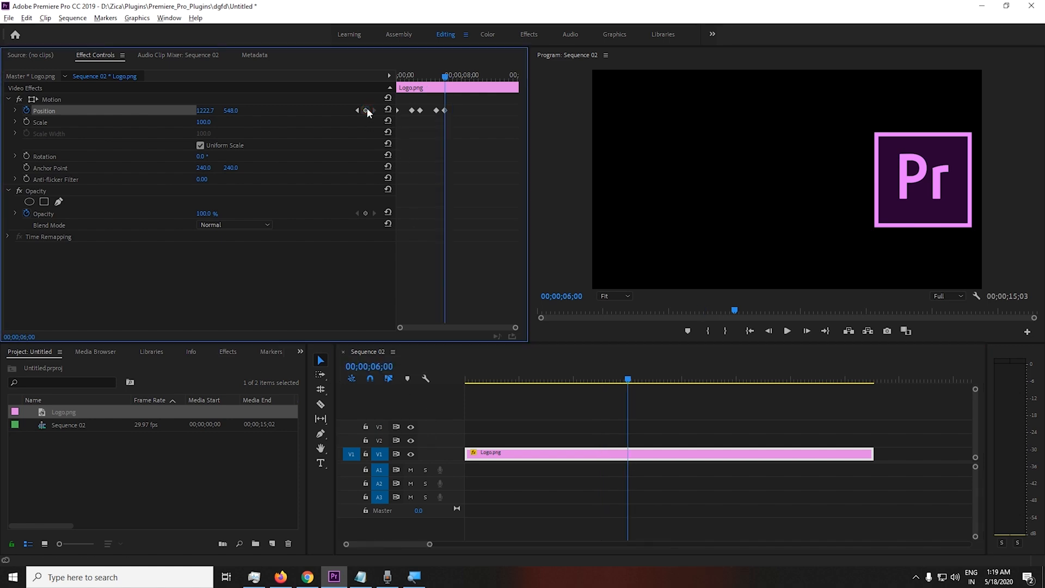
- At 00;00;08;00, move the logo back to a Position X of about 723.7 and turn on Scale keyframing
left_click(384, 367)
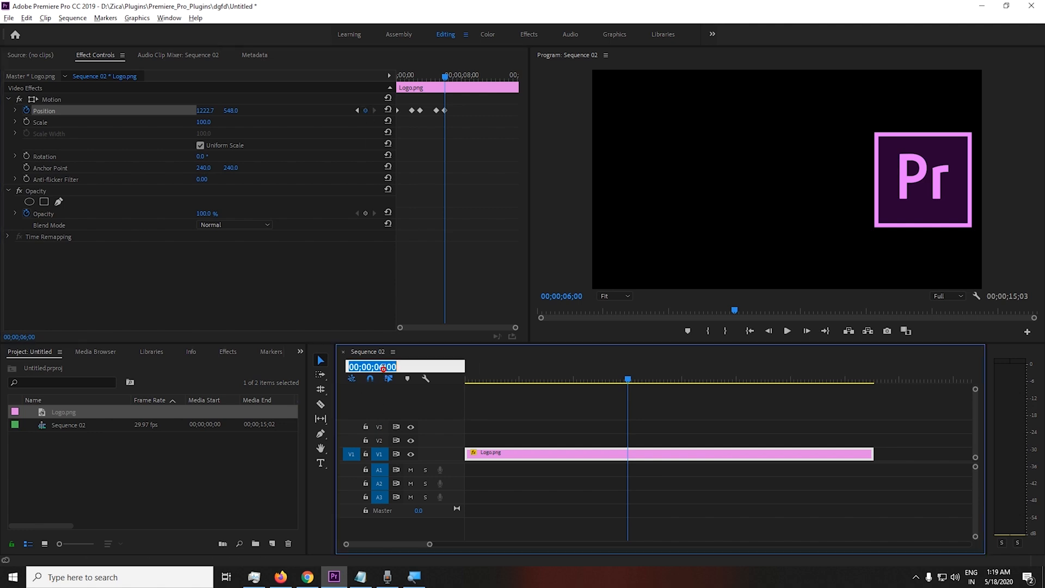
type("800")
key("Return")
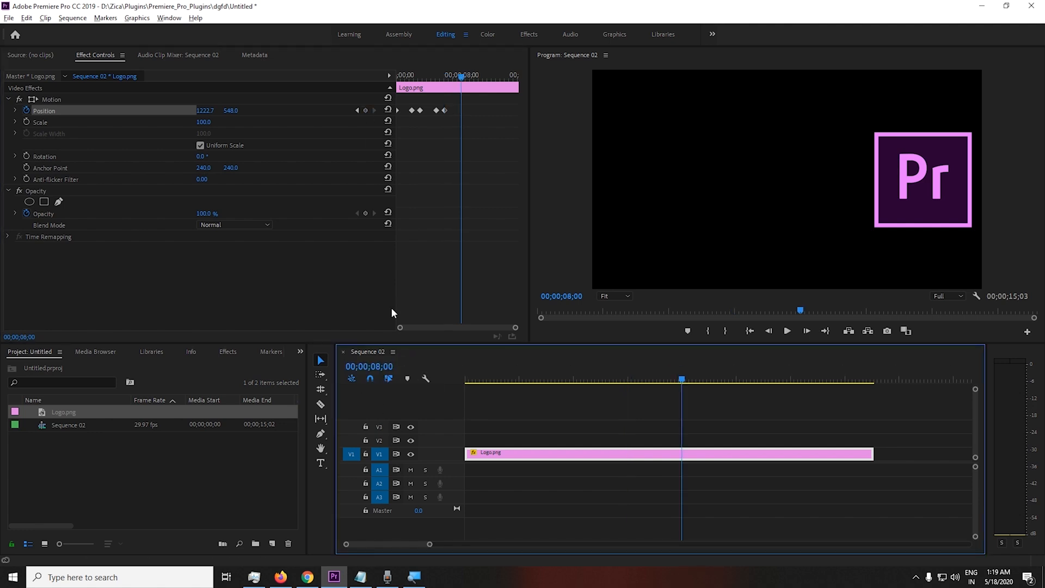
left_click_drag(214, 112, 91, 112)
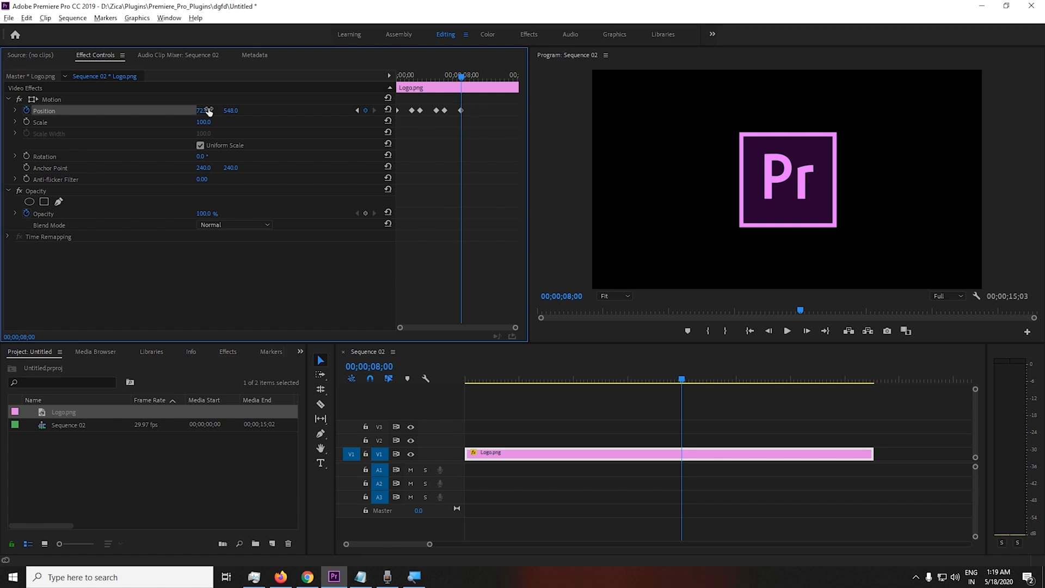
left_click_drag(208, 111, 202, 112)
left_click(25, 122)
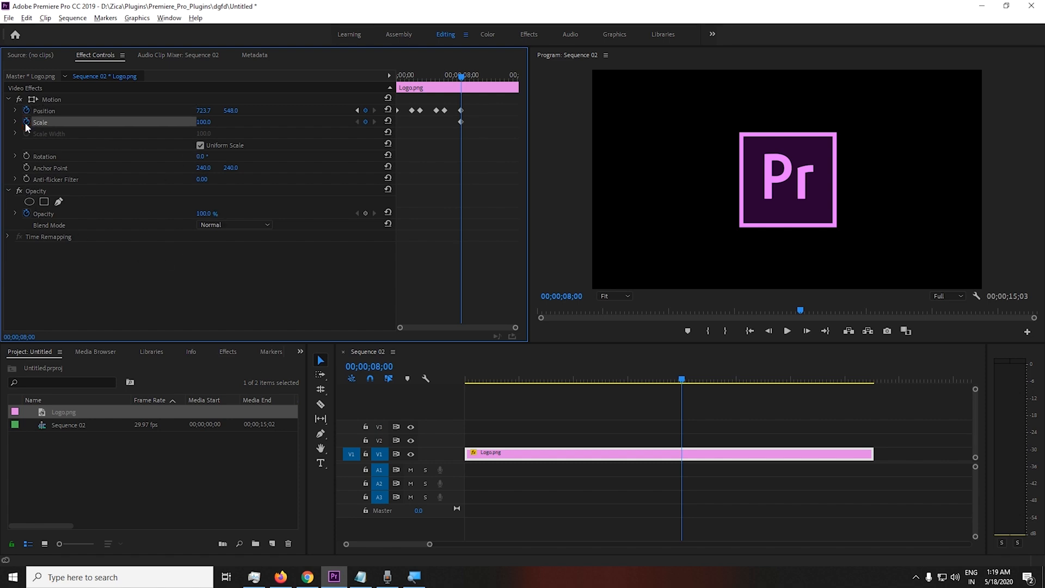
- At 00;00;10;00, shrink the logo to a Scale of 9
left_click(381, 365)
type("1000")
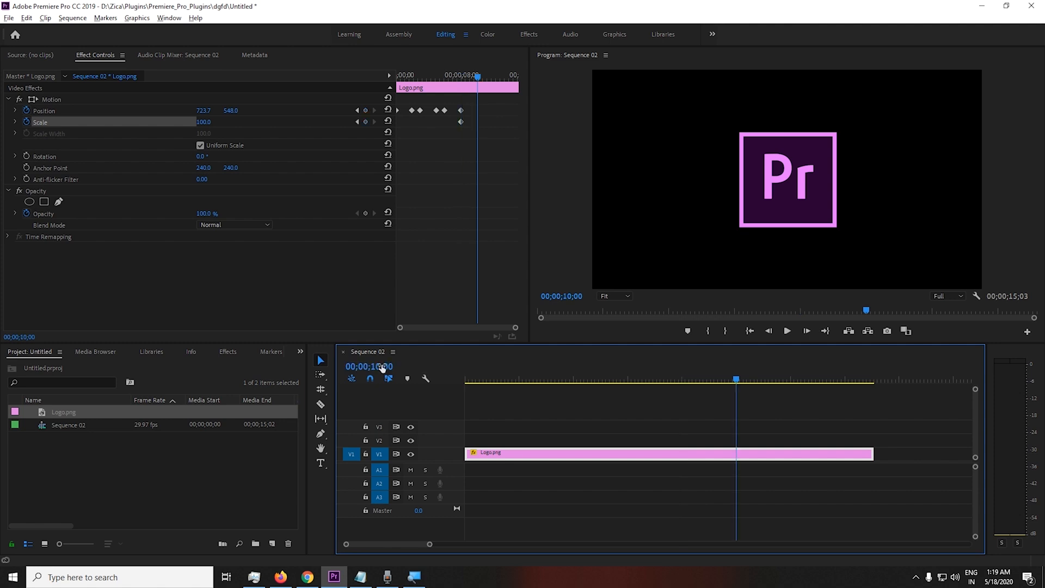
key("Return")
left_click_drag(201, 122, 151, 122)
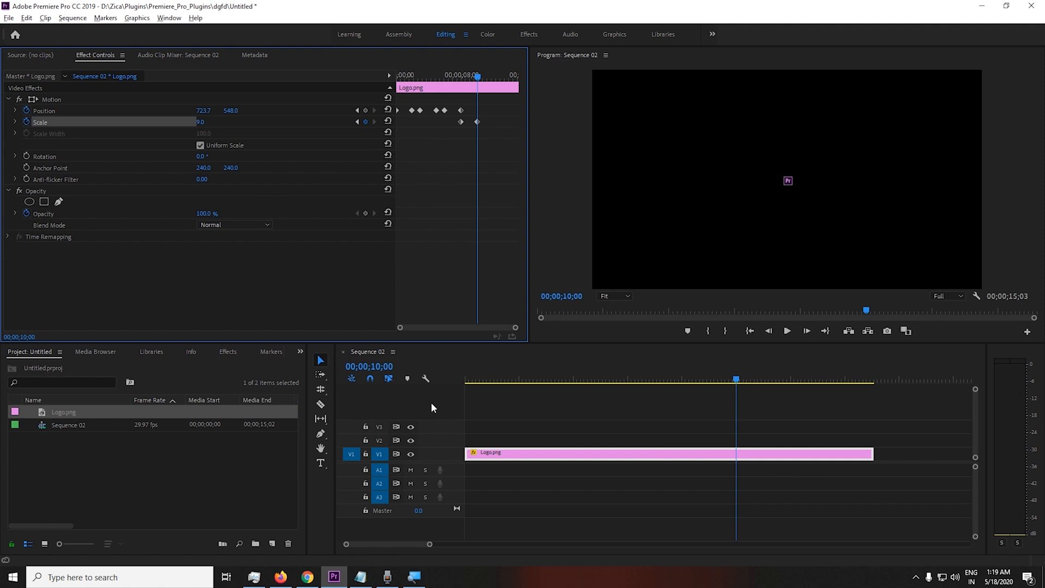
- Compare the logo at 00;00;08;00 and 00;00;10;00, and set its Opacity to 0% at 00;00;10;00
left_click(390, 369)
type("800")
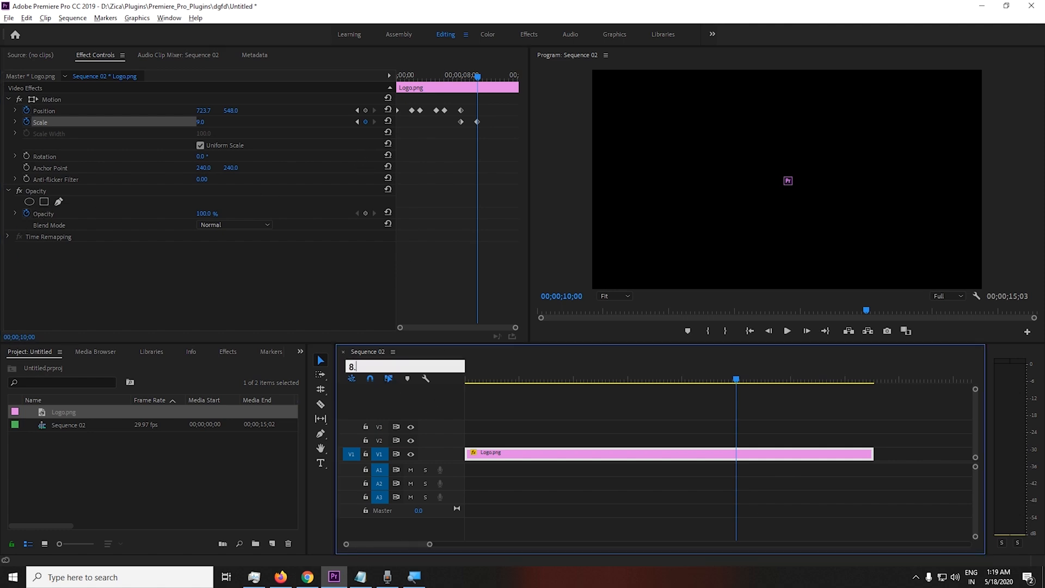
key("Return")
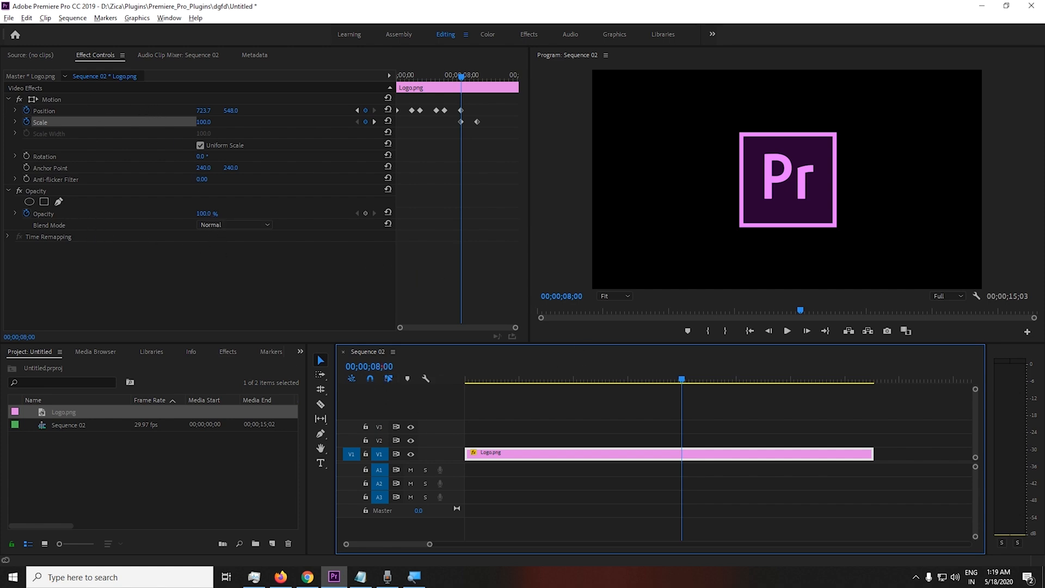
left_click(383, 367)
type("1000")
key("Return")
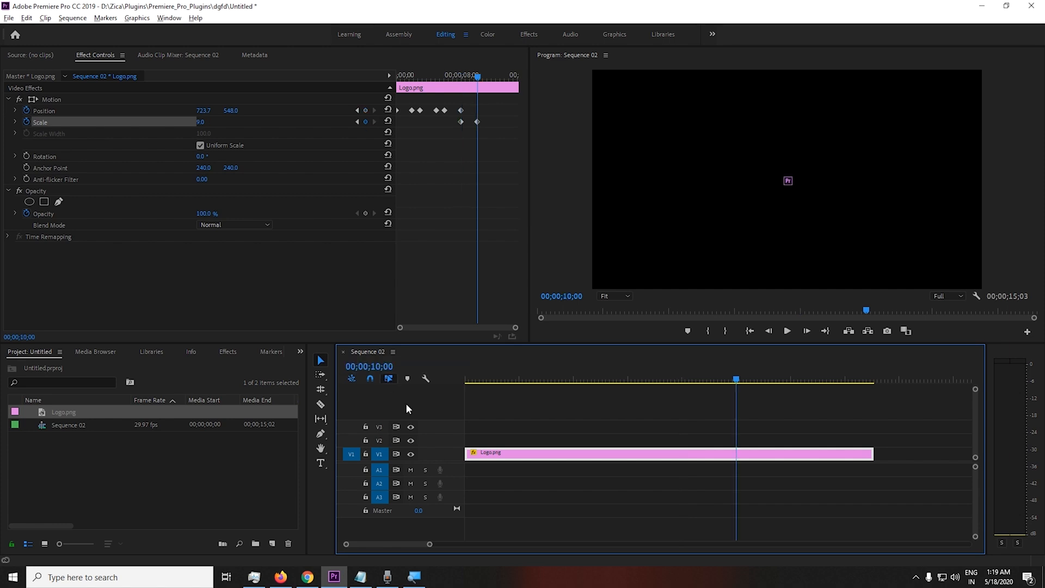
left_click(210, 215)
type("0")
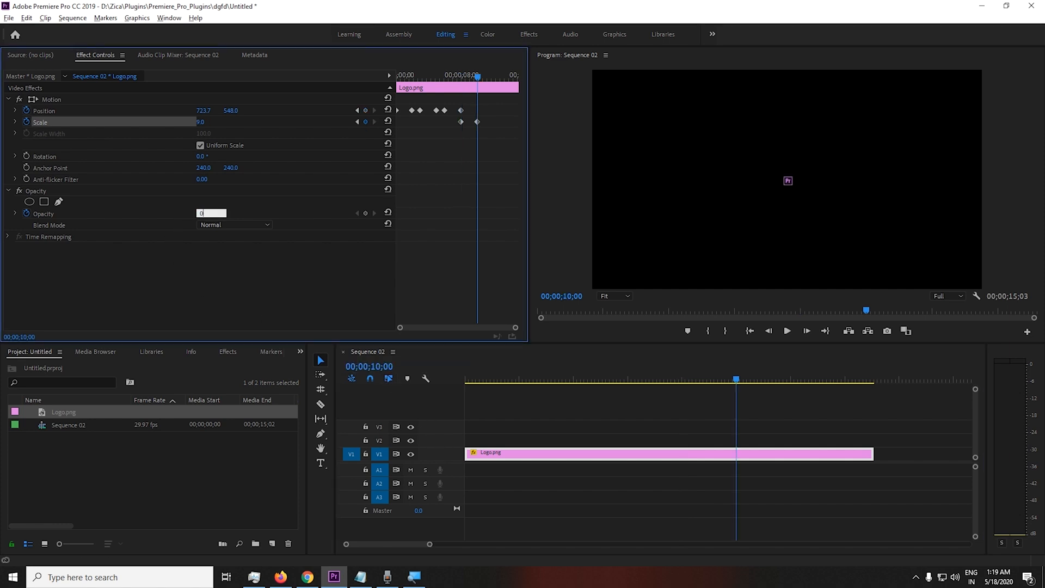
key("Return")
- Play the sequence briefly from the start to check the opacity animation
left_click_drag(408, 74, 381, 71)
key("space")
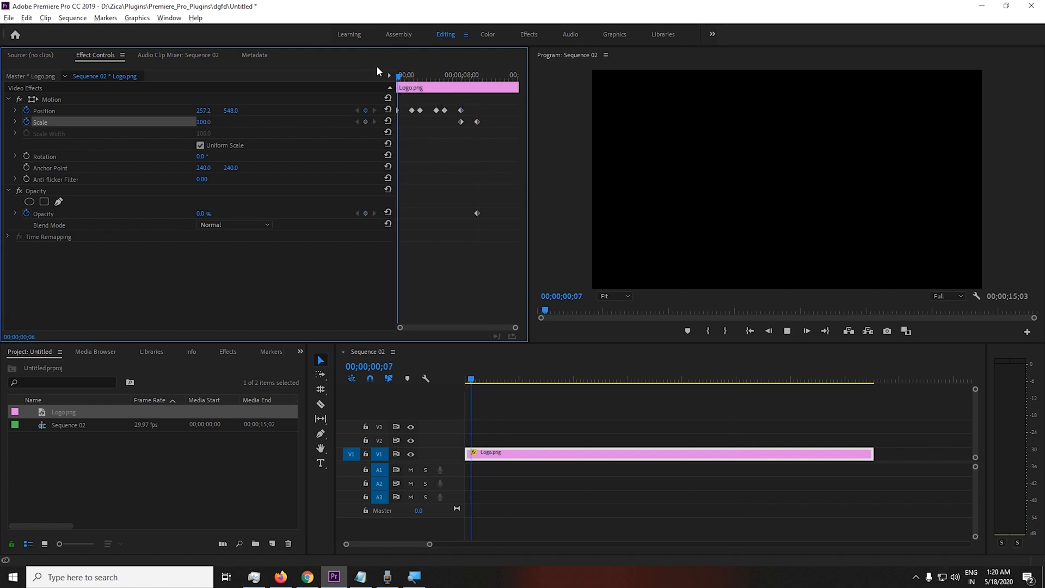
key("space")
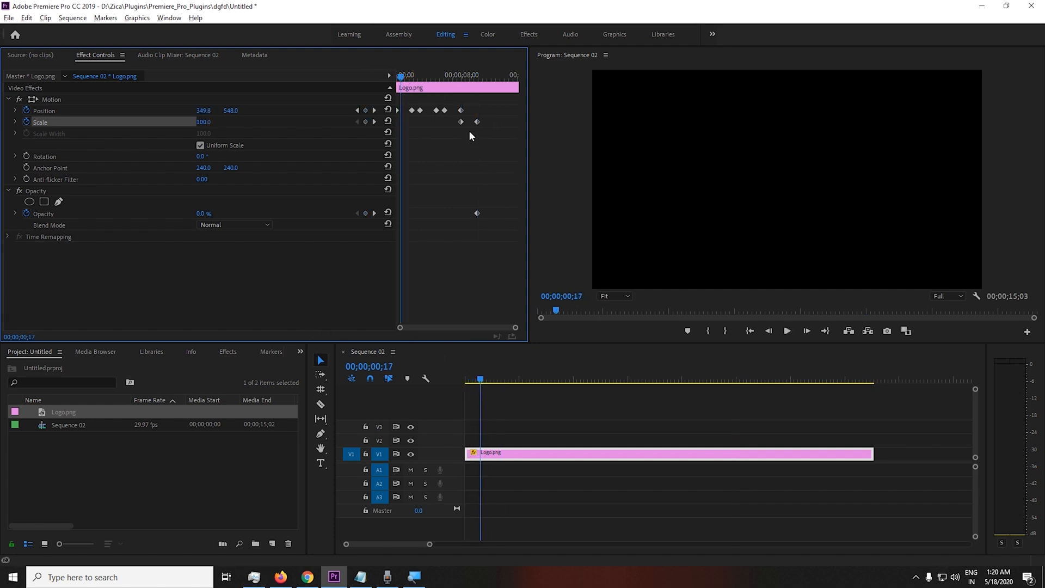
- Check the keyframes at 00;00;10;00 and set the logo's Opacity to 100% at 00;00;12;00
left_click(384, 369)
type("1000")
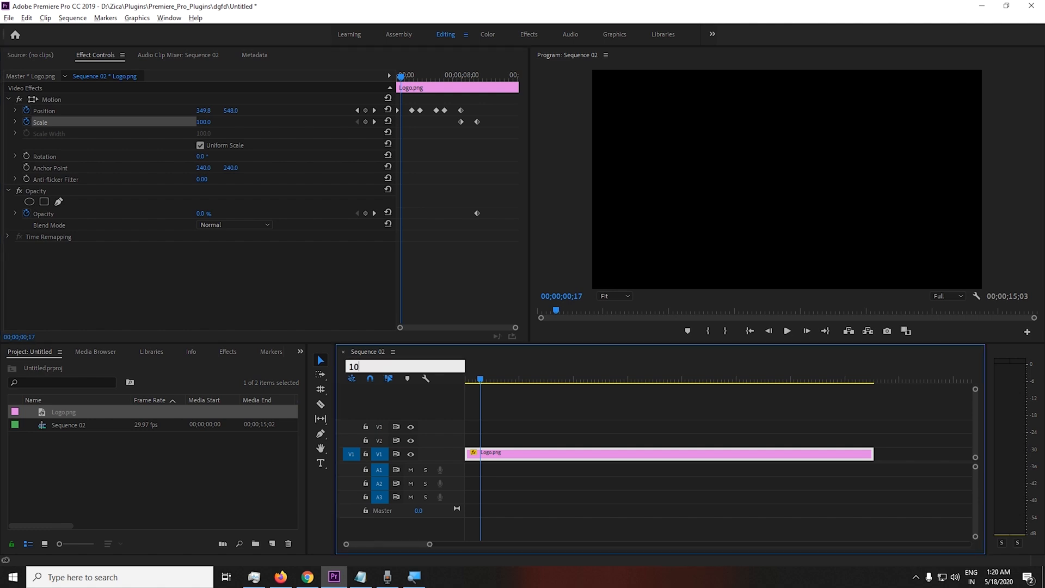
key("Return")
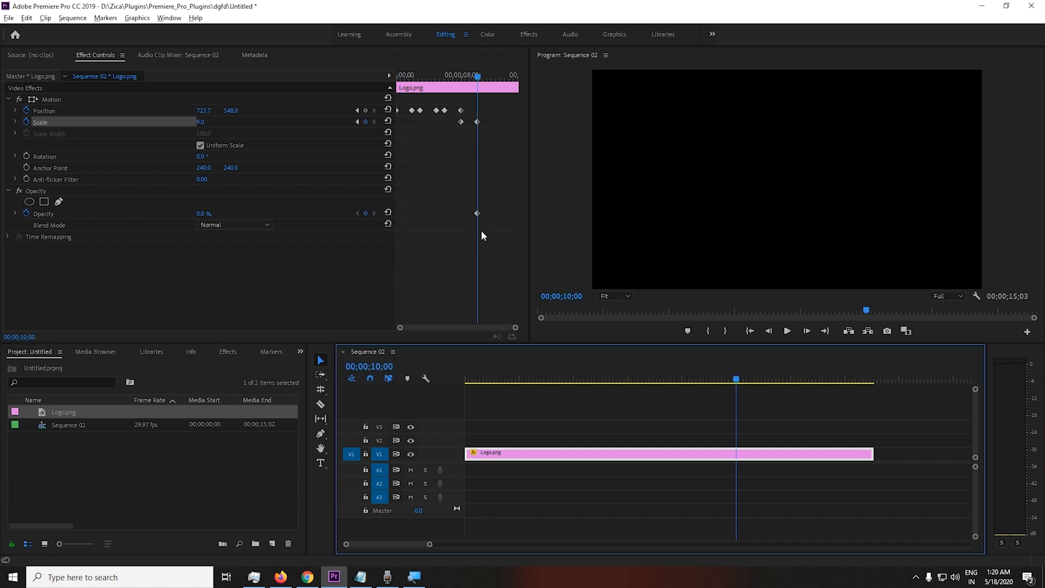
left_click(381, 367)
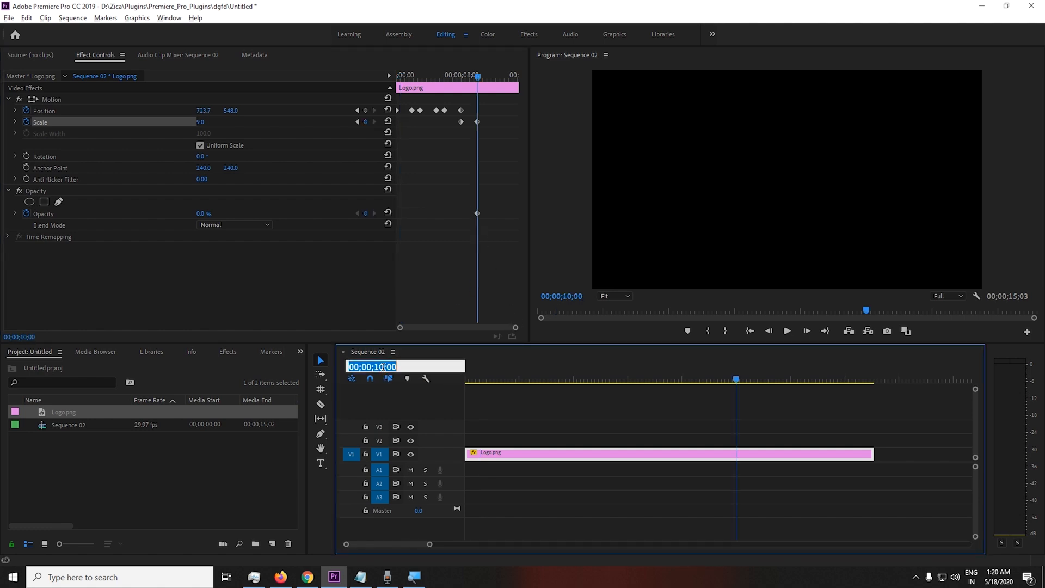
type("1200")
key("Return")
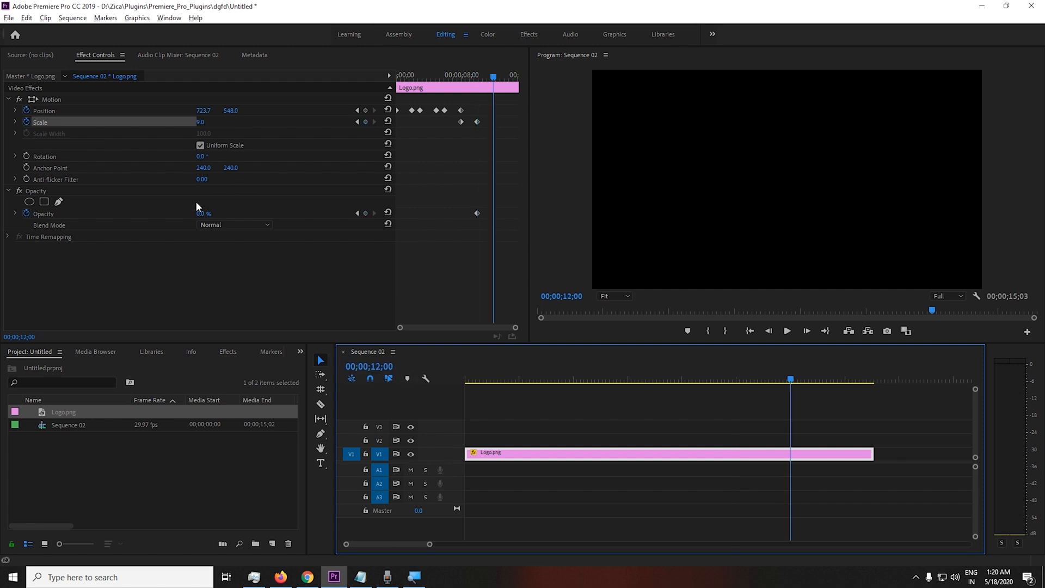
left_click(209, 213)
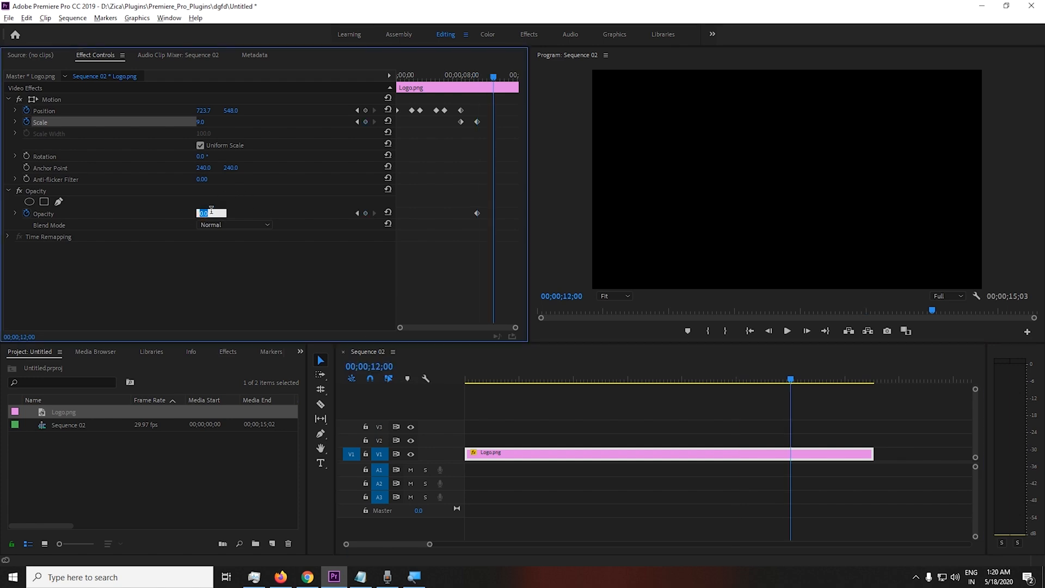
type("100")
key("Return")
- Set the logo's Scale to 100 at 00;00;12;00
left_click(201, 123)
type("1")
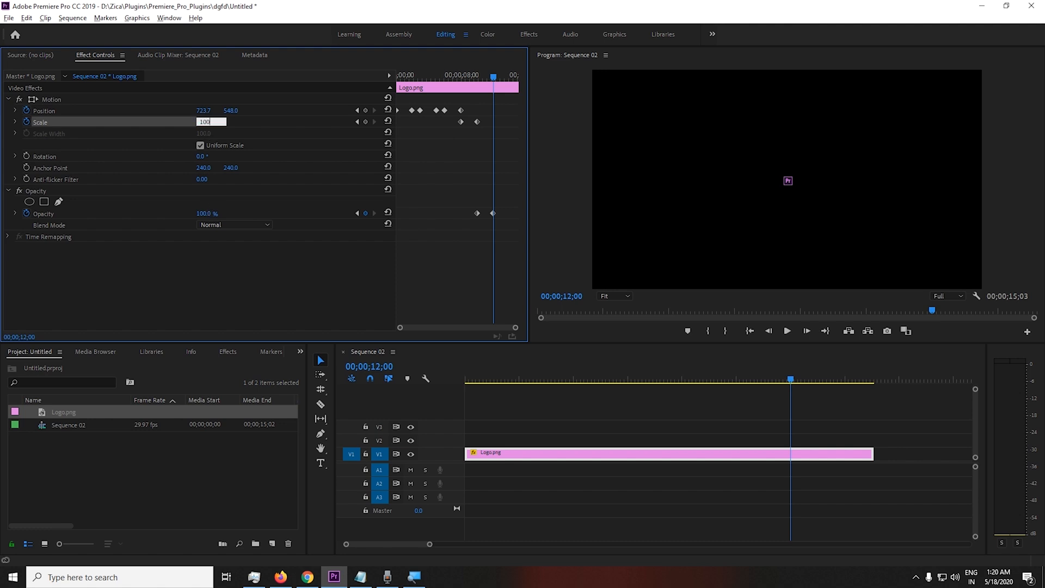
type("00")
key("Return")
- Play the opening seconds of the sequence to check the logo's visibility
left_click_drag(489, 378, 417, 367)
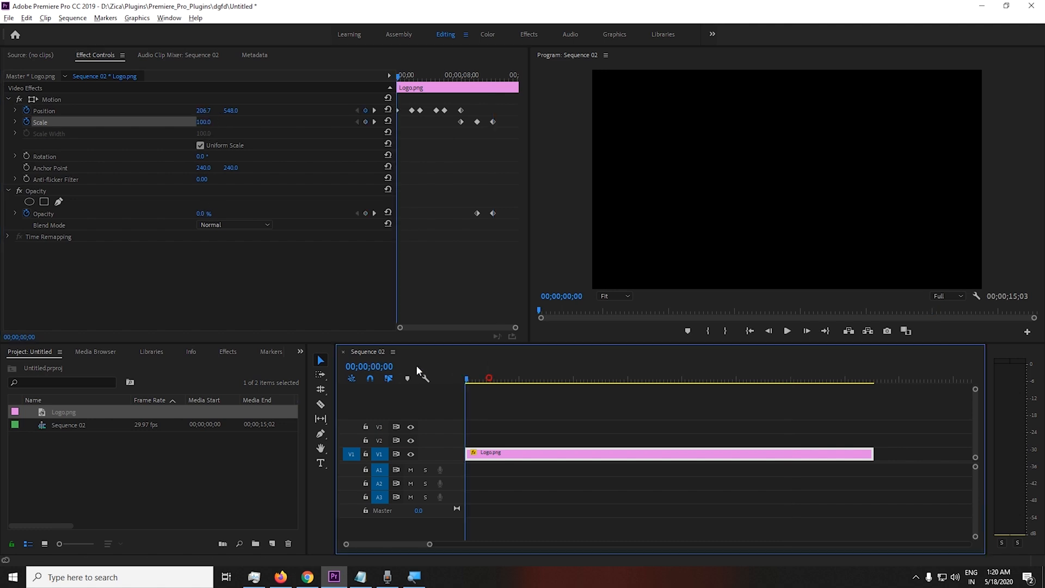
key("space")
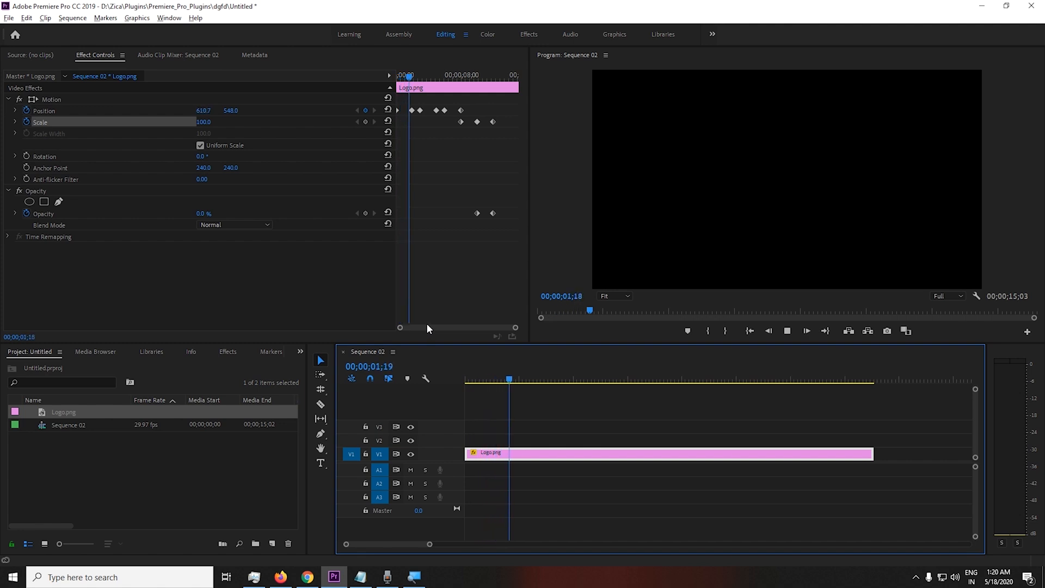
key("space")
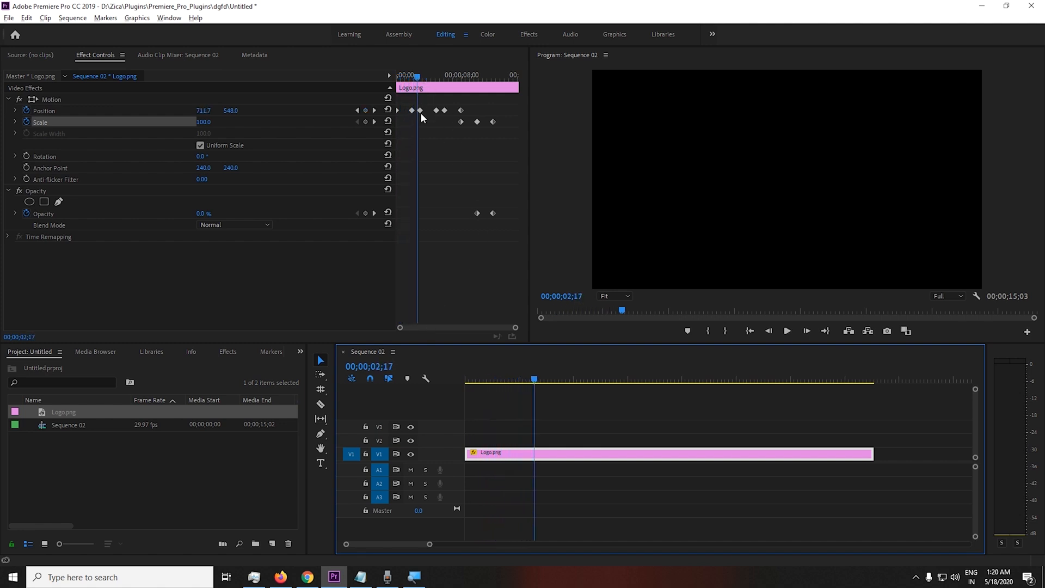
- Return to 00;00;00;00 and set the logo's Opacity to 100%
left_click(372, 72)
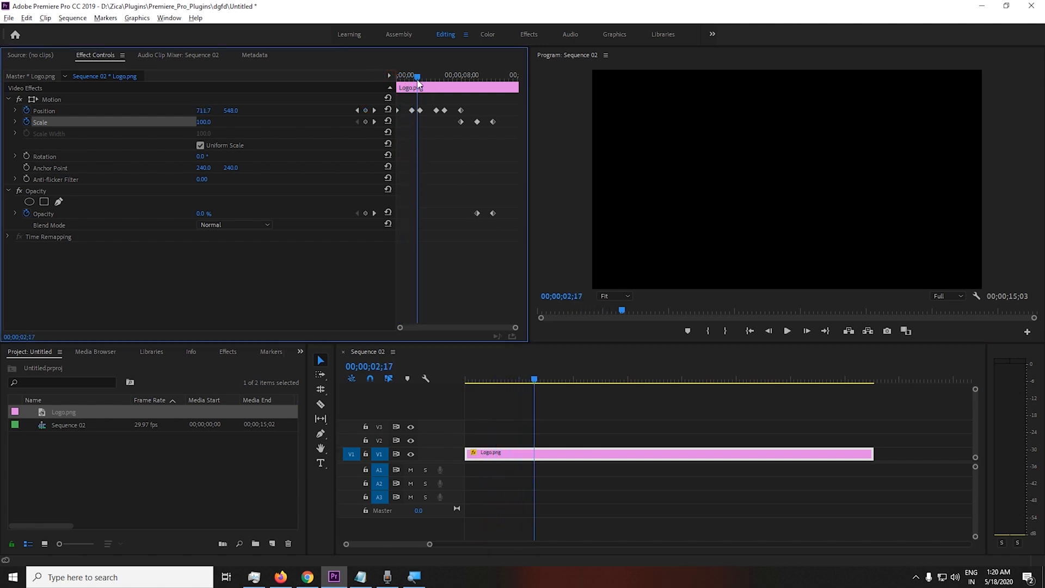
left_click_drag(417, 79, 389, 70)
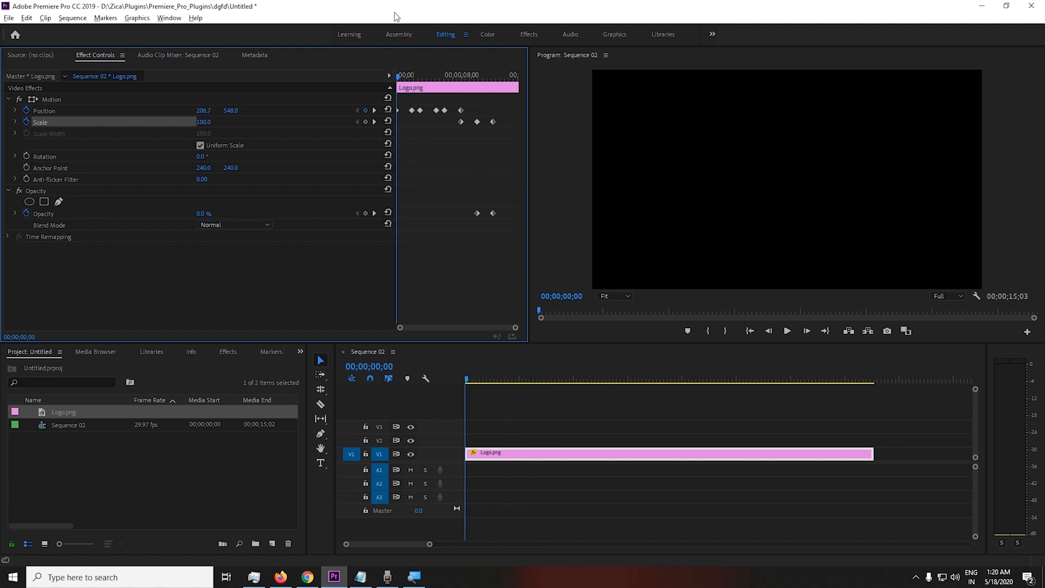
left_click_drag(430, 77, 387, 64)
left_click(204, 214)
type("100")
key("Return")
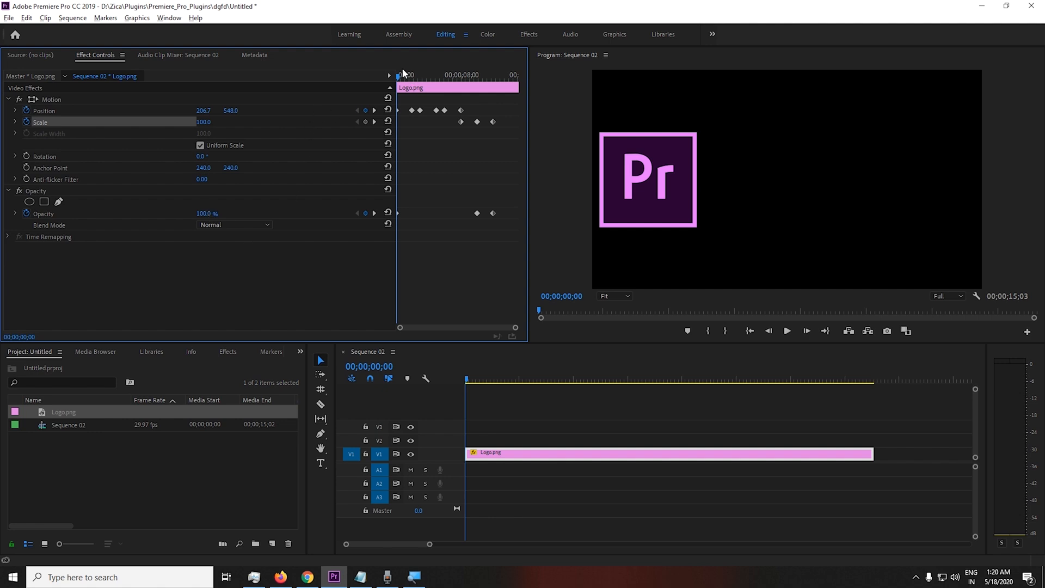
- Scrub through the animation and set the logo's Opacity to 100% at 00;00;09;10 to delay the fade-out
left_click_drag(403, 76, 456, 93)
left_click_drag(477, 101, 479, 122)
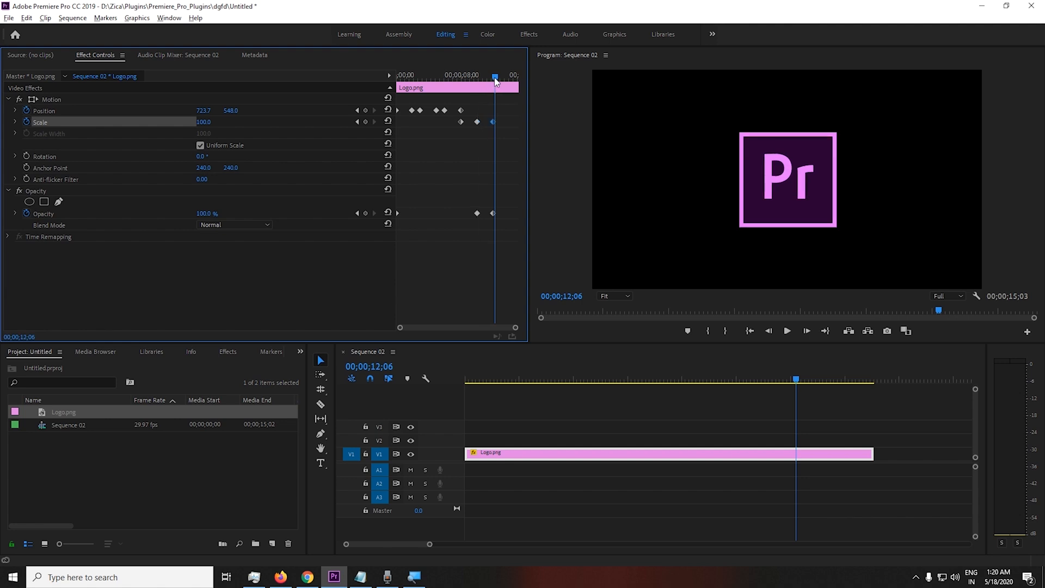
left_click_drag(494, 81, 472, 77)
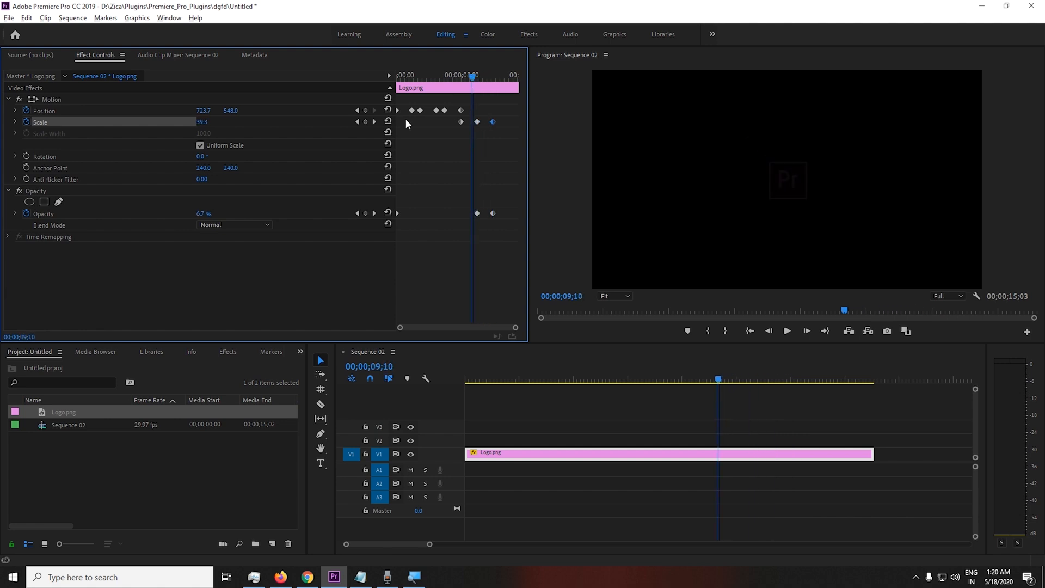
left_click(204, 216)
type("100")
key("Return")
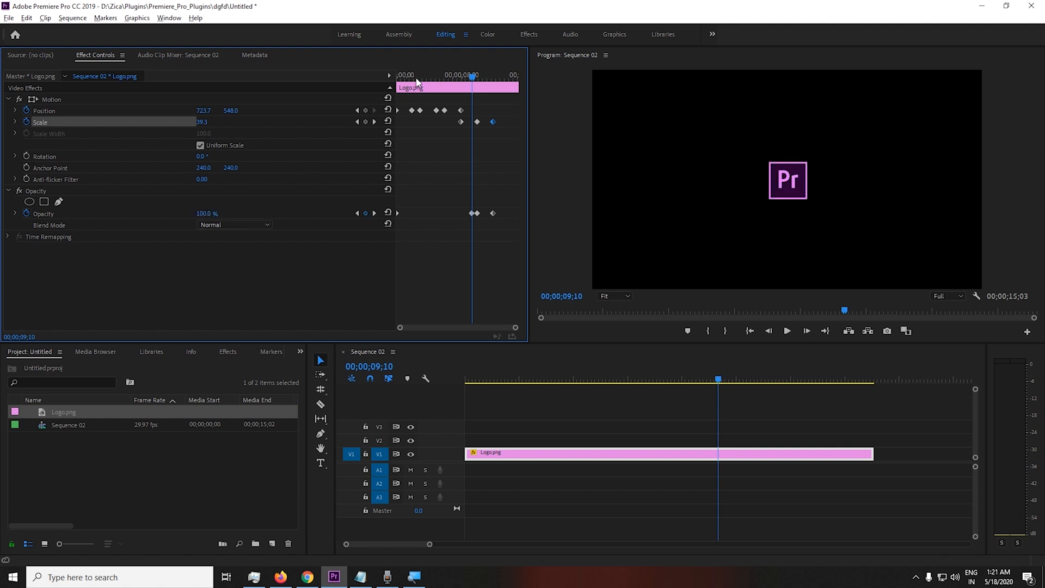
- Play the sequence from the start to review the combined position, scale and opacity animation
left_click_drag(417, 76, 391, 81)
key("space")
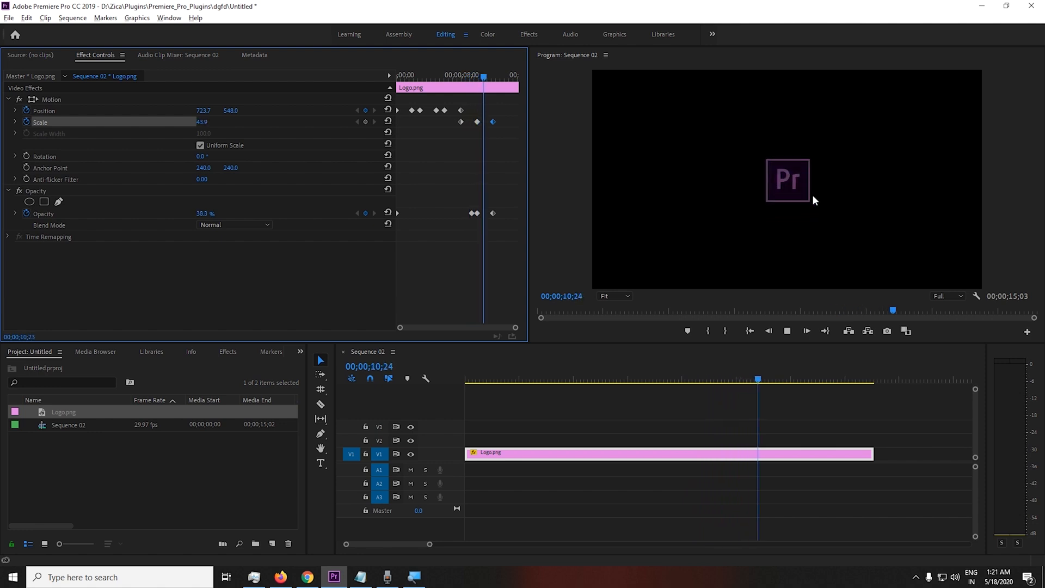
key("space")
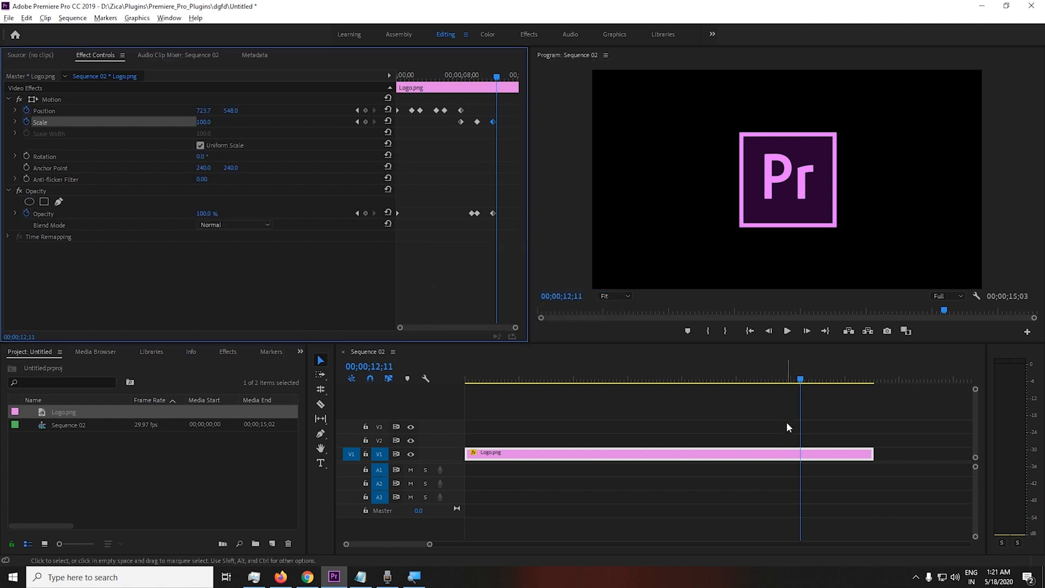
- At 00;00;12;00, turn on Rotation keyframing for the logo
left_click(384, 366)
type("1200")
key("Return")
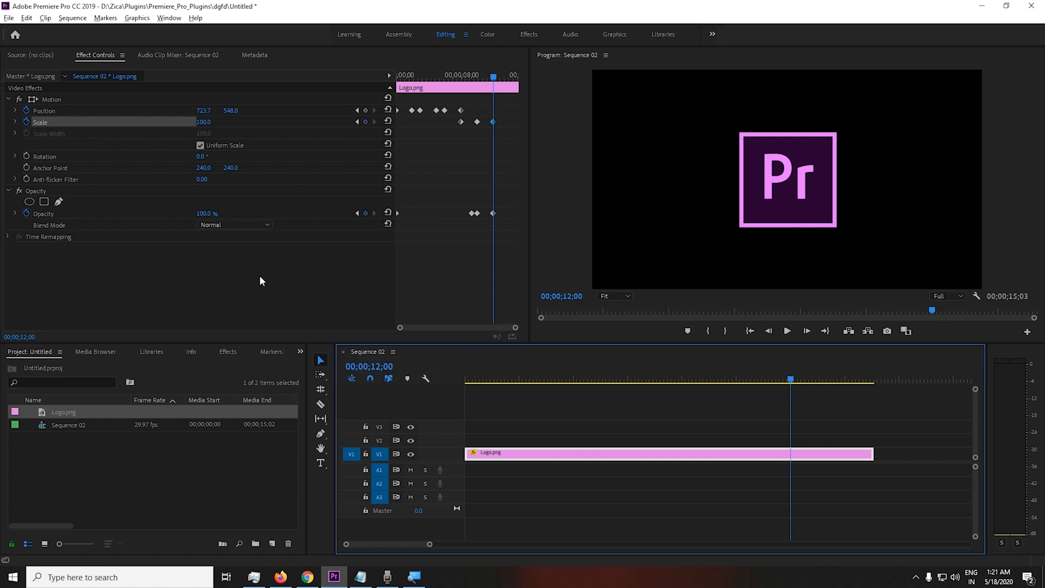
left_click(27, 157)
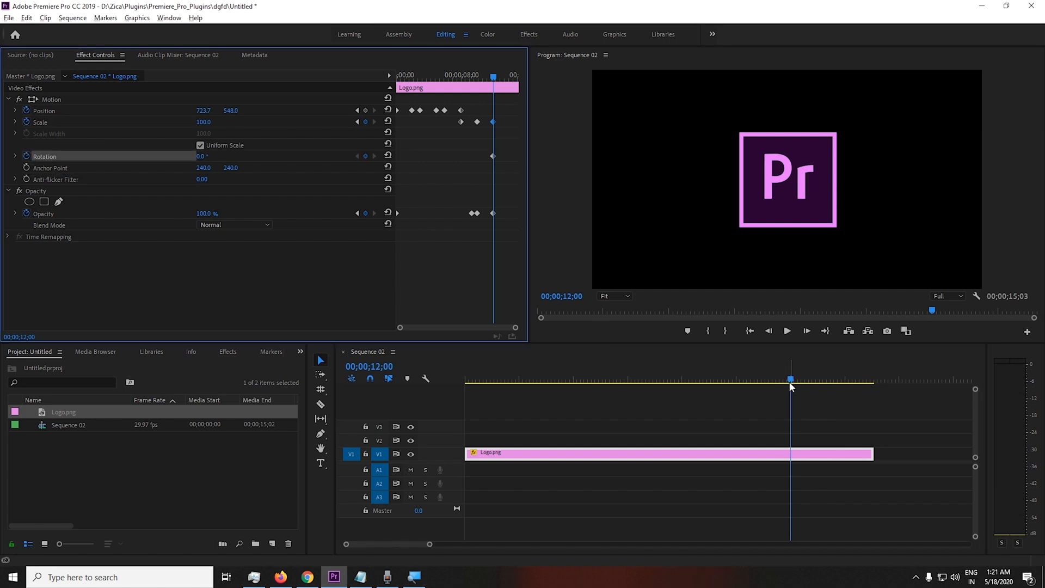
- Add a Rotation keyframe of 0° at 00;00;10;00
left_click_drag(791, 380, 747, 361)
left_click(370, 367)
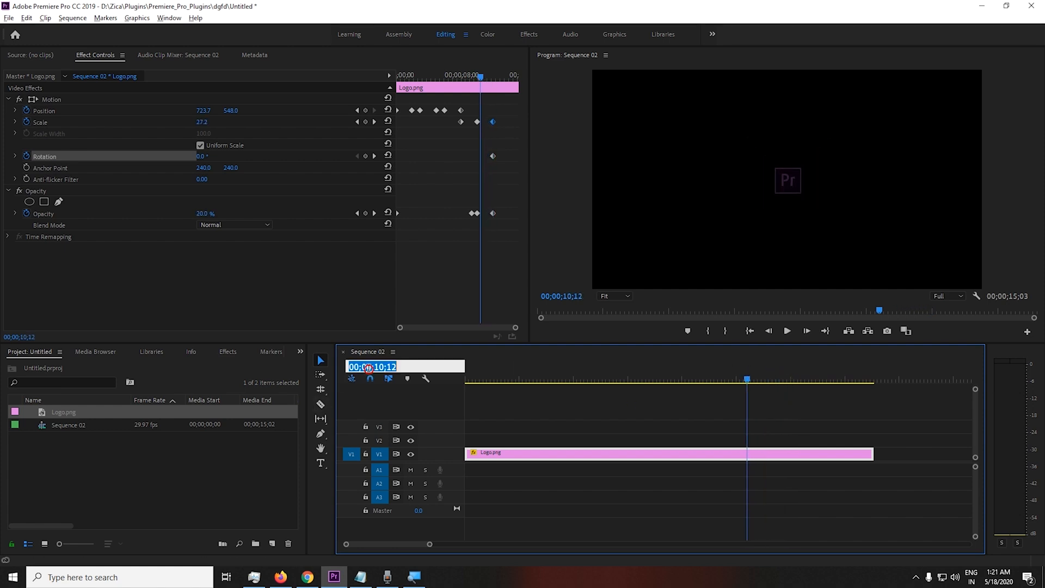
type("1000")
key("Return")
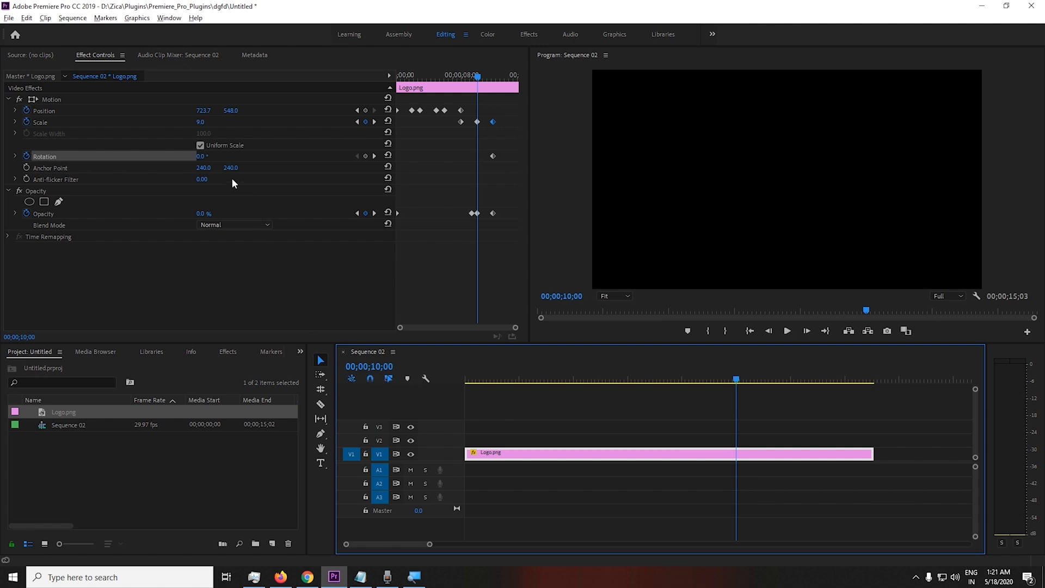
left_click(202, 156)
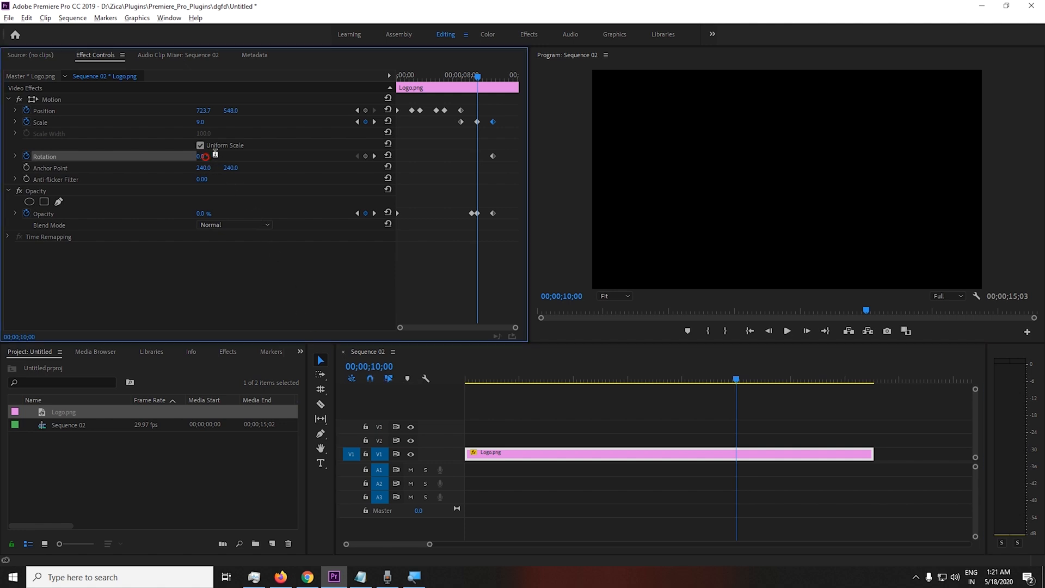
type("0")
key("Return")
- At 00;00;12;00, set the logo's Rotation to 360° for one full turn
left_click(383, 369)
type("1200")
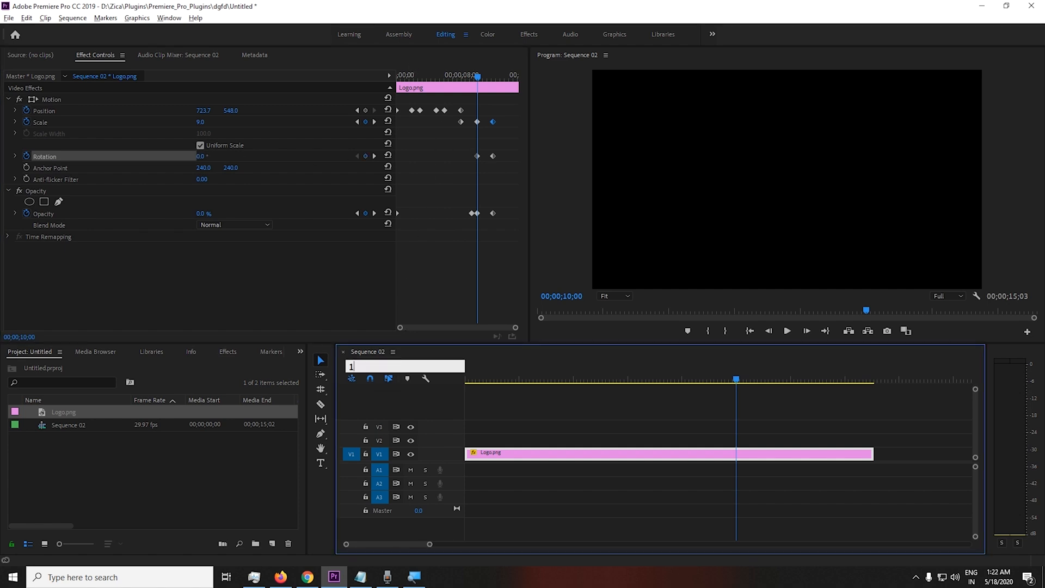
key("Return")
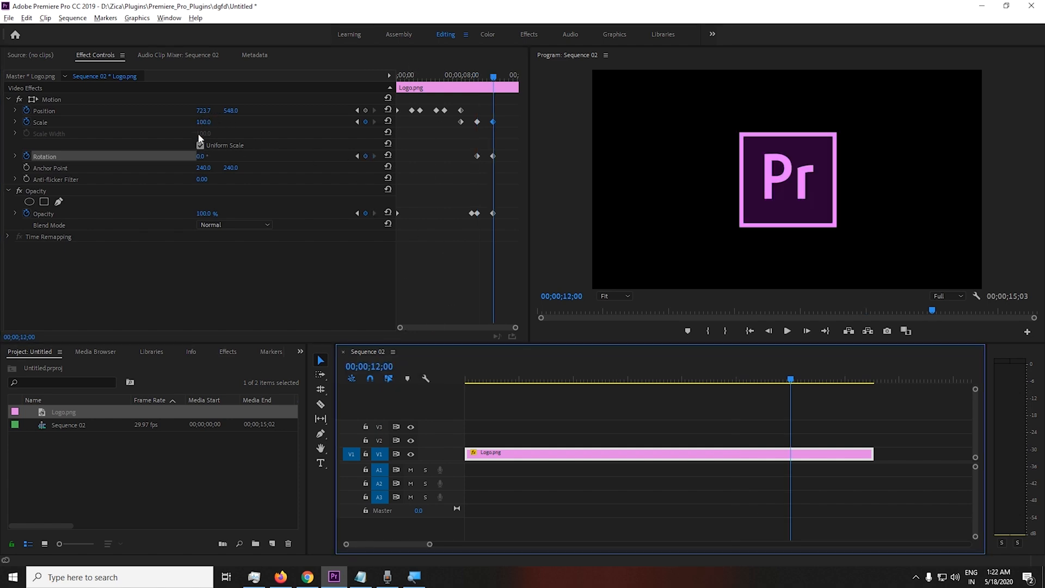
left_click(202, 157)
type("360")
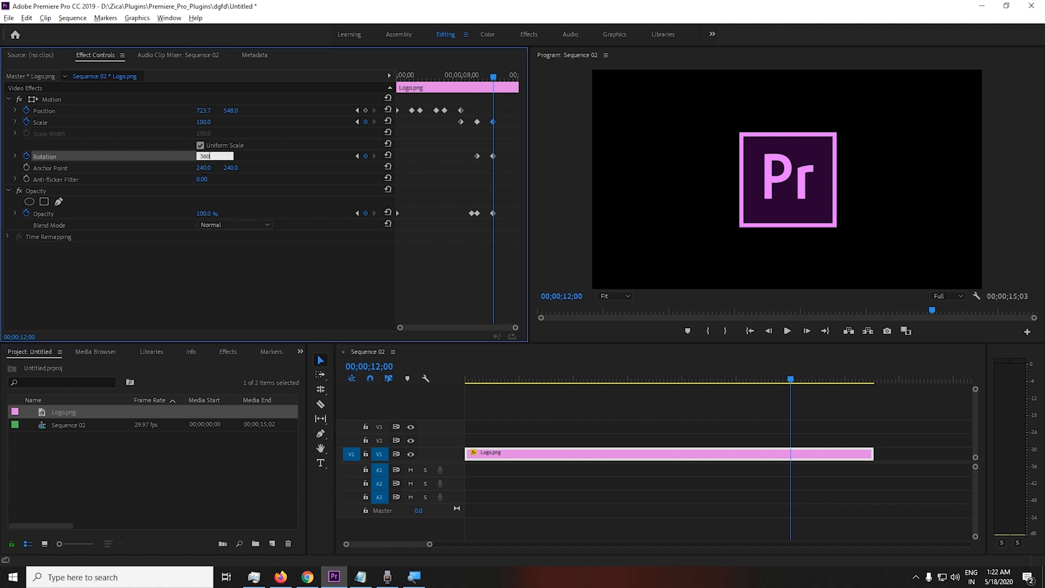
key("Return")
- Play the whole animation from the start in a maximized program monitor, and restore the normal layout
key("Home")
key("grave")
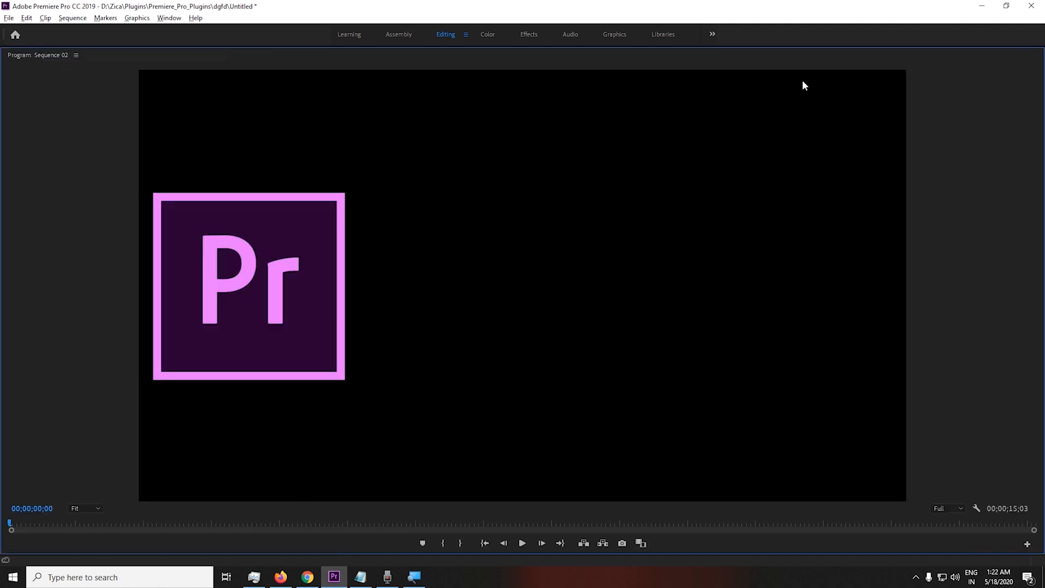
key("space")
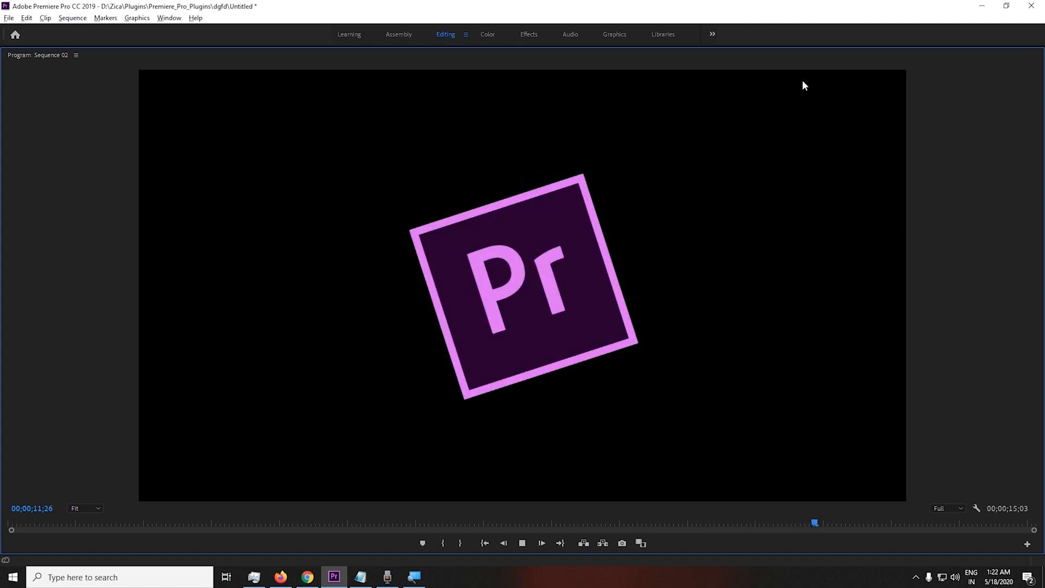
key("grave")
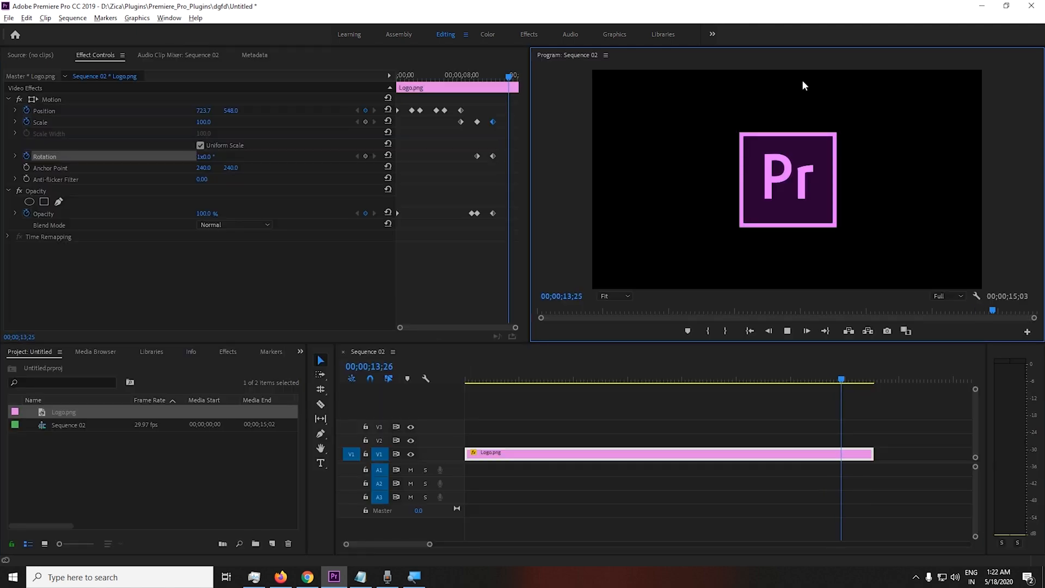
key("space")
- Move the playhead to 00;00;13;13 and select all of the logo's Position, Scale, Rotation and Opacity keyframes
left_click_drag(853, 377, 830, 384)
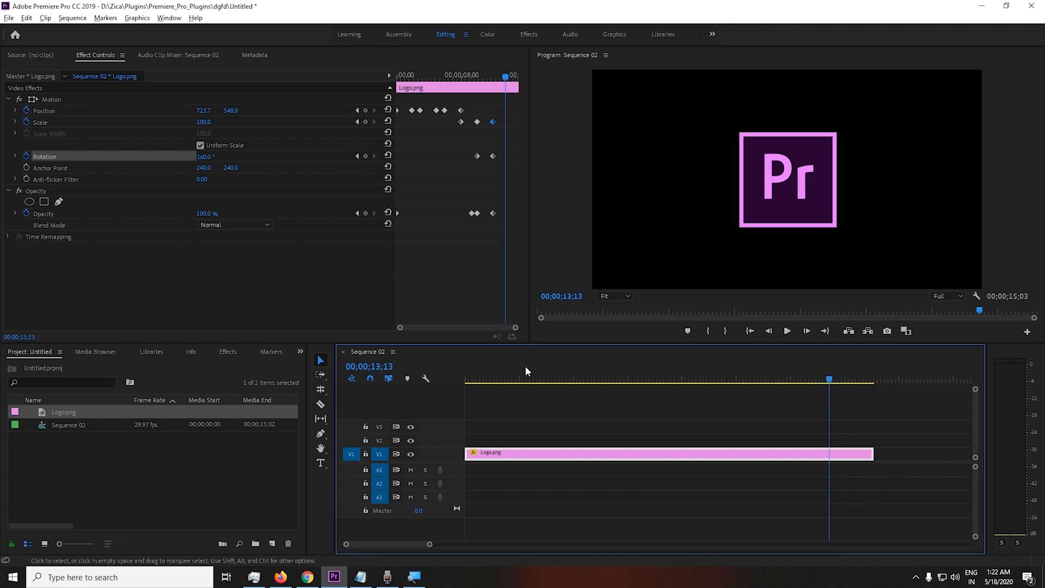
left_click_drag(396, 98, 504, 258)
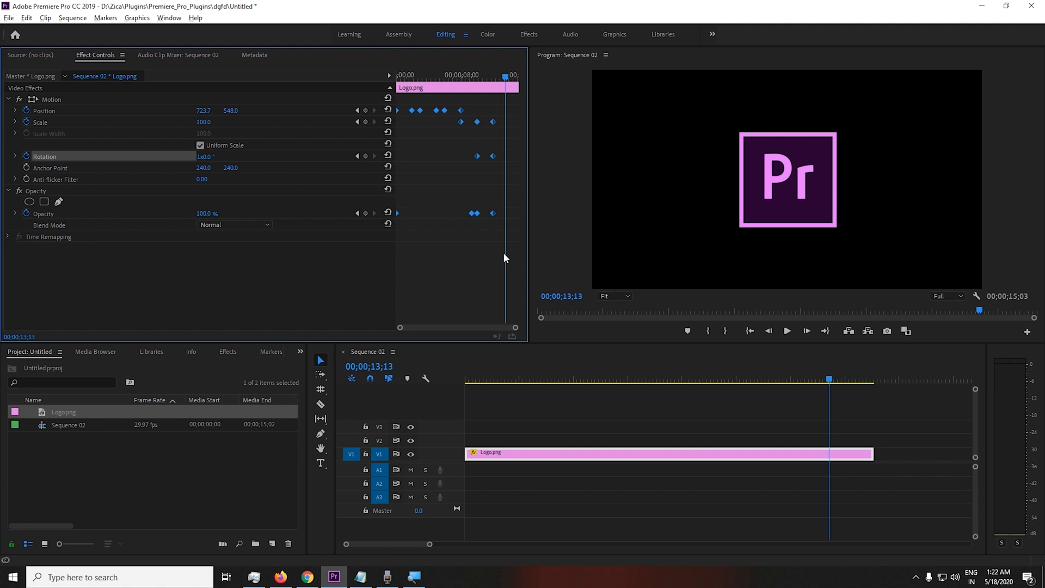